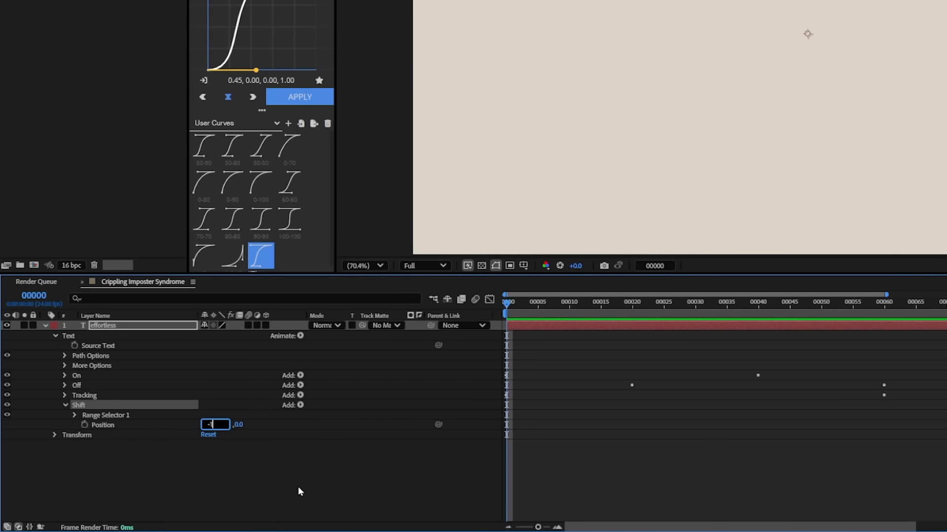
Step: Keyframe the Shift animator's Position from -100 at frame 0 to 100 at frame 60 and preview the animation
key(Return)
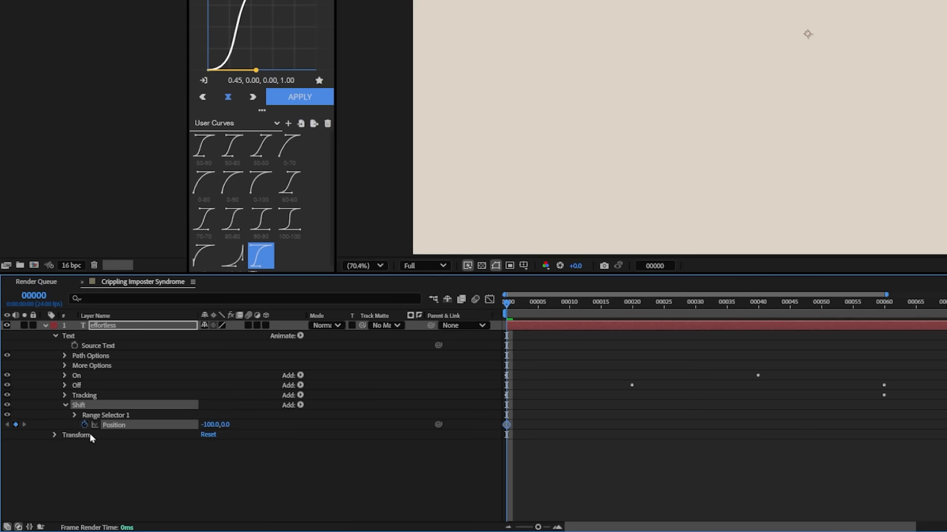
click(884, 312)
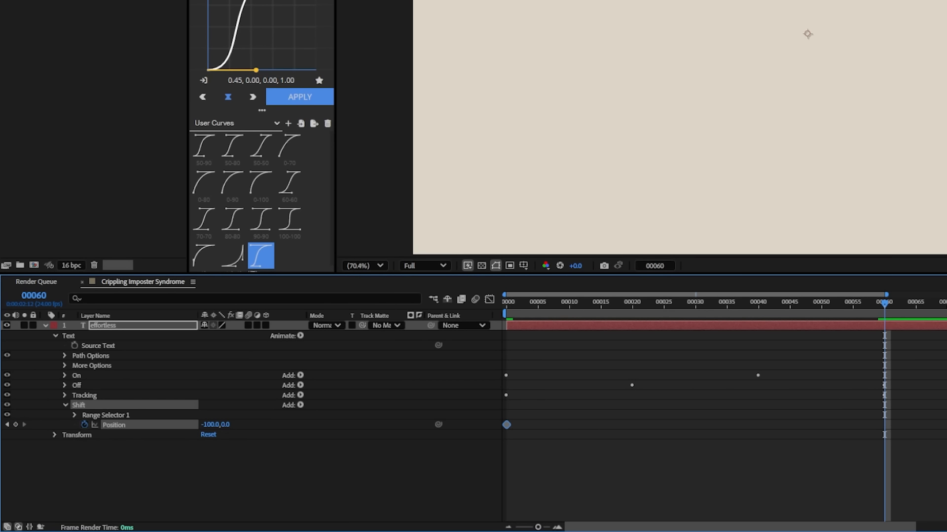
click(216, 426)
text(100)
key(Return)
key(KP_0)
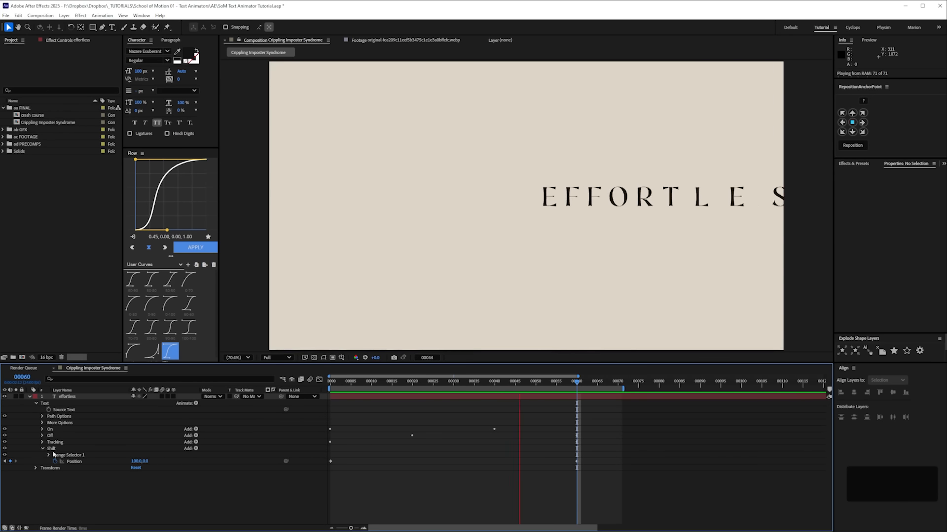
key(space)
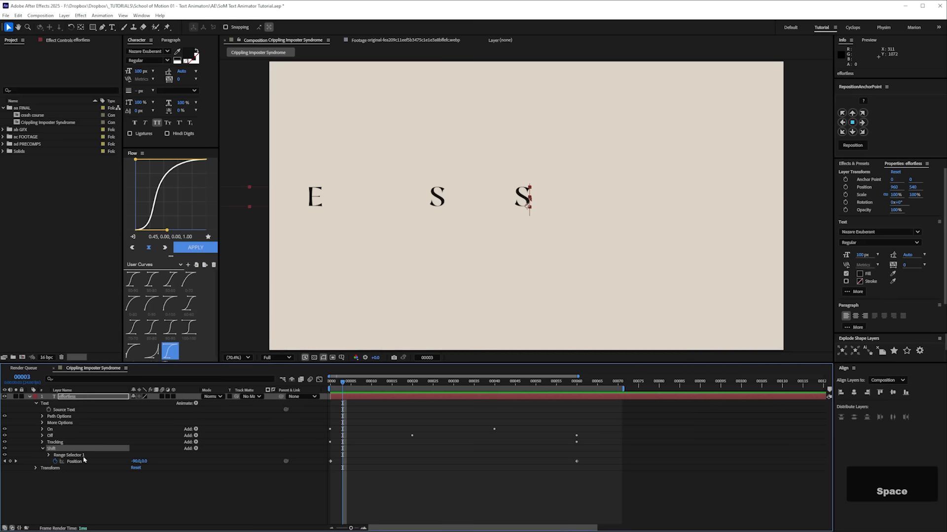
Step: At frame 33, reposition the effortless text near the composition's center at about 541, 567 and preview the animation
key(p)
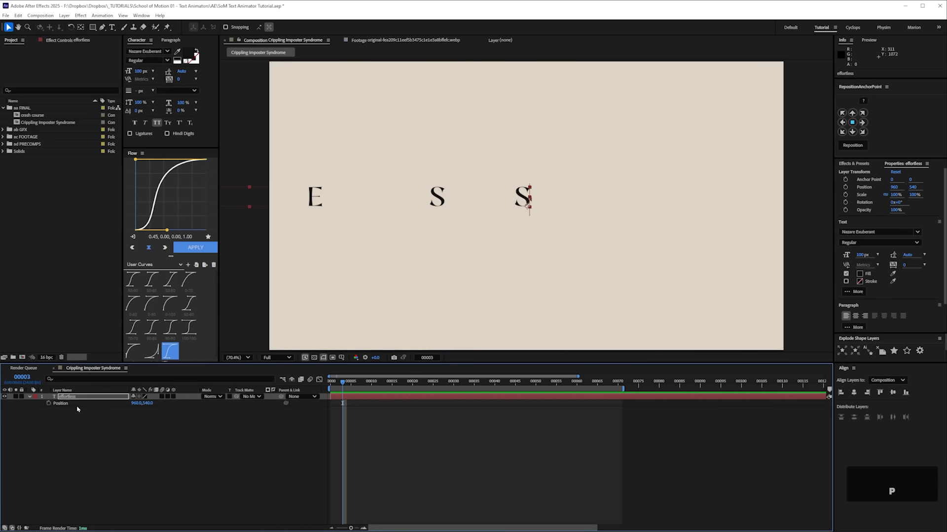
click(28, 397)
click(85, 482)
click(466, 383)
drag(648, 200, 521, 196)
key(u)
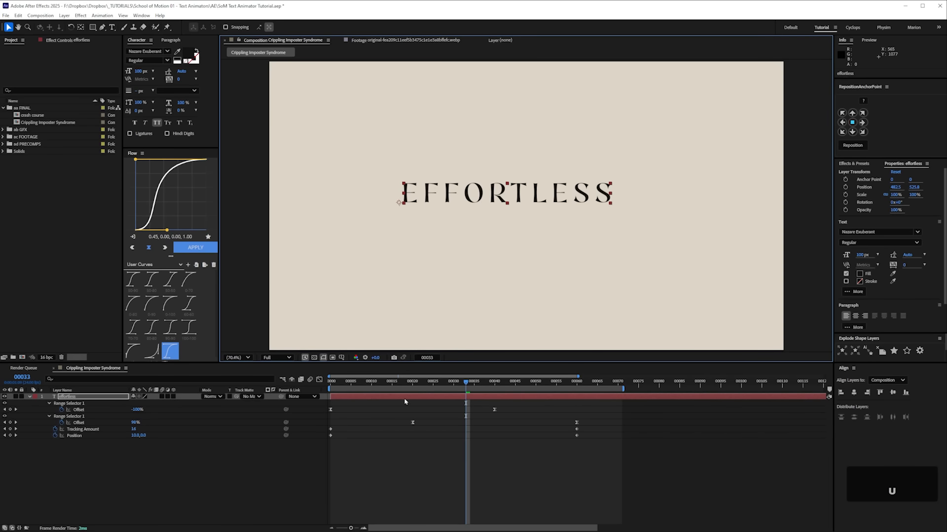
mouse_move(541, 199)
mouse_down()
mouse_move(558, 211)
mouse_move(541, 206)
mouse_up()
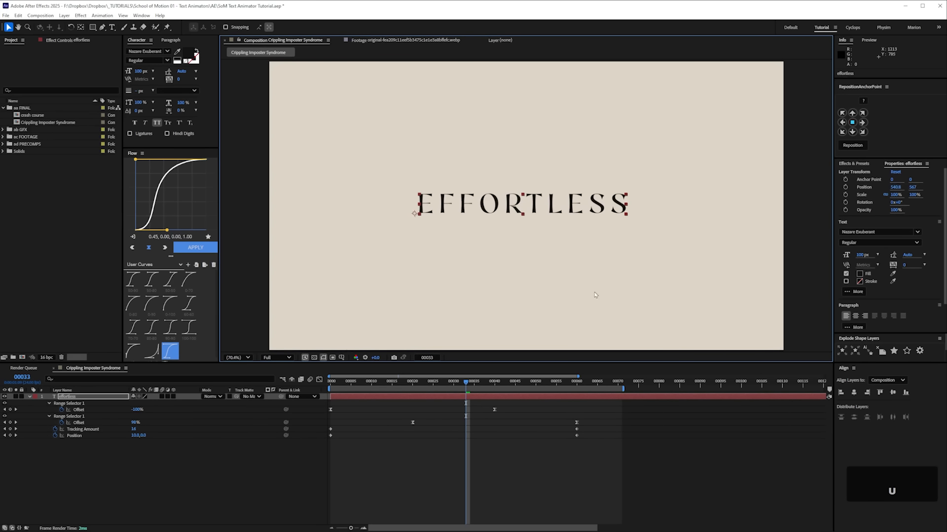
key(KP_0)
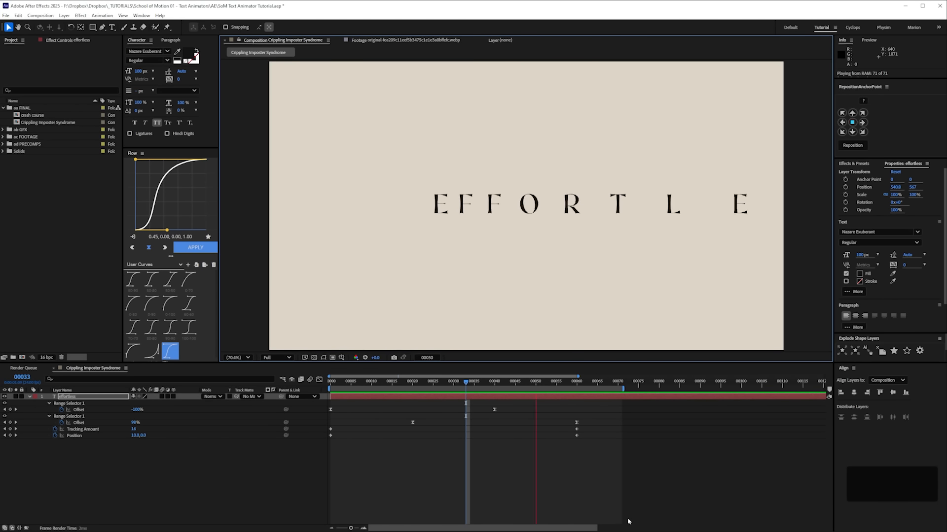
Step: Duplicate the effortless text layer, separate the two texts vertically, and place the duplicate below the original in the layer stack
key(u)
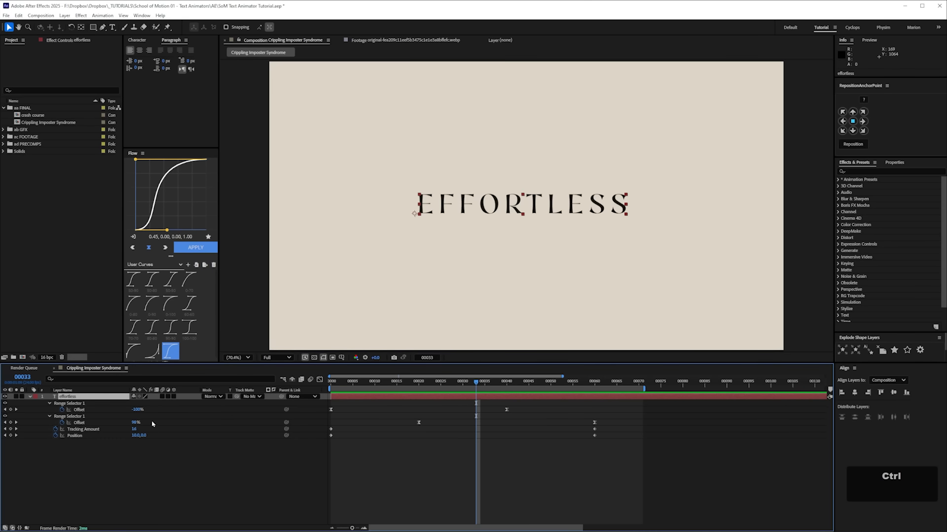
key(ctrl+d)
drag(551, 207, 550, 158)
drag(122, 328, 86, 367)
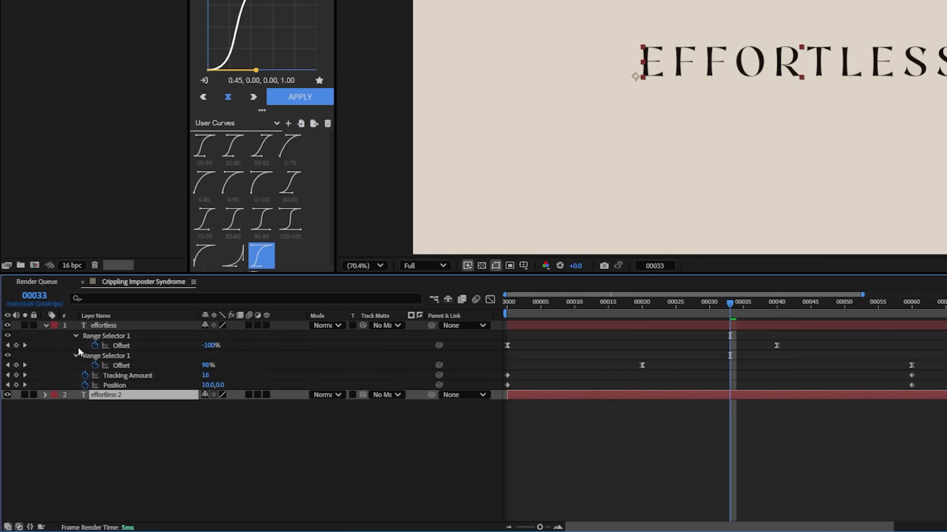
click(45, 326)
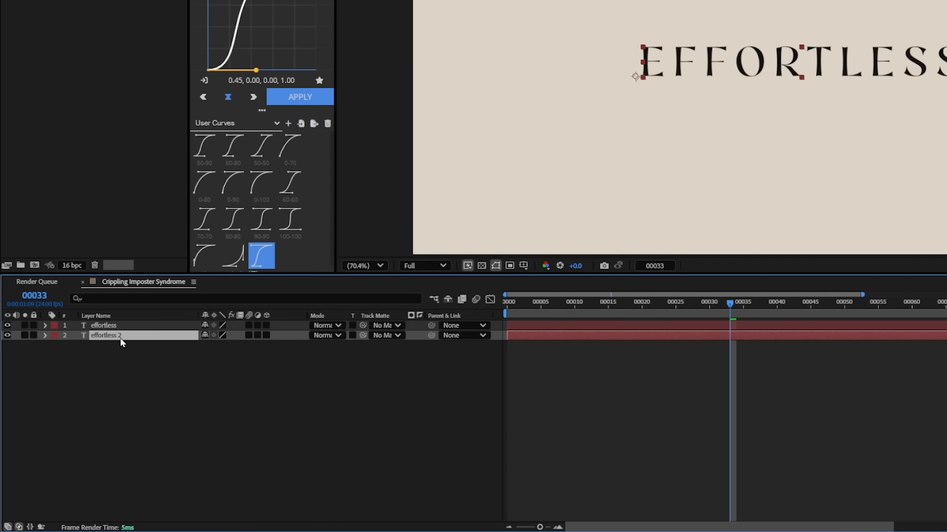
Step: Change the wording of the lower duplicate text to "creative"
double_click(763, 87)
text(creat)
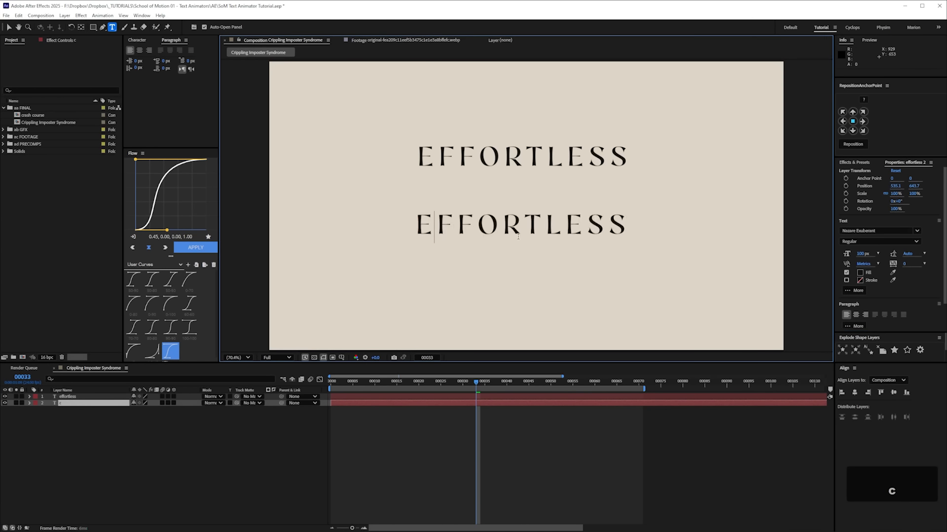
text(ive)
key(Escape)
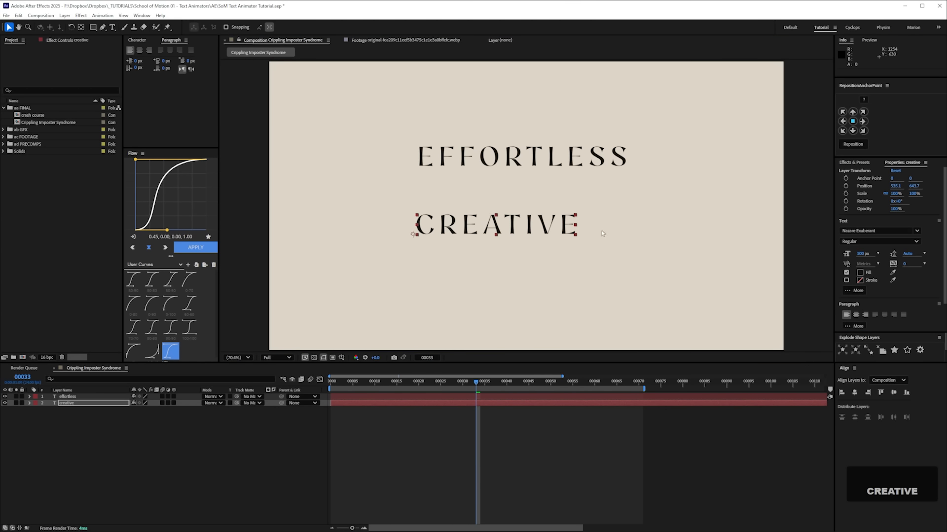
Step: Right-align the CREATIVE text and reposition it below EFFORTLESS at about 1176, 647
drag(510, 234, 538, 240)
click(149, 50)
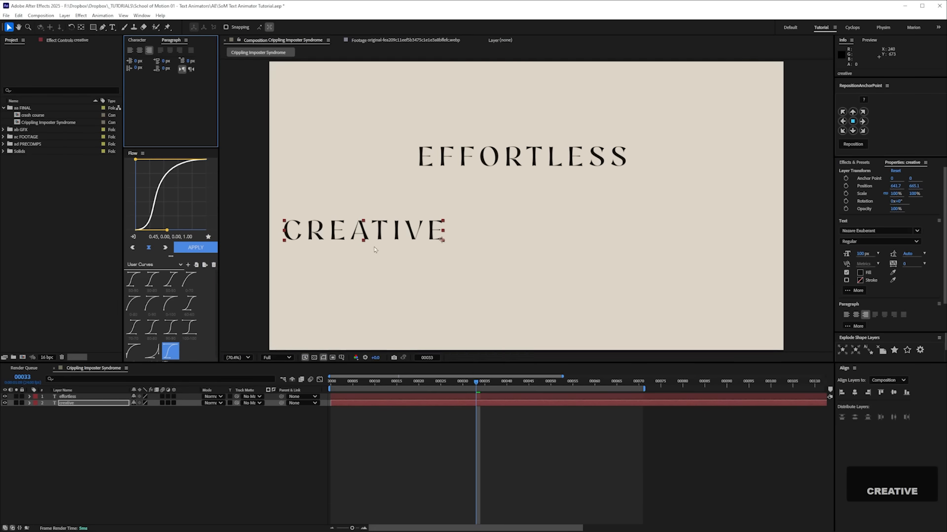
drag(384, 235, 526, 230)
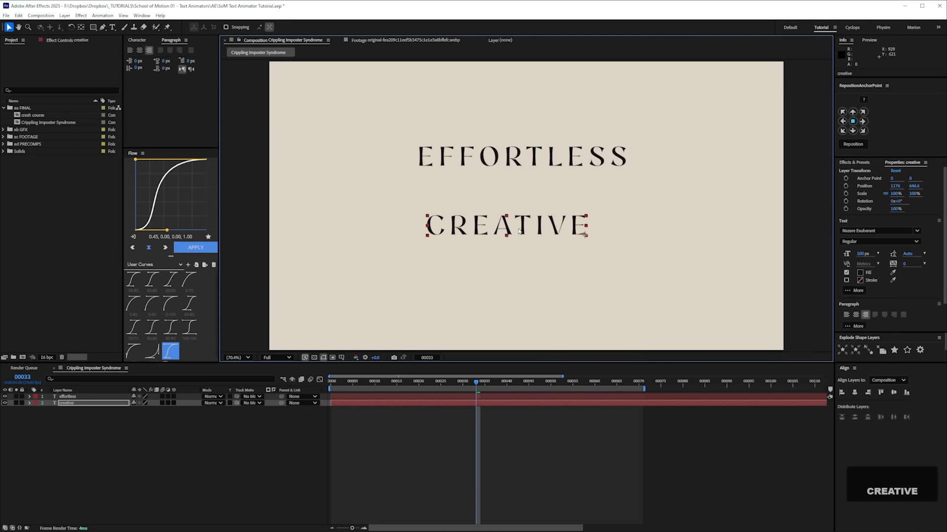
Step: Move the creative layer's On animator below Off and rename the two animators On and Off
click(29, 403)
click(35, 410)
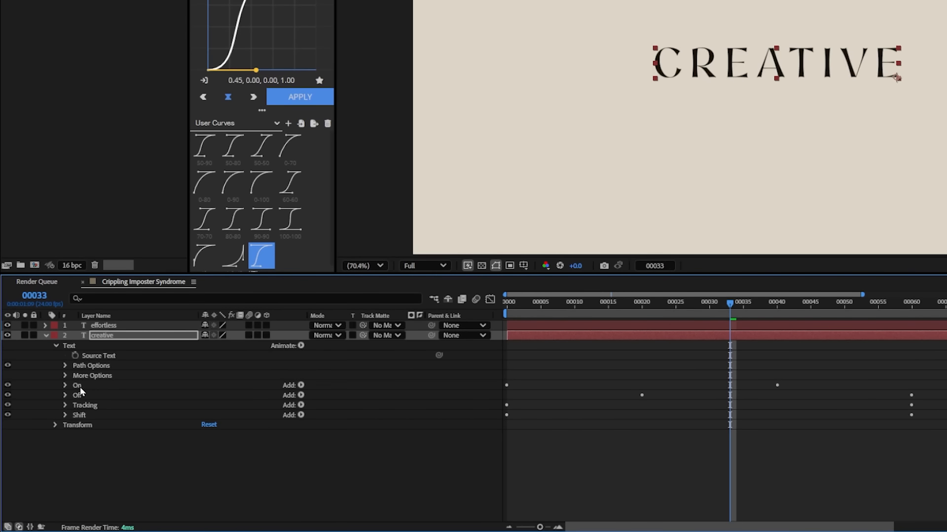
click(52, 437)
key(Return)
drag(93, 386, 80, 399)
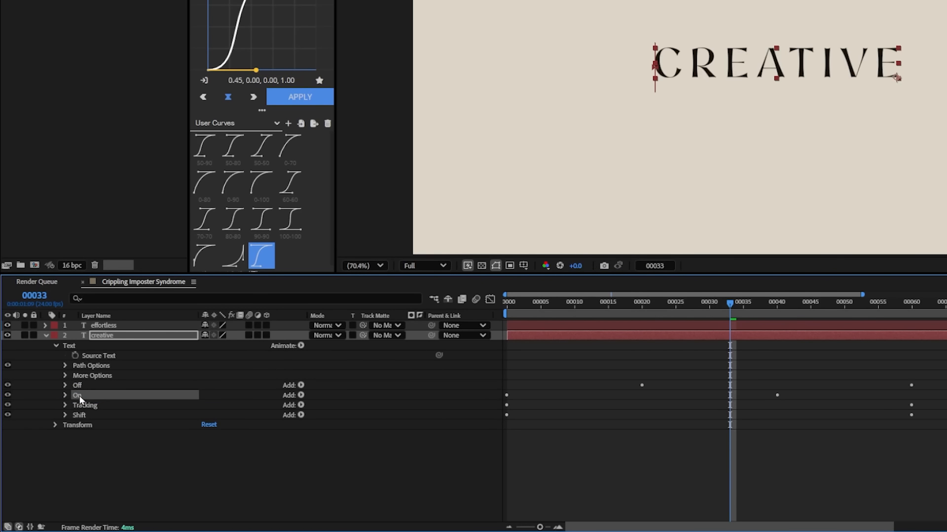
key(Return)
text(On)
key(Return)
click(144, 392)
key(Return)
text(Off)
key(Return)
Step: Convert the creative layer's Offset keyframes to linear and retime them to frames 0–40 for the first selector and 20–60 for the second
key(u)
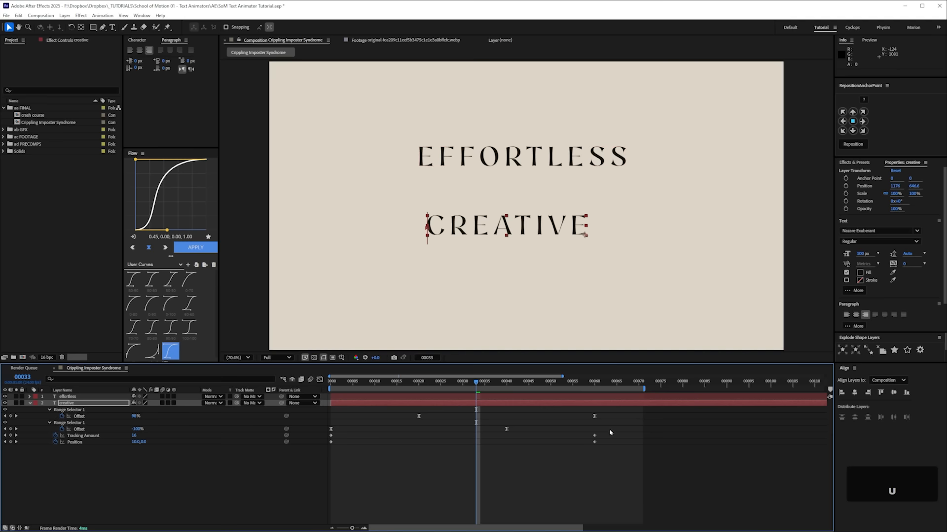
drag(626, 419, 324, 435)
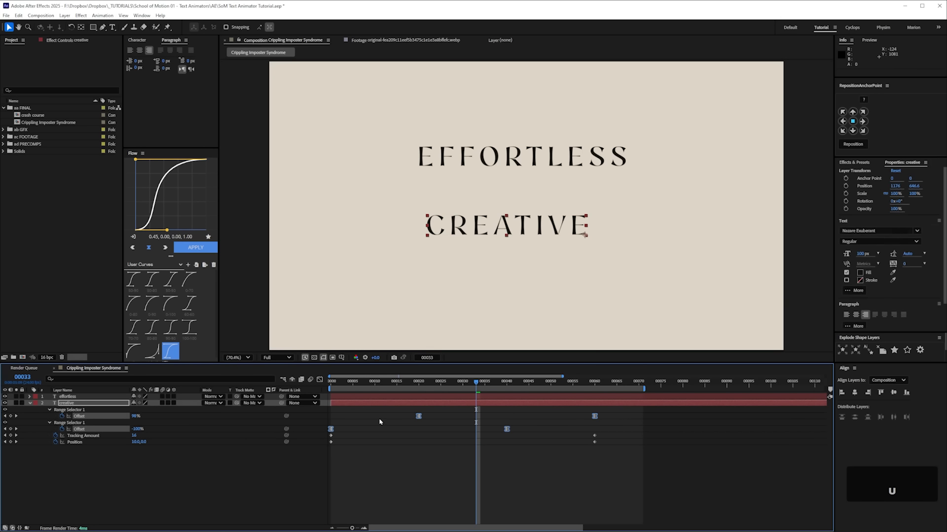
ctrl+click(331, 429)
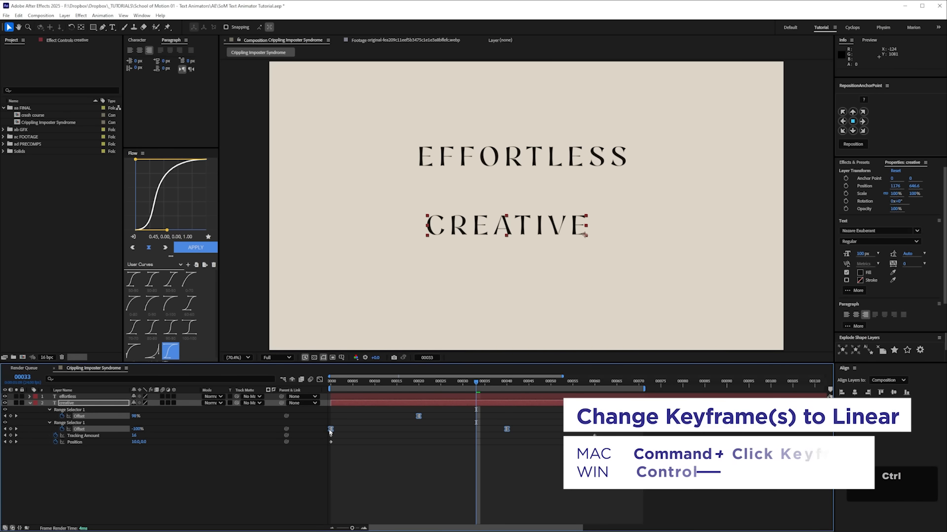
click(419, 416)
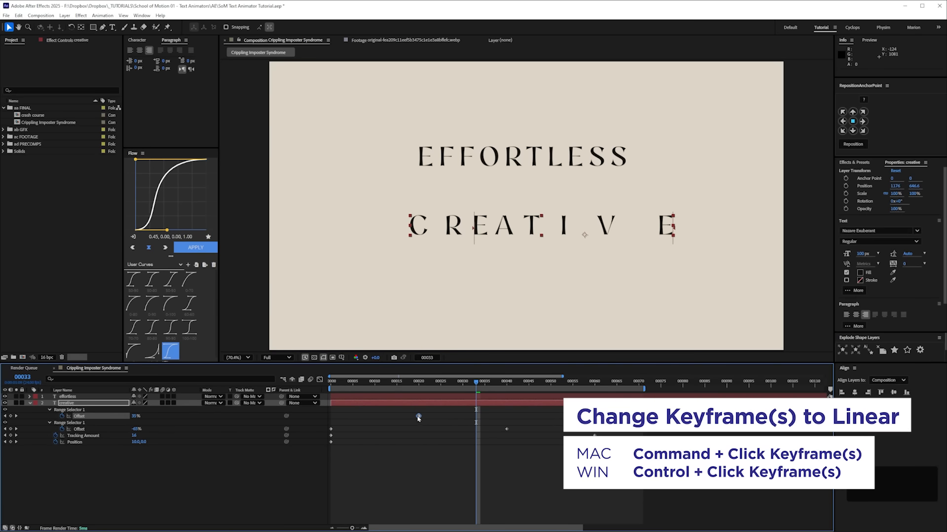
drag(419, 418, 331, 420)
drag(535, 433, 594, 434)
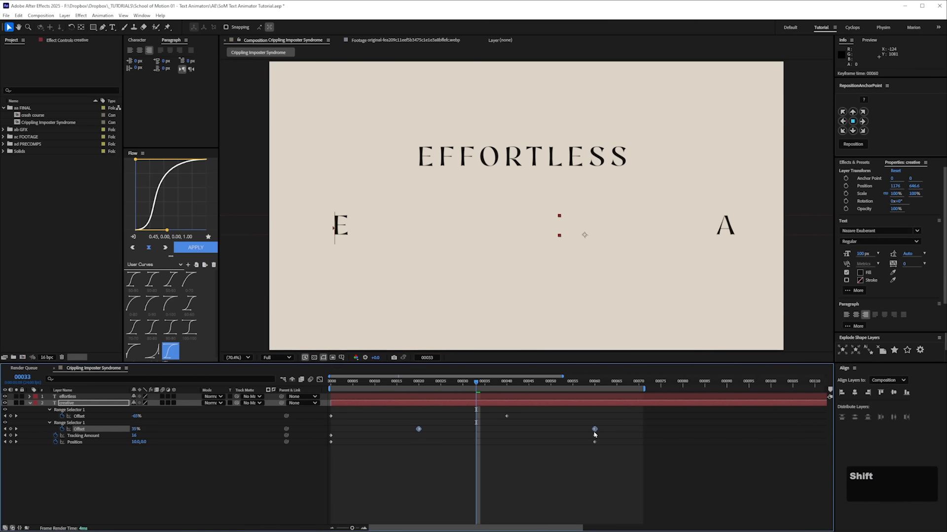
Step: Time-reverse the creative layer's two pairs of Offset keyframes and its Position keyframes
click(573, 439)
drag(619, 413, 325, 434)
drag(605, 440, 309, 472)
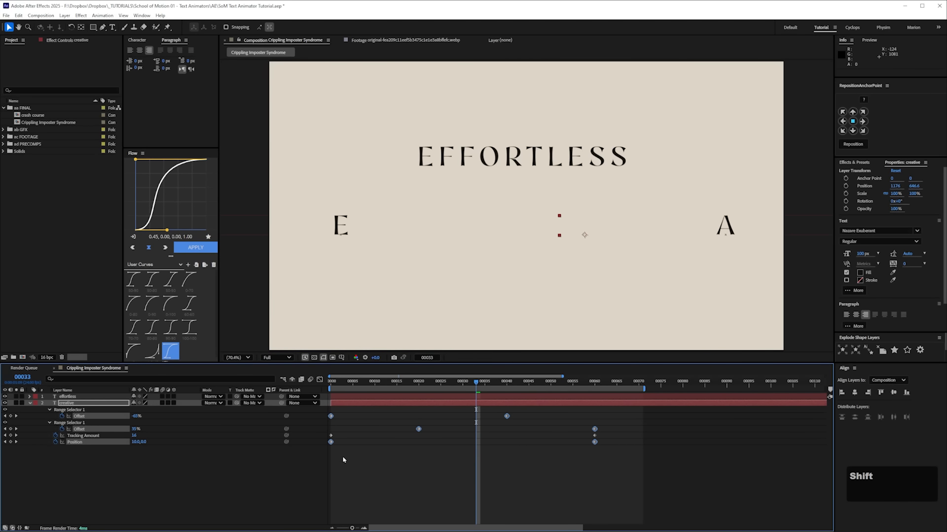
right_click(332, 418)
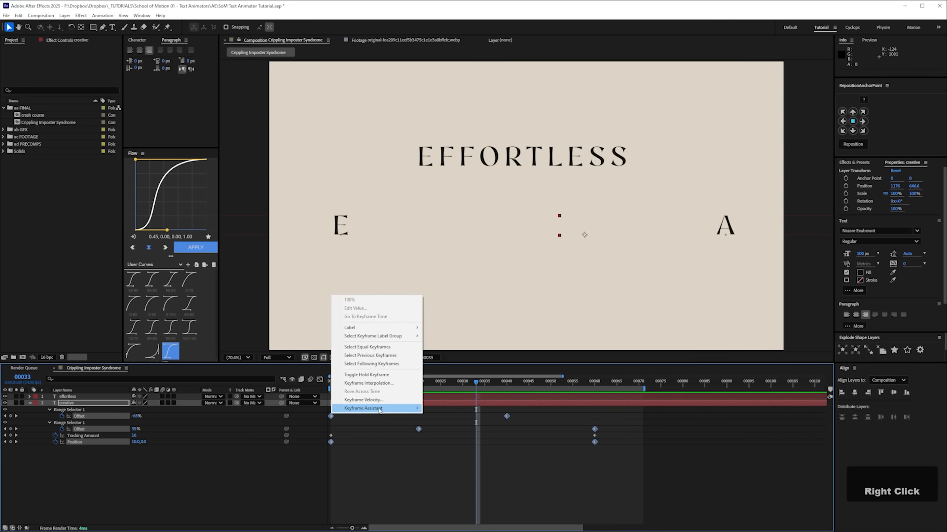
mouse_move(380, 410)
click(467, 485)
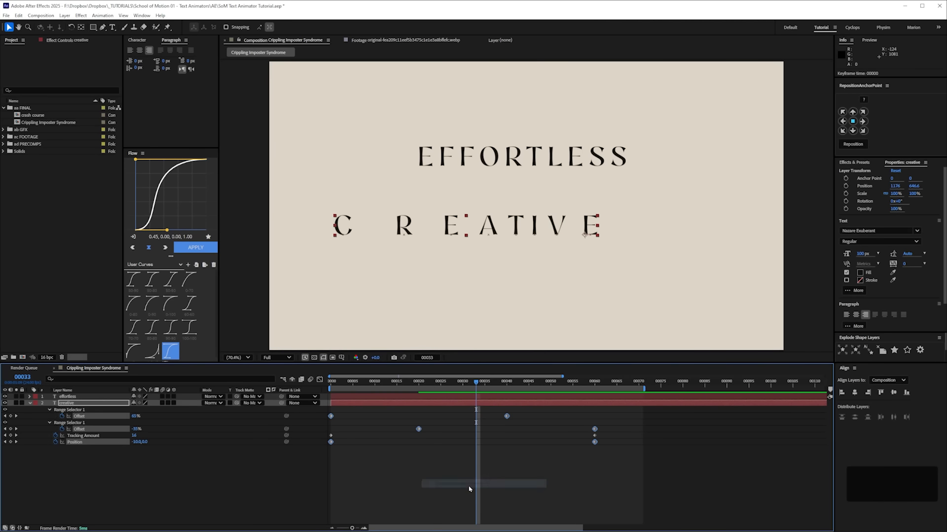
Step: Read the effortless layer's first Offset easing into Flow and apply it to the creative layer's first Offset keyframes
click(439, 473)
click(406, 383)
drag(407, 384, 498, 389)
drag(555, 413, 420, 425)
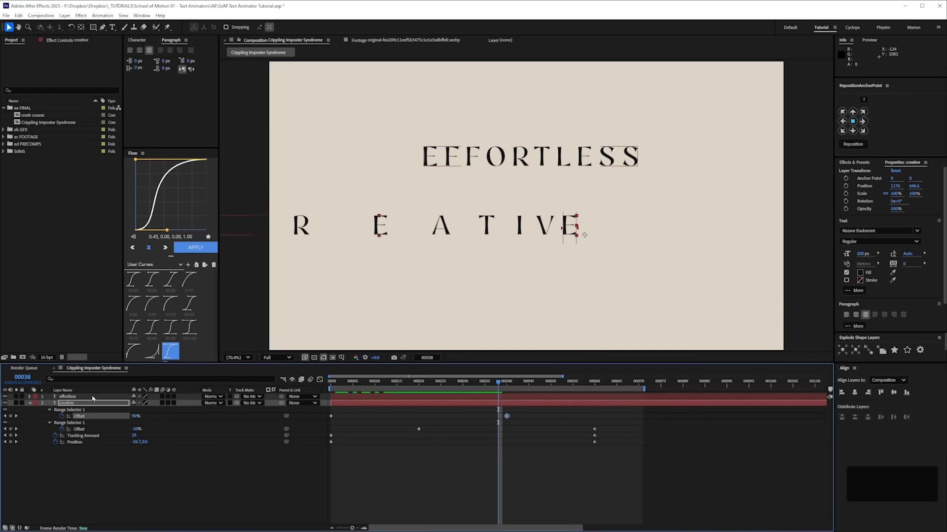
click(95, 397)
key(u)
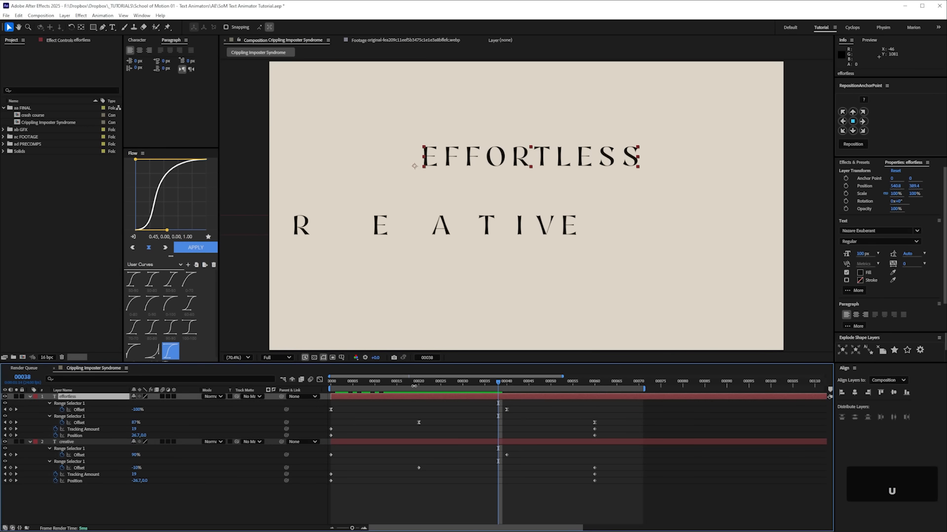
drag(535, 413, 309, 404)
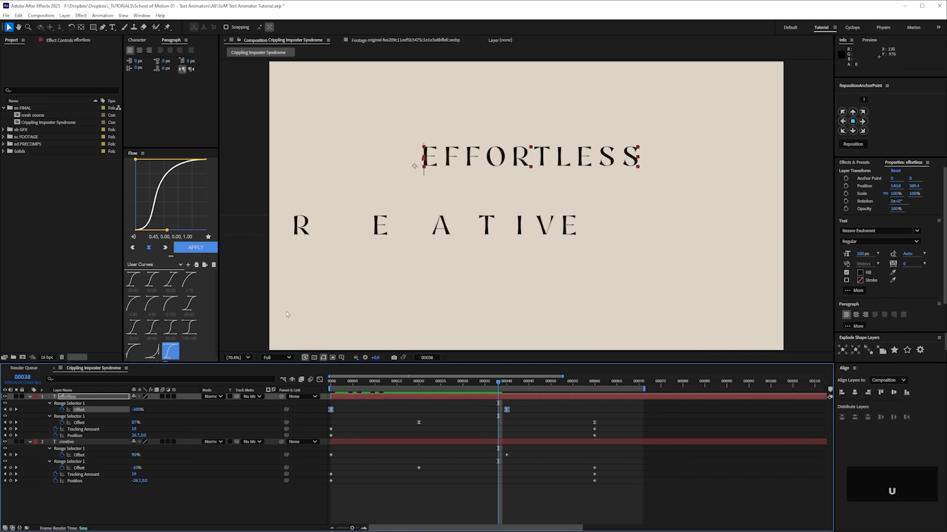
click(131, 239)
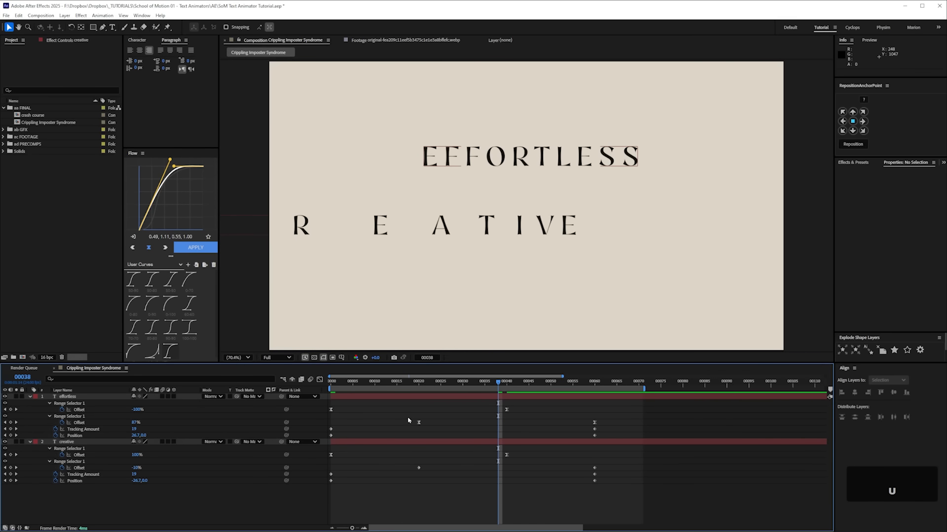
Step: Easy-ease the creative layer's second Offset keyframes, reshape the curve's end to arrive at full speed, and preview the animation
drag(405, 460, 616, 474)
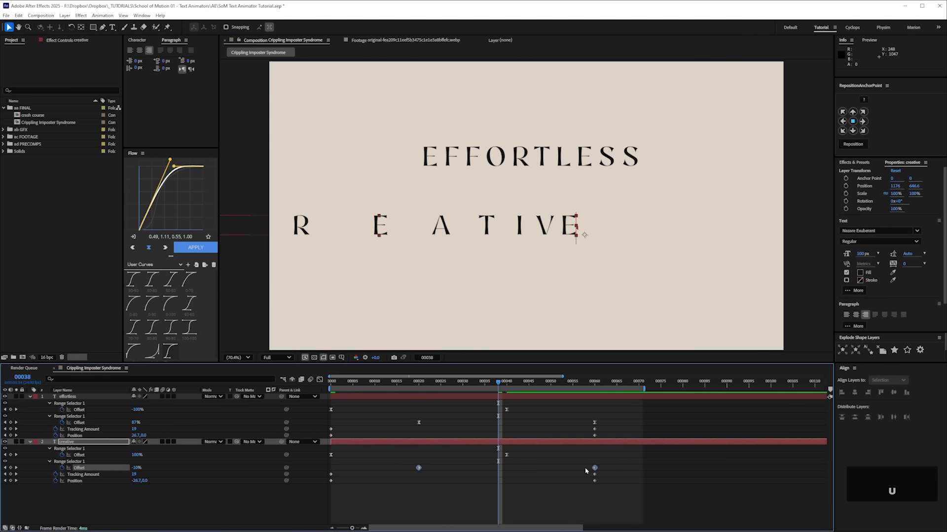
key(F9)
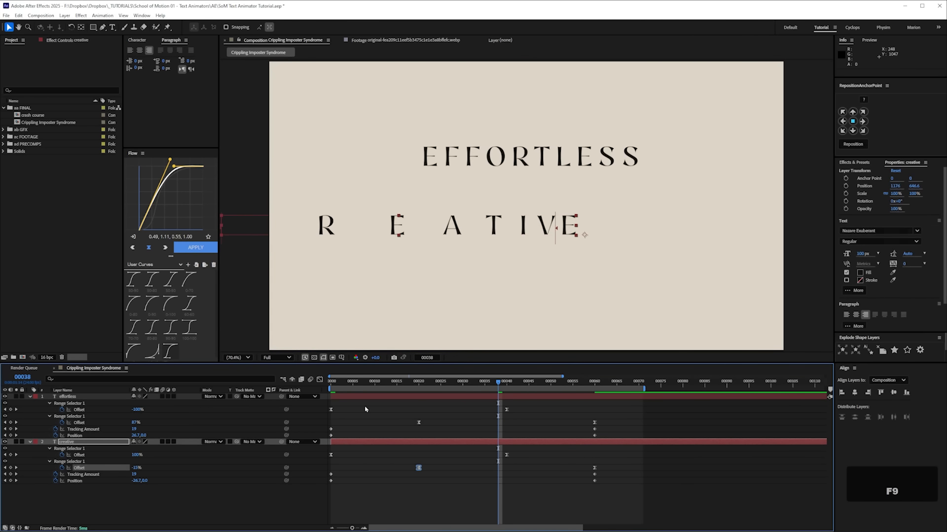
click(319, 380)
drag(536, 402, 510, 490)
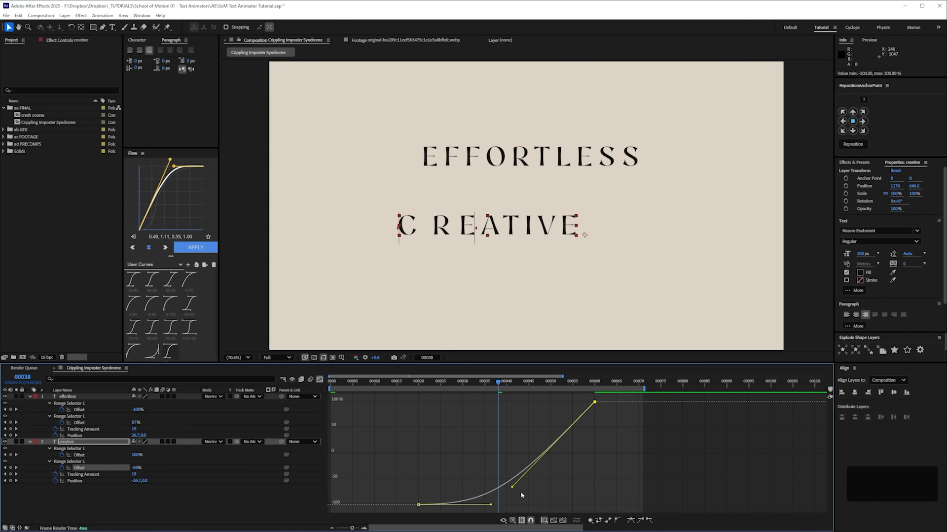
key(KP_0)
click(320, 380)
click(541, 463)
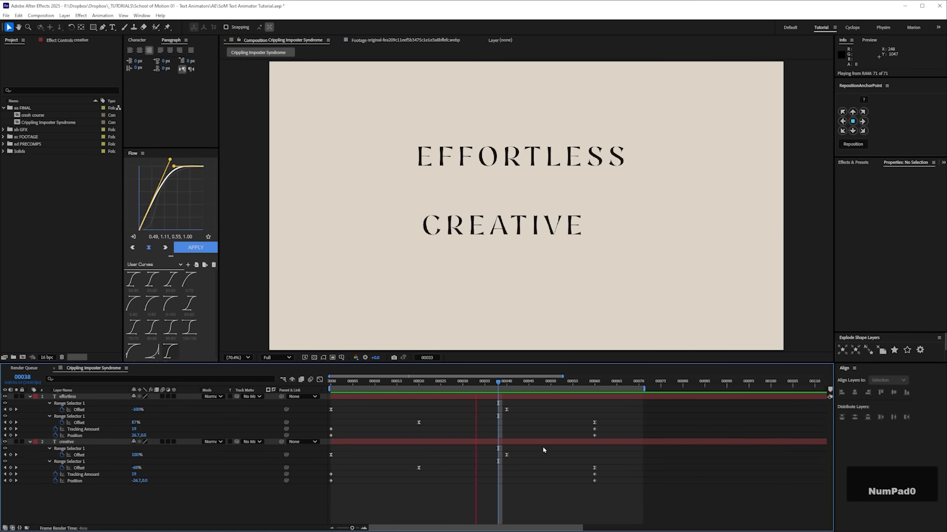
key(space)
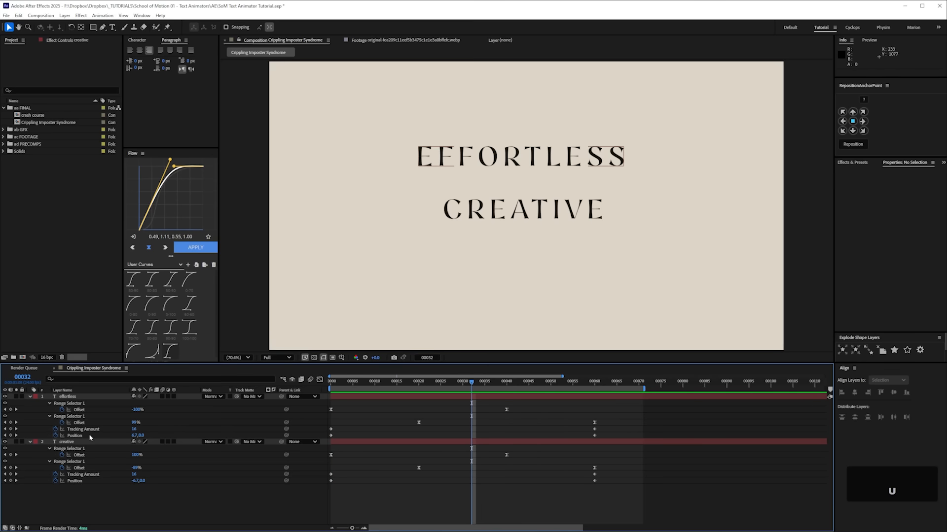
Step: Move the effortless and creative text layers together toward the upper part of the composition
click(84, 397)
shift+click(82, 442)
drag(585, 164, 586, 131)
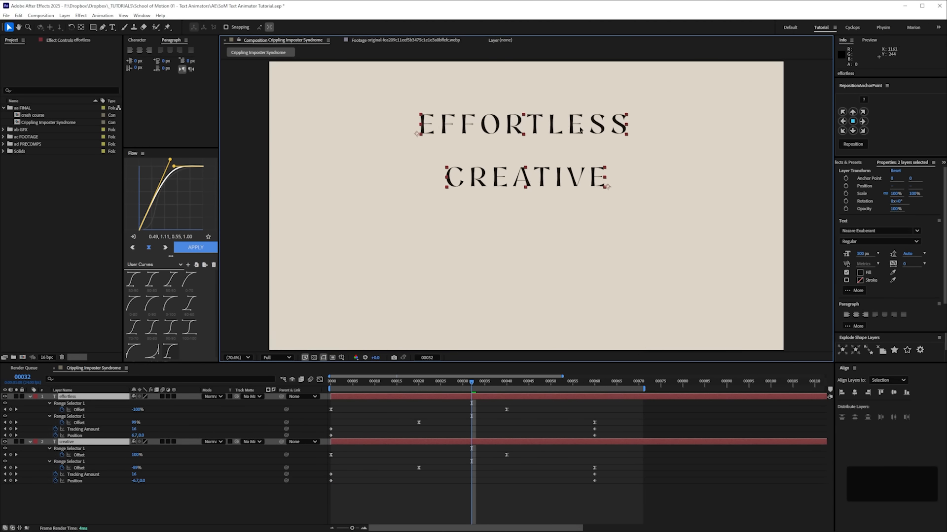
Step: Duplicate the effortless and creative layers, place the copies below the originals in the layer stack, and move their text down the composition
click(30, 396)
key(ctrl+d)
drag(73, 413, 91, 459)
drag(539, 181, 541, 290)
Step: Replace the text of the duplicated effortless layer with "master" and that of the duplicated creative layer with "mind"
double_click(49, 409)
text(master)
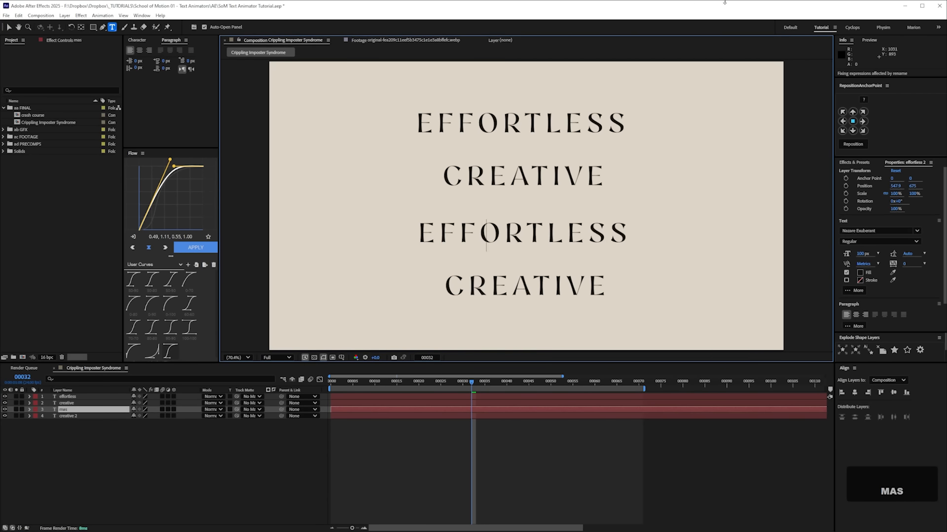
triple_click(49, 416)
text(mind)
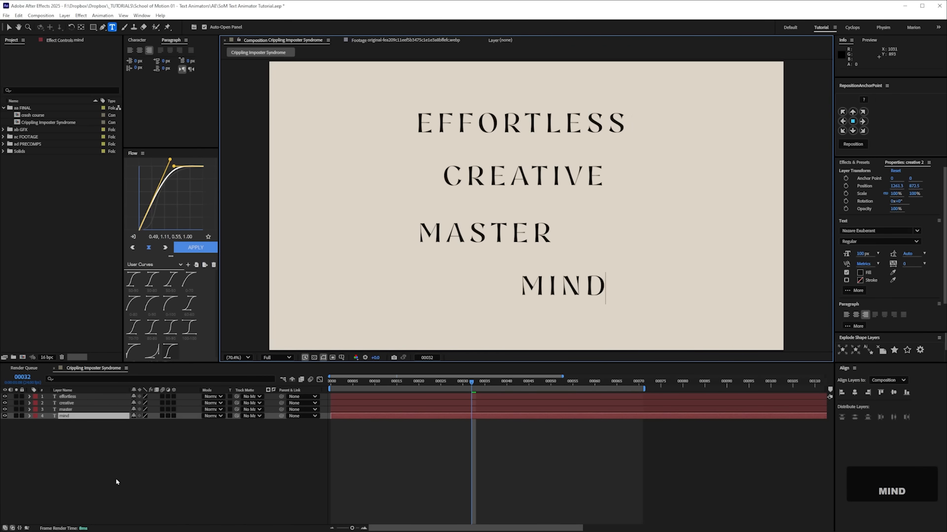
click(112, 482)
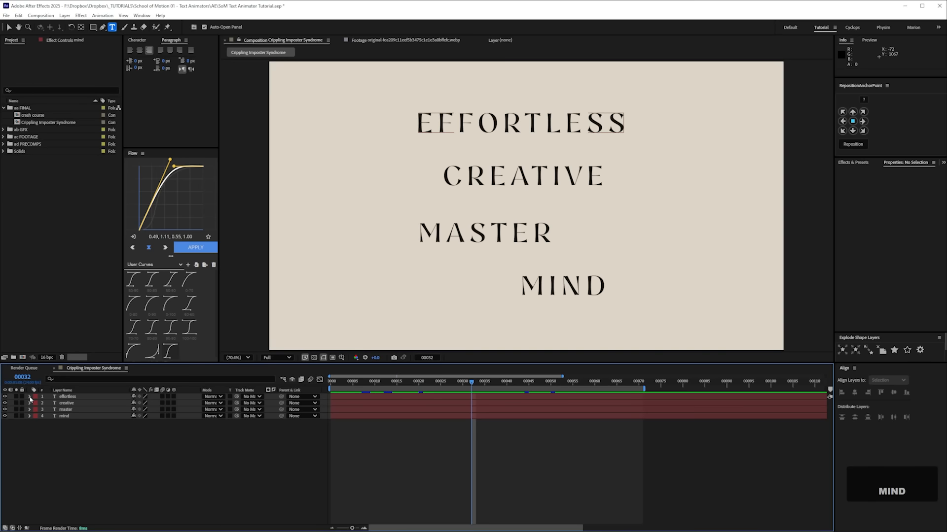
Step: Solo the effortless layer and draw an open arched mask path on it with the Pen tool, extending past both sides of the composition
click(16, 396)
click(68, 396)
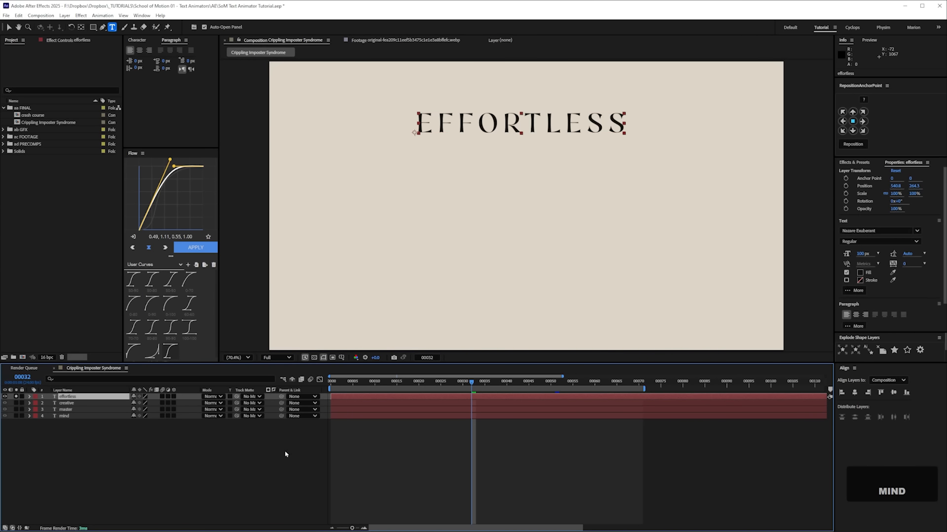
click(102, 27)
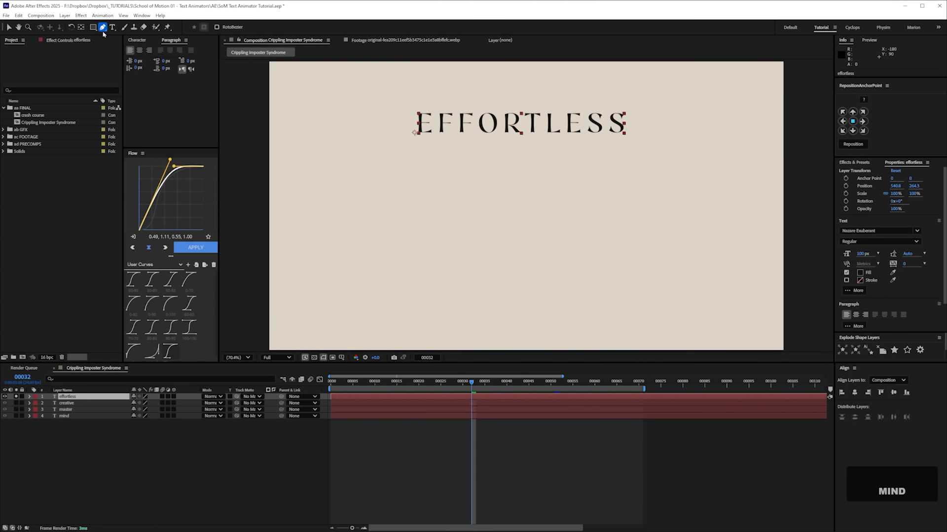
scroll(389, 281, down, 2)
drag(364, 256, 437, 204)
drag(695, 225, 814, 302)
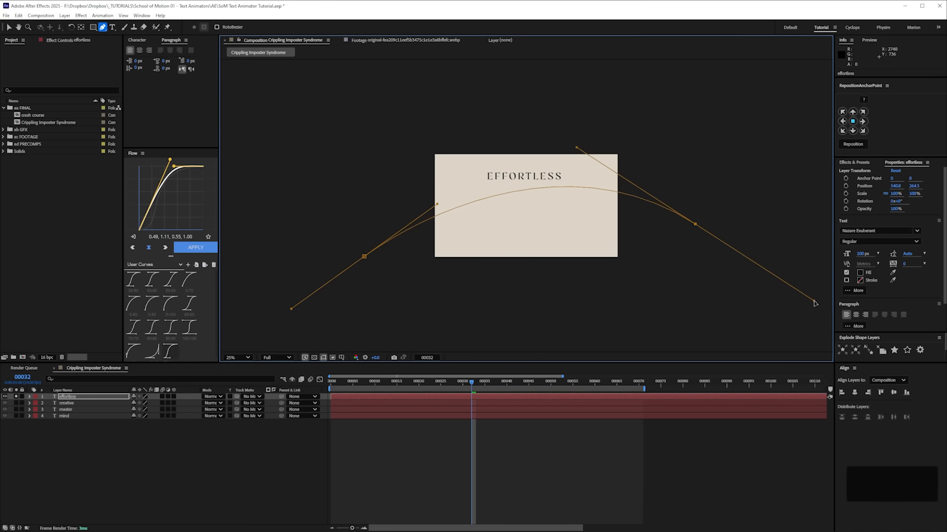
Step: Attach the effortless text to Mask 1 in its Path Options, set First Margin to about 1313, and unsolo the layer
click(29, 397)
click(43, 430)
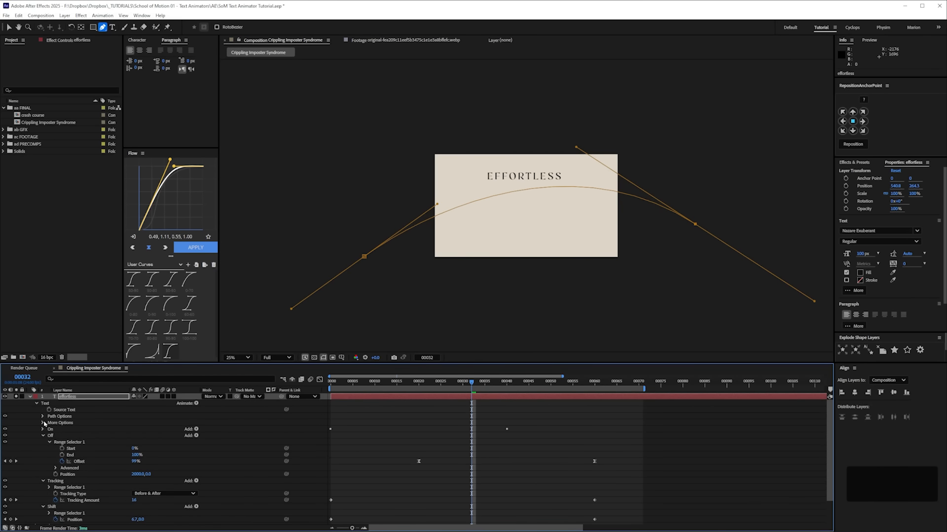
click(43, 436)
click(42, 417)
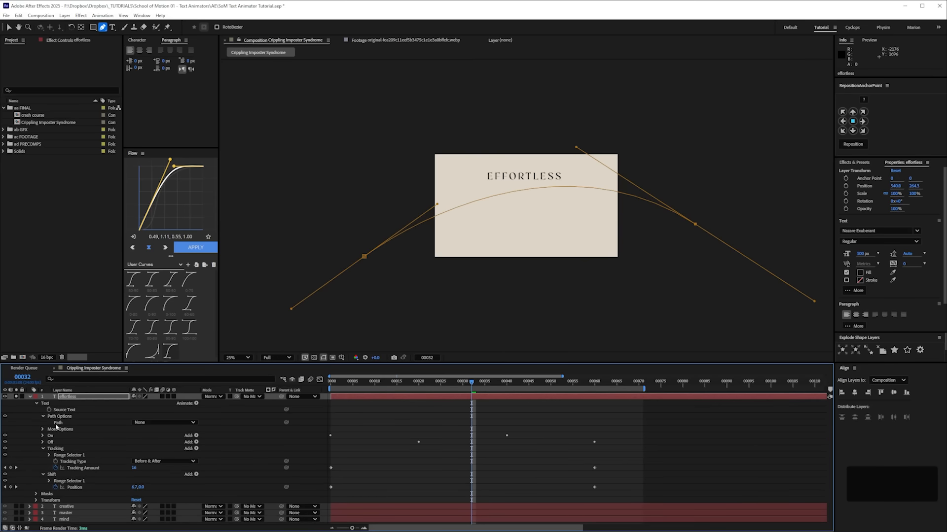
click(163, 423)
click(147, 435)
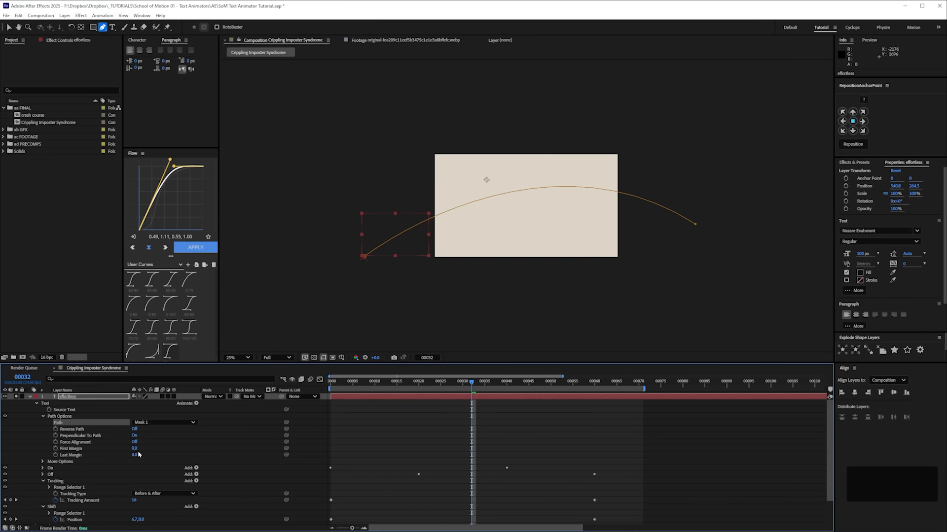
drag(134, 449, 668, 404)
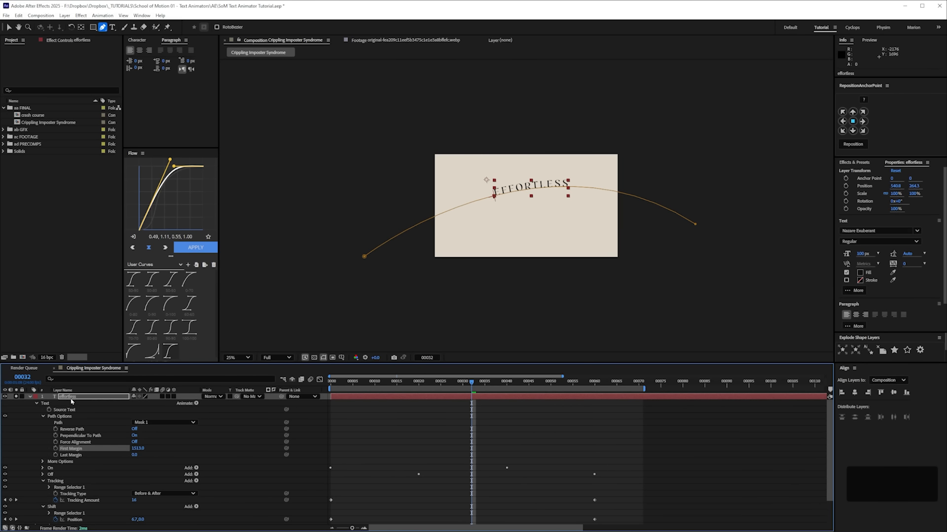
key(F2)
click(30, 396)
click(16, 397)
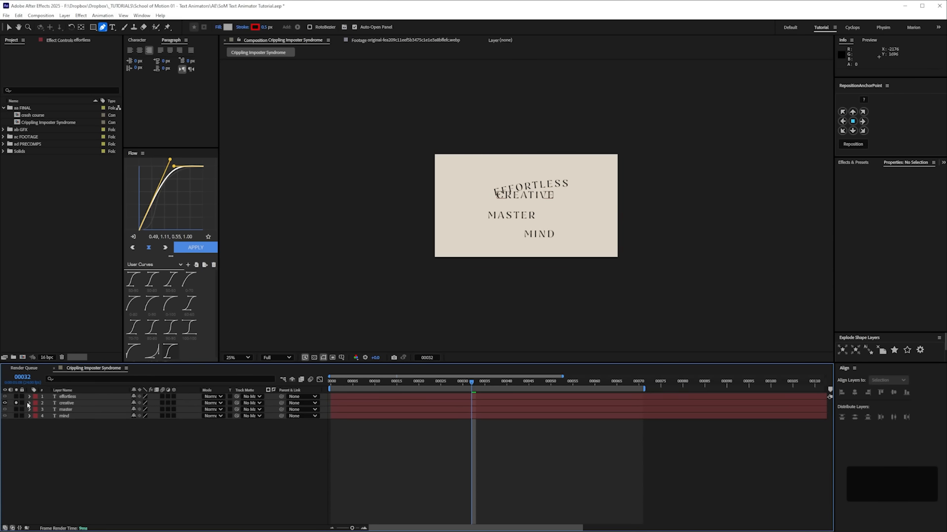
Step: Solo the creative layer, draw an open valley-shaped mask path extending past both sides of the composition, and lengthen its start handle to deepen the dip
click(15, 402)
click(66, 403)
click(103, 28)
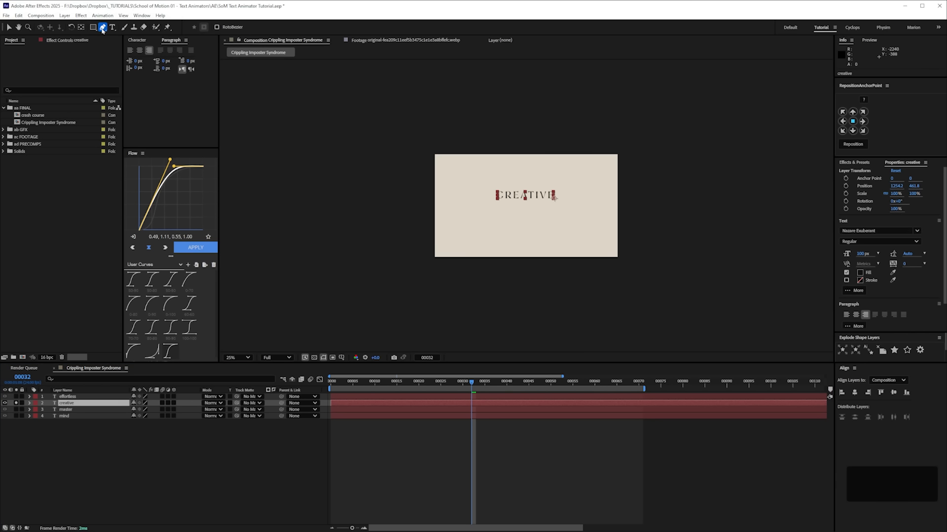
drag(410, 136, 440, 175)
drag(740, 100, 791, 61)
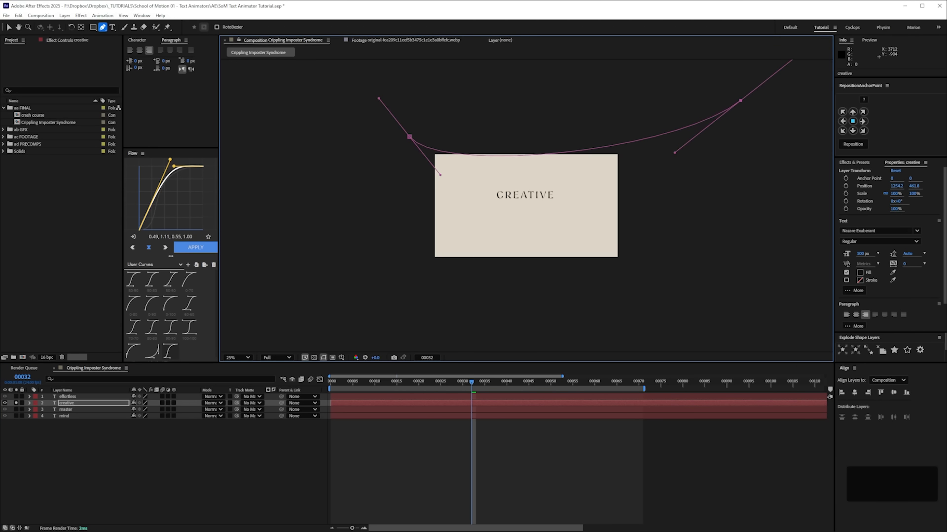
click(9, 29)
drag(441, 176, 499, 258)
Step: Attach the creative text to Mask 1, set Last Margin to about -2035, and solo the effortless layer alongside it
click(81, 380)
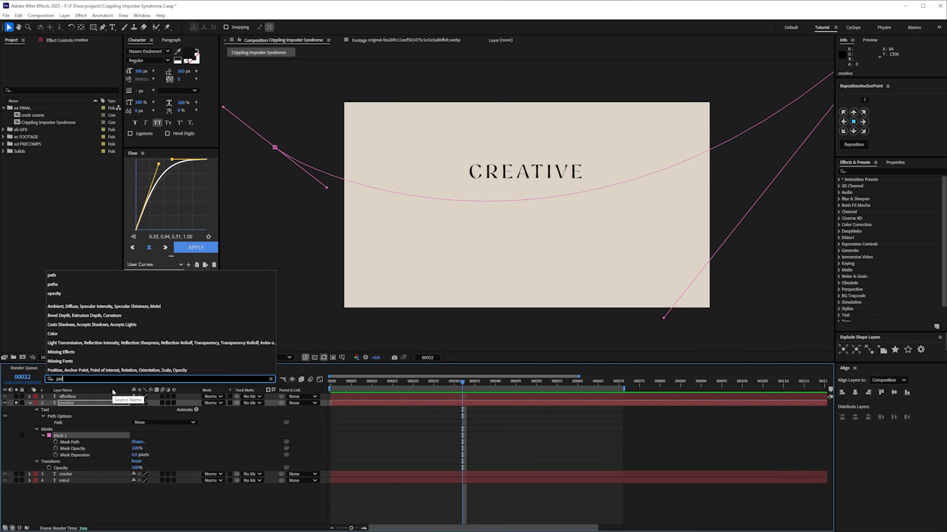
text(path)
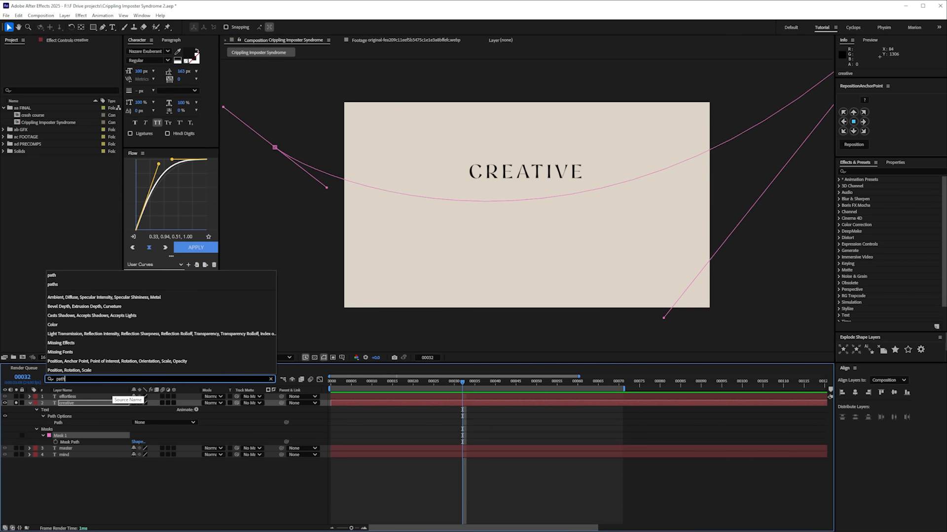
click(157, 423)
click(156, 436)
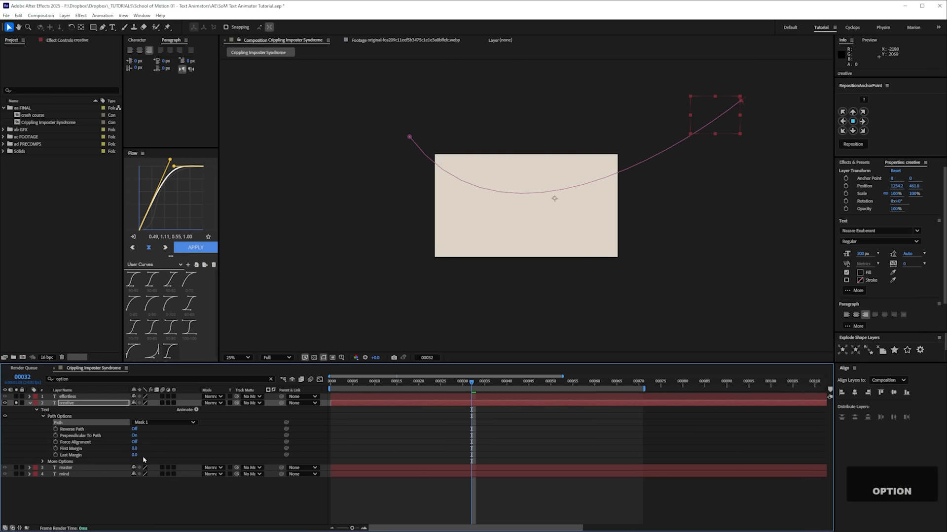
drag(133, 455, 112, 457)
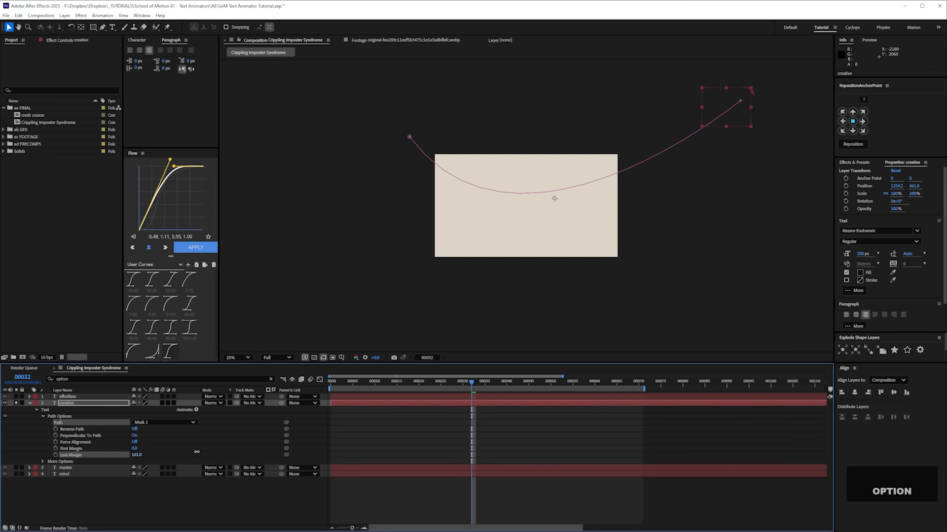
drag(28, 455, 109, 455)
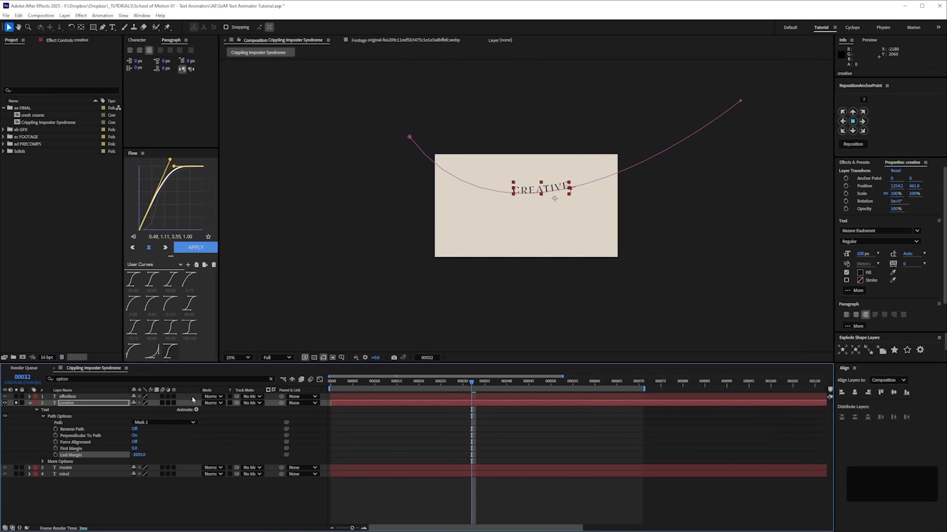
click(17, 397)
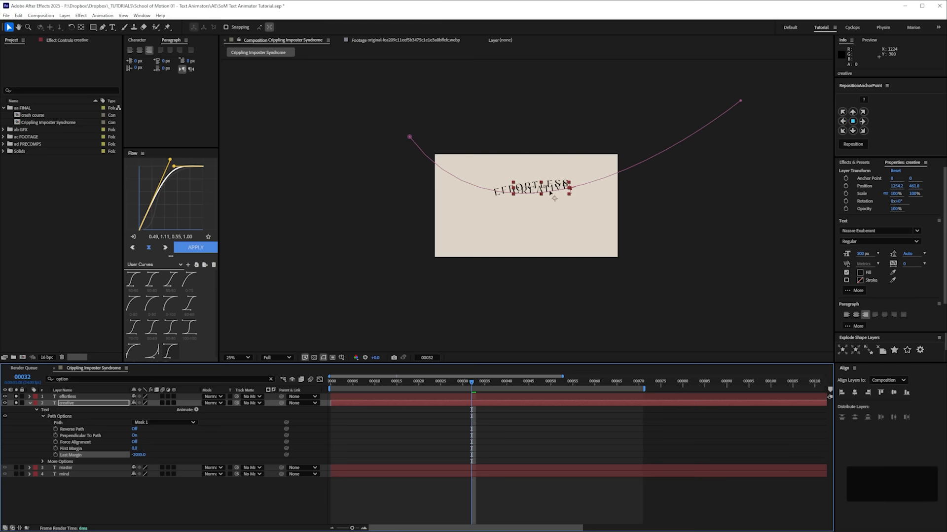
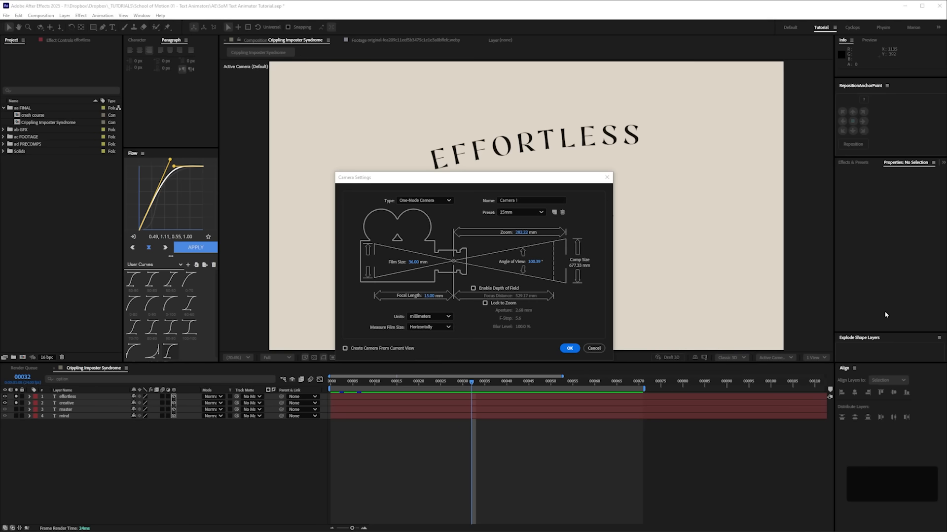
Step: Create a one-node camera with the 15mm preset
click(570, 348)
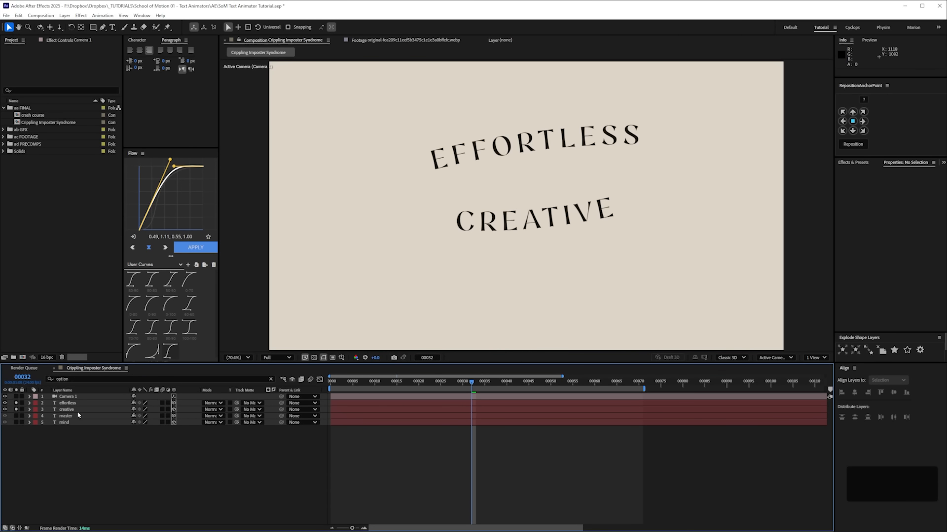
key(space)
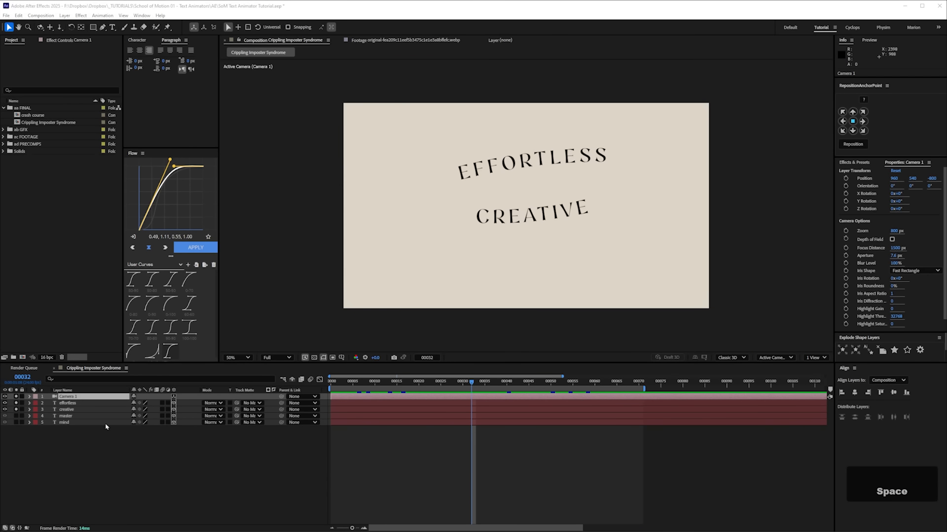
Step: Tilt the effortless layer and then the creative layer in 3D space with the Rotation tool
click(78, 403)
key(w)
mouse_move(531, 162)
mouse_down()
mouse_move(557, 165)
mouse_move(525, 153)
mouse_move(531, 158)
mouse_up()
click(79, 409)
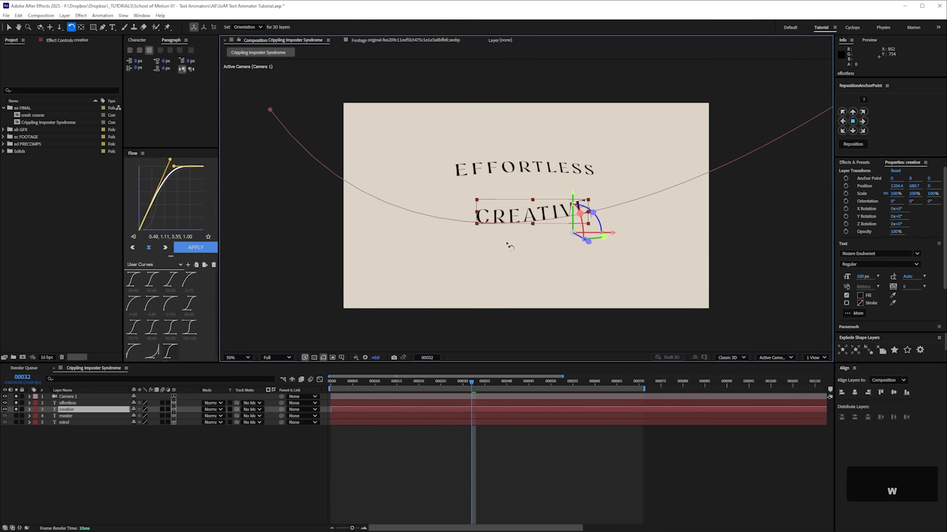
drag(591, 244, 640, 266)
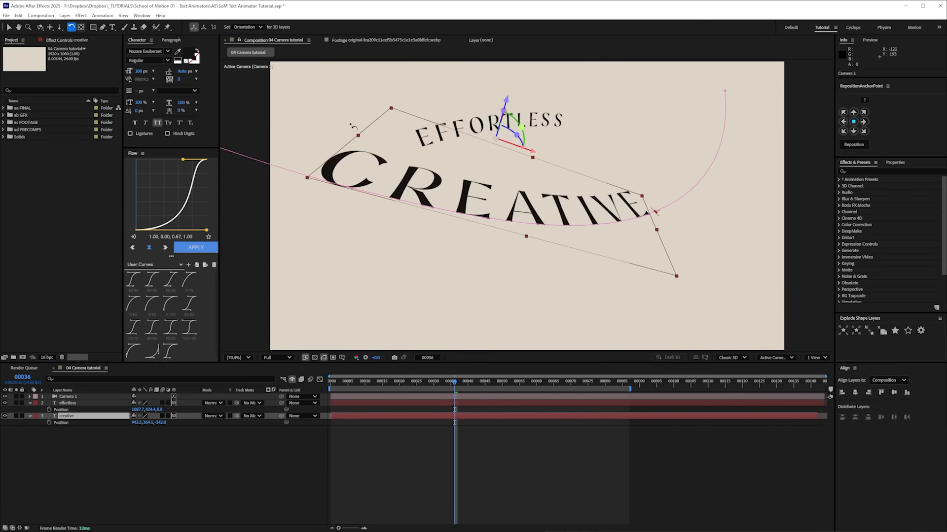
Step: Reposition the creative layer in 3D space and try different camera positions, undoing the last two changes
drag(350, 127, 501, 182)
key(v)
drag(508, 128, 563, 129)
drag(159, 403, 168, 403)
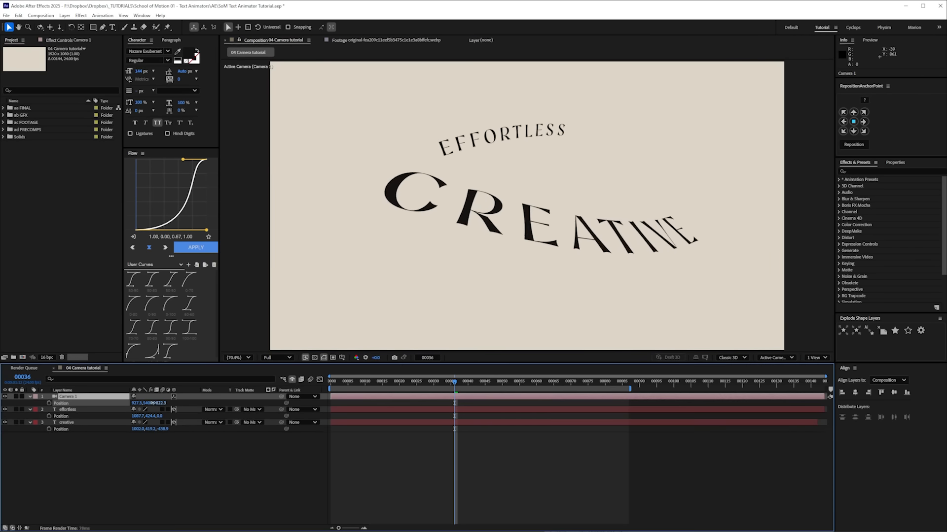
drag(481, 178, 501, 140)
key(ctrl+z)
key(ctrl+z)
Step: Adjust the camera's framing and rearrange the effortless and creative layers at new 3D positions and angles
key(2)
drag(535, 230, 523, 234)
drag(158, 403, 165, 404)
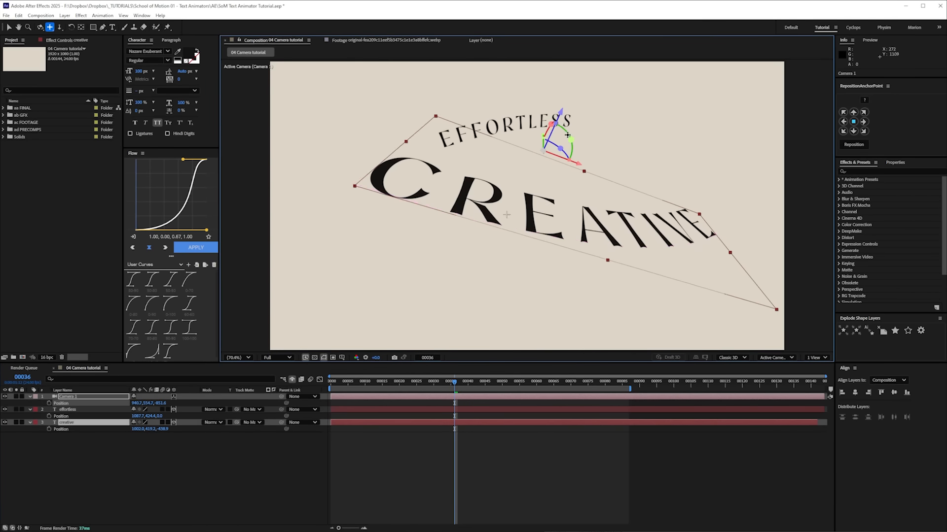
click(40, 28)
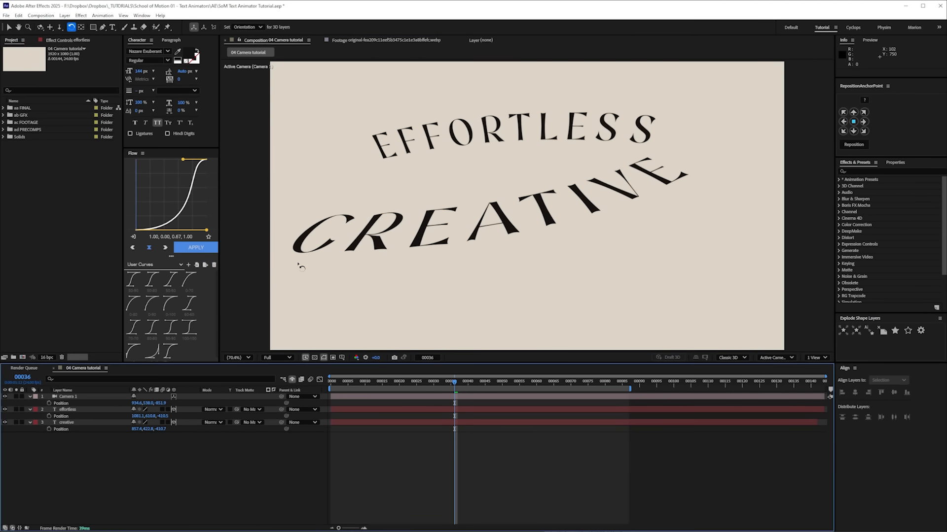
drag(498, 212, 533, 211)
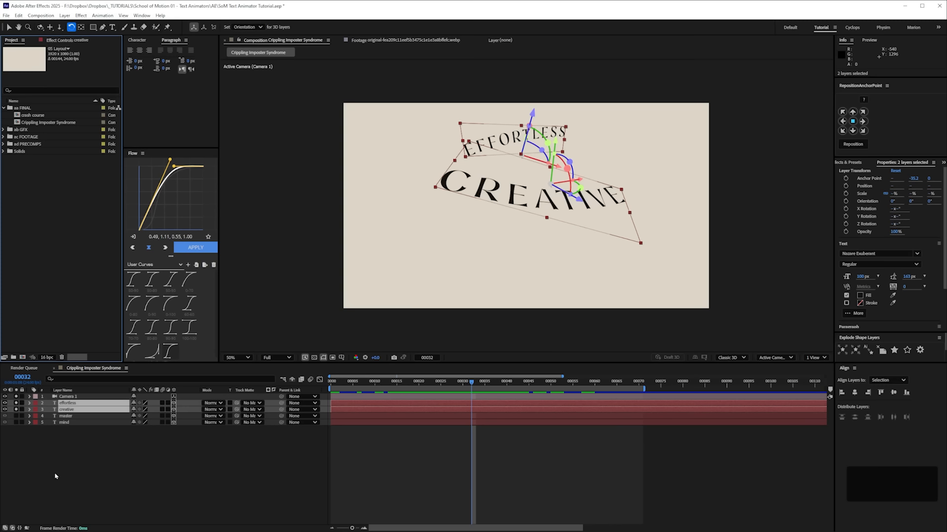
Step: Examine the Position, Scale and Rotation properties of the effortless and creative layers
click(73, 408)
key(r)
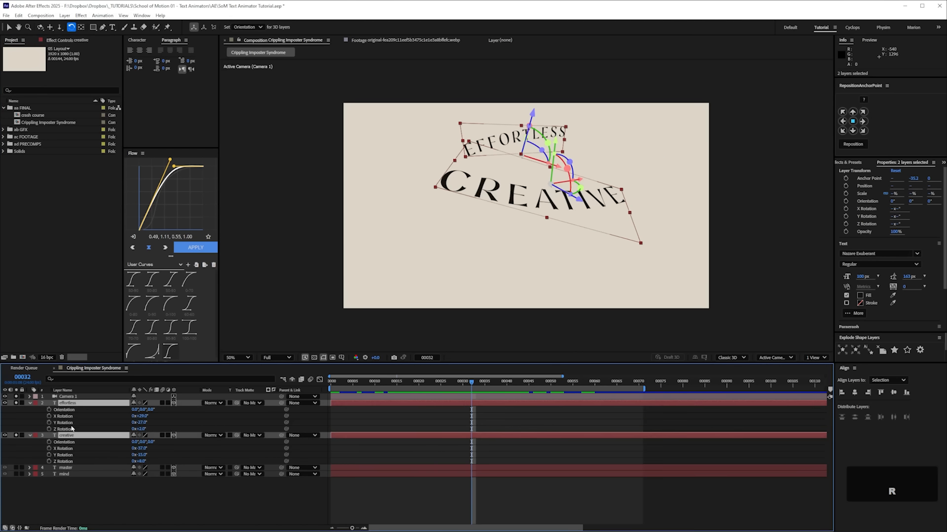
key(shift+s)
key(shift+p)
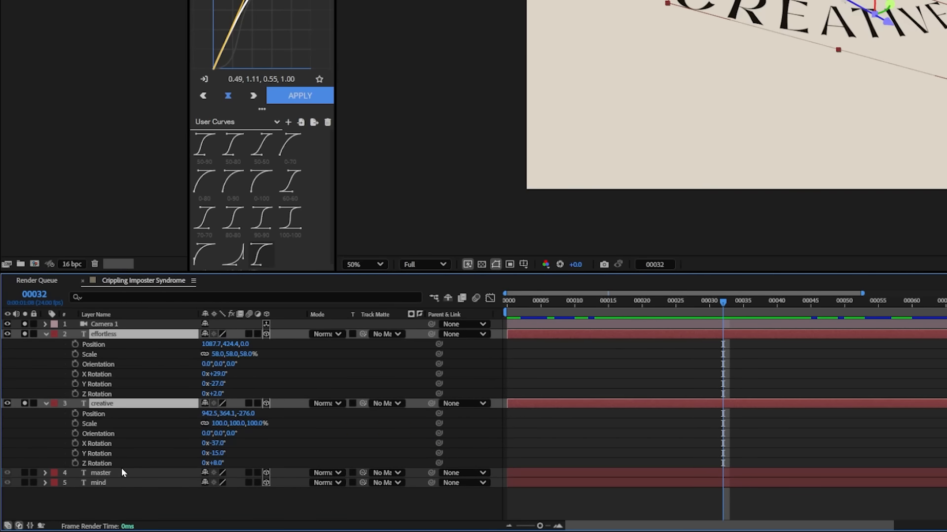
key(F2)
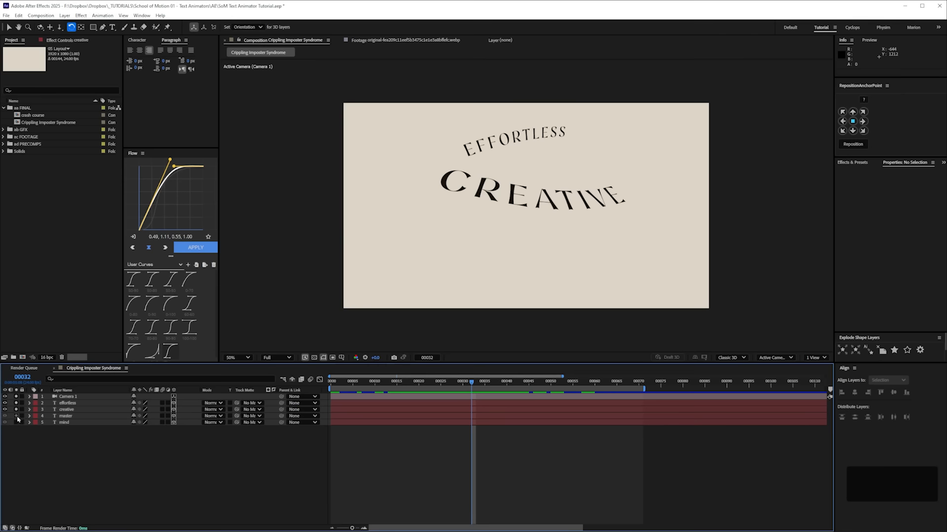
Step: Solo the master text layer and move it toward the centre of the composition, at about 762, 601
drag(18, 422, 16, 417)
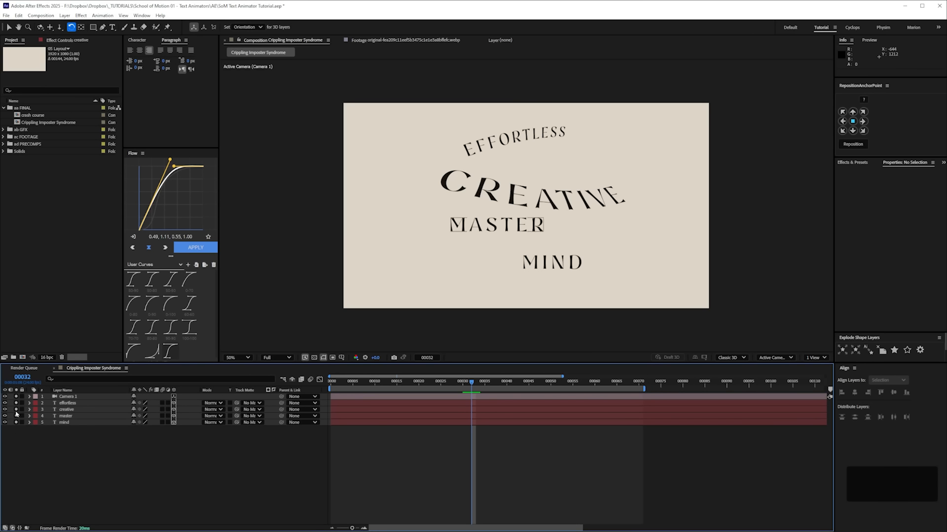
click(16, 405)
click(66, 417)
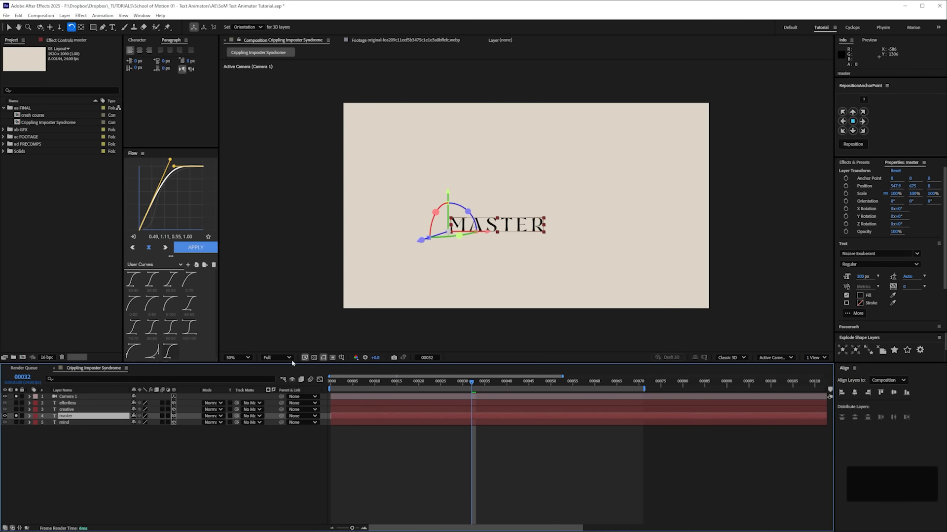
key(v)
drag(521, 229, 561, 215)
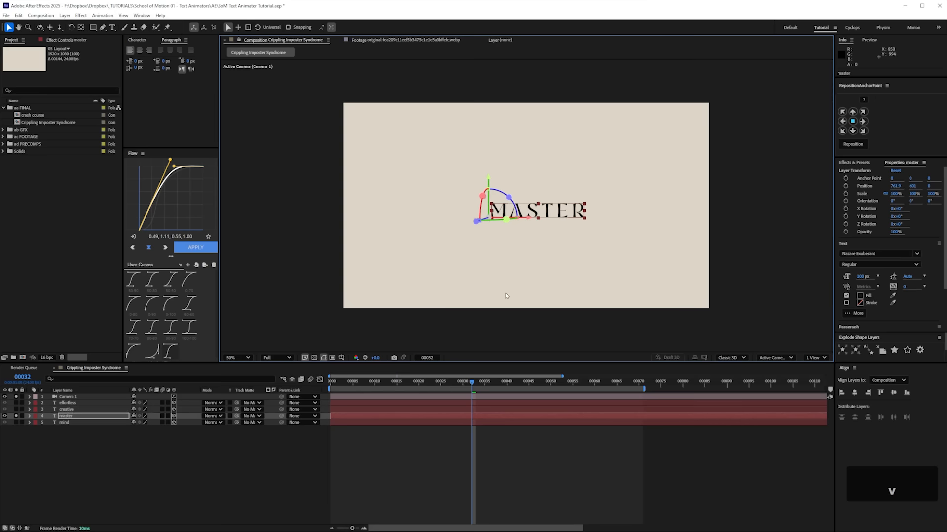
Step: Draw a wavy open mask path with the Pen tool on the master layer, extending past both sides of the composition
key(ctrl+minus)
click(103, 27)
click(351, 240)
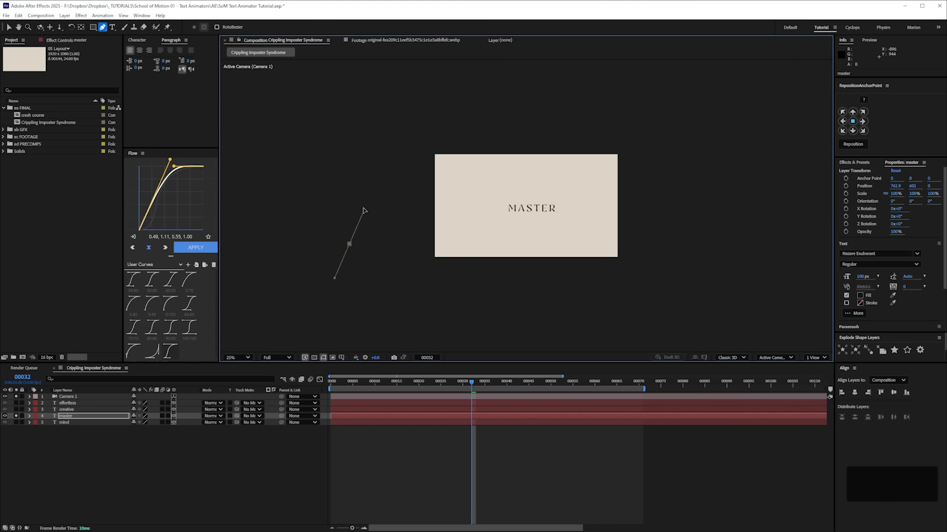
drag(524, 230, 560, 236)
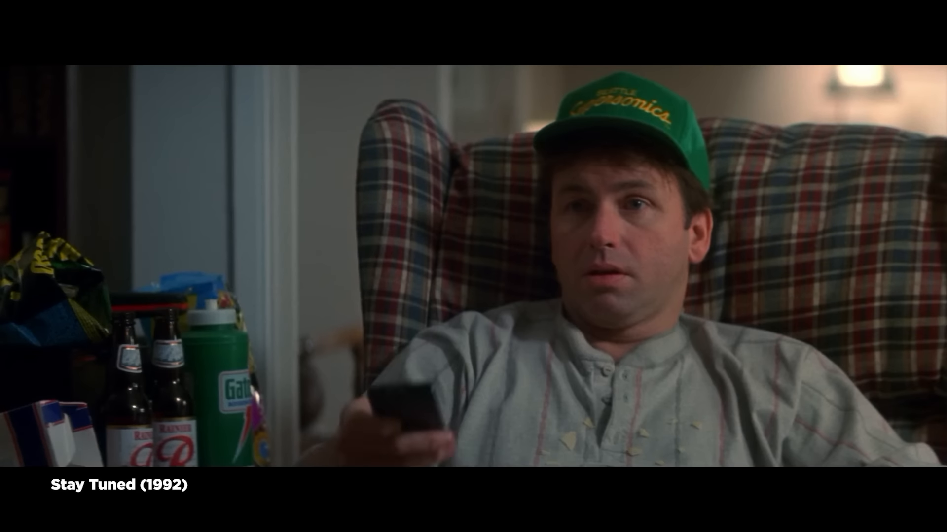
Step: Filter the master layer's properties for path options, set its text Path to Mask 1 and its First Margin to about 2047
key(v)
click(104, 379)
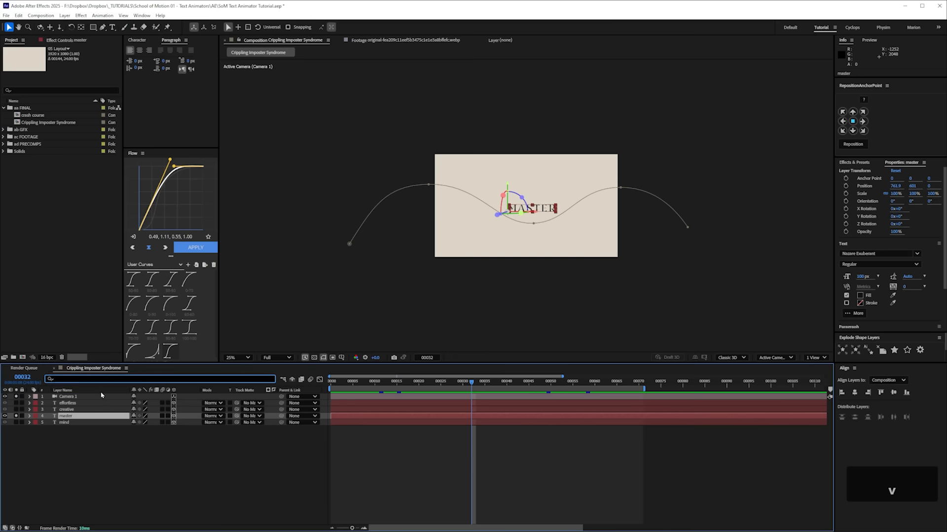
text(opt)
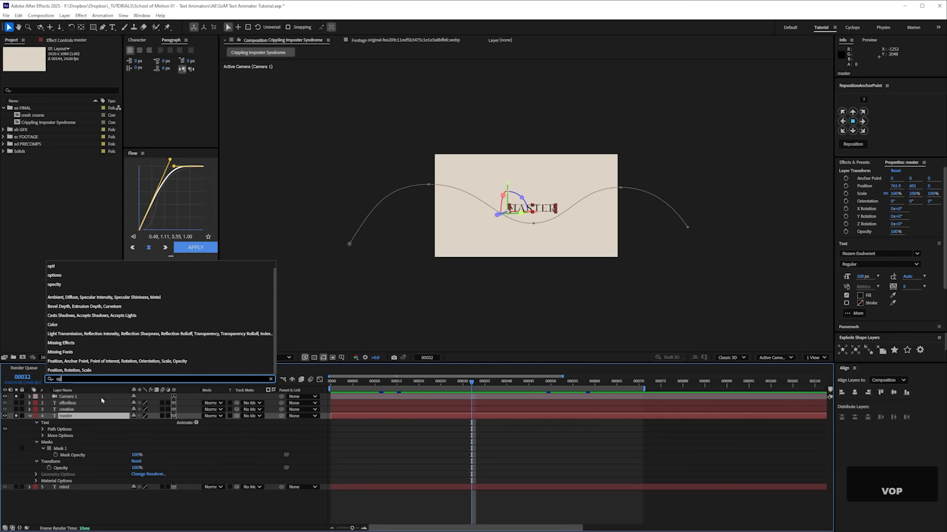
click(43, 429)
click(162, 436)
click(145, 458)
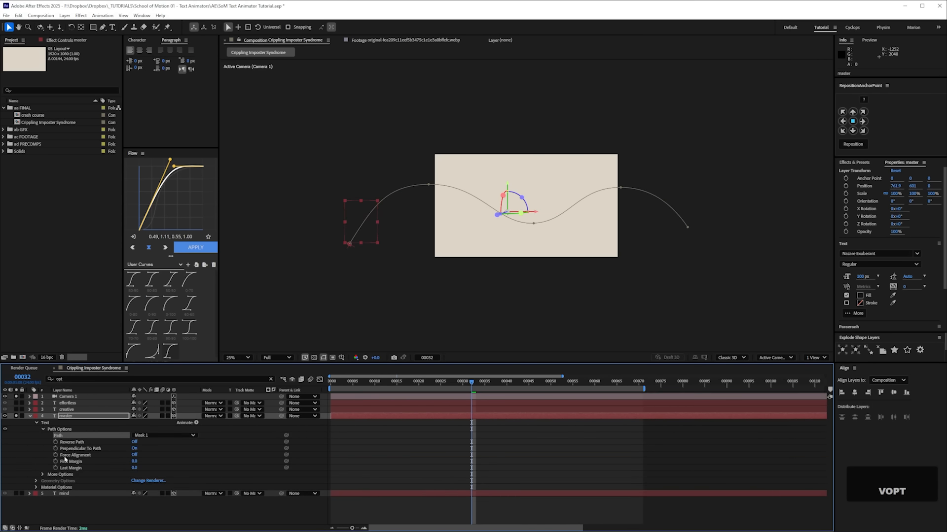
click(254, 448)
Step: Copy master's Mask 1 to the mind layer and place master at 1243.7, 912.4, 0 and mind at 1176.8, 465.6, -372
click(72, 417)
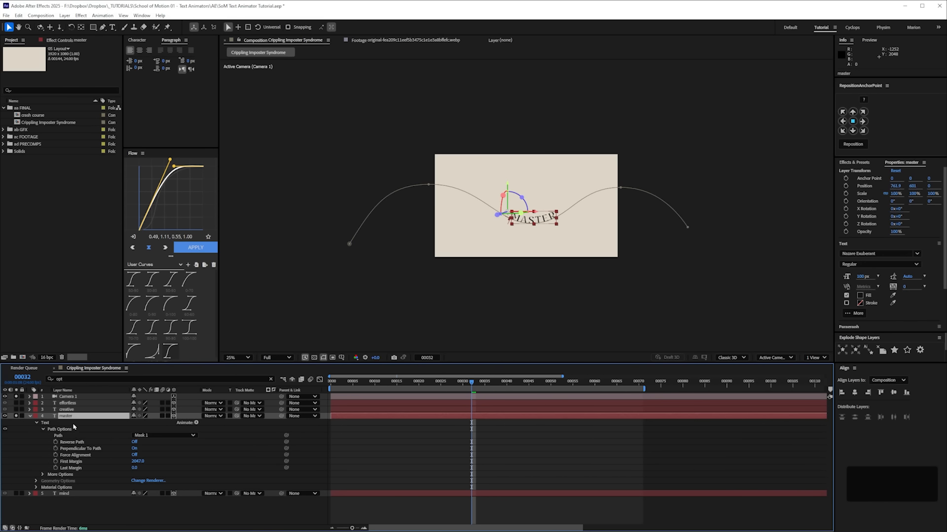
key(m)
click(65, 425)
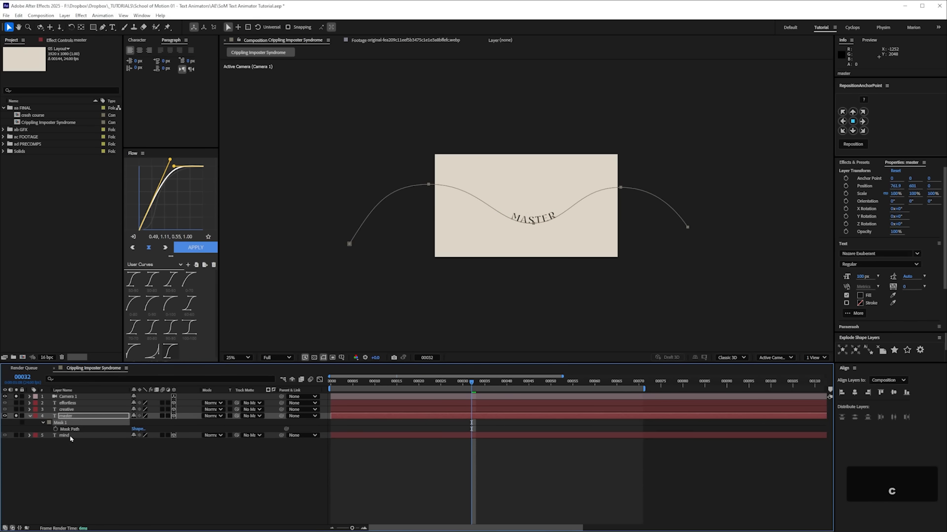
click(65, 436)
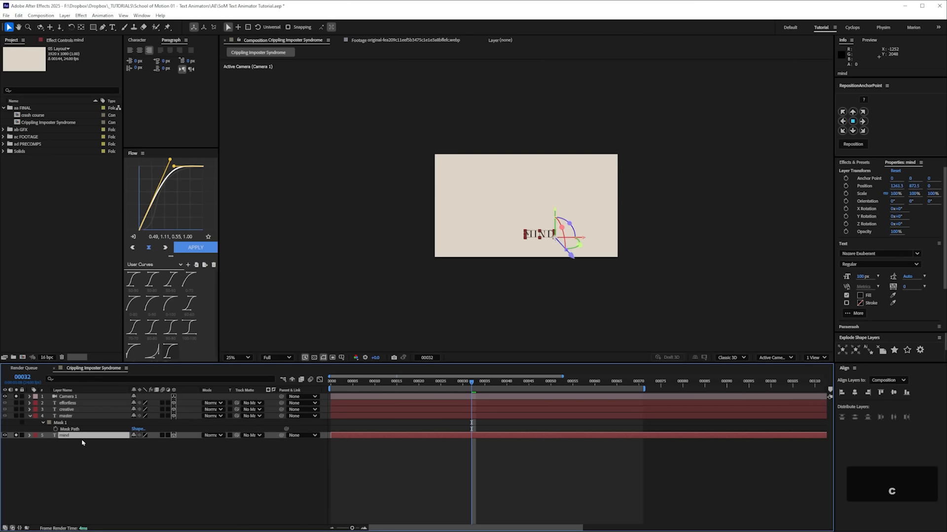
key(ctrl+Up)
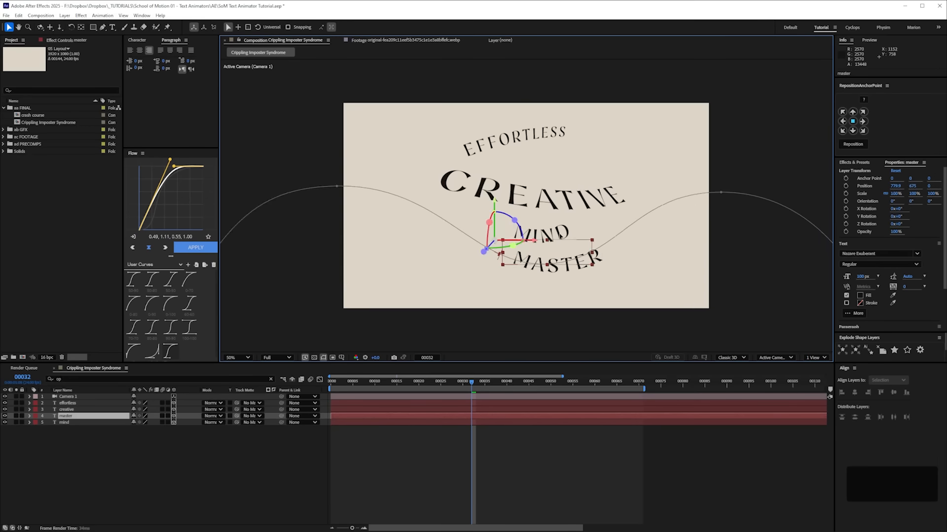
drag(560, 237, 582, 271)
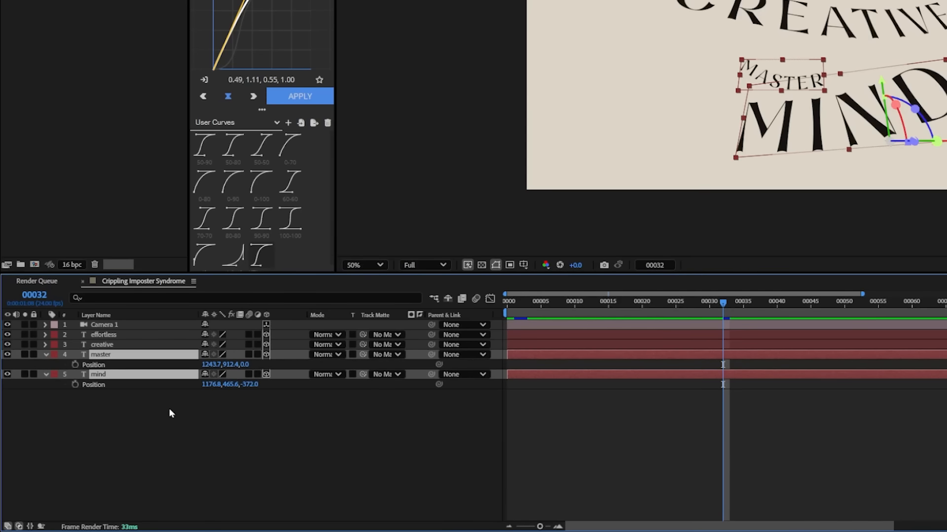
Step: Examine the Scale and Rotation properties of the master and mind layers alongside their positions
key(shift+s)
key(shift+r)
click(55, 388)
click(46, 380)
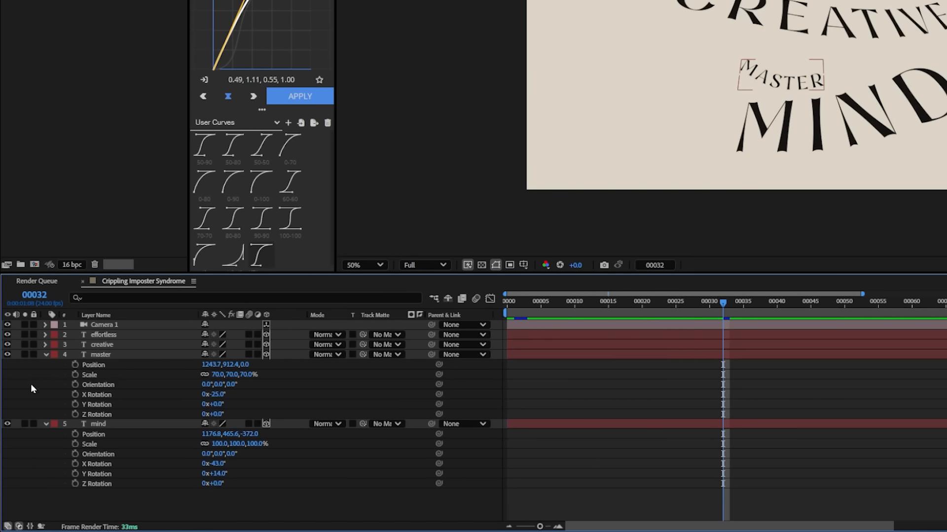
Step: Preview the animation of all four words and return to the first frame
key(KP_0)
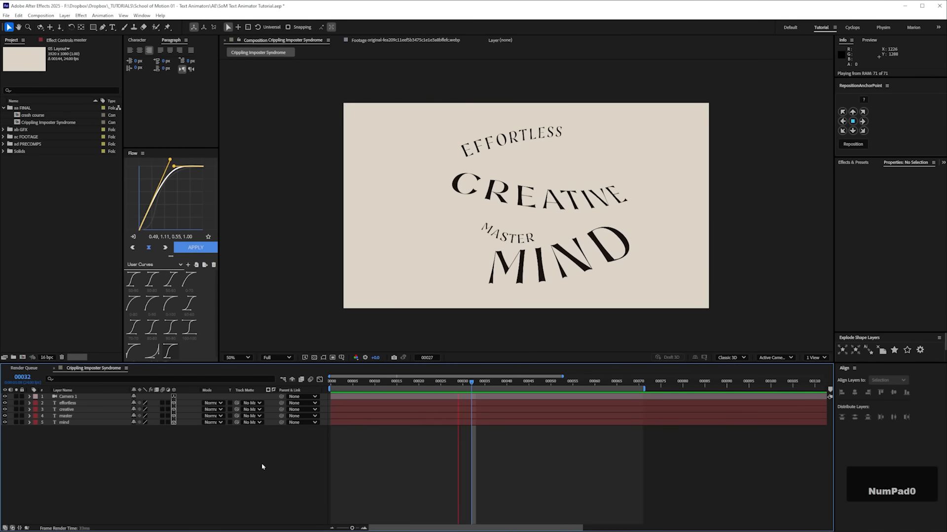
click(330, 382)
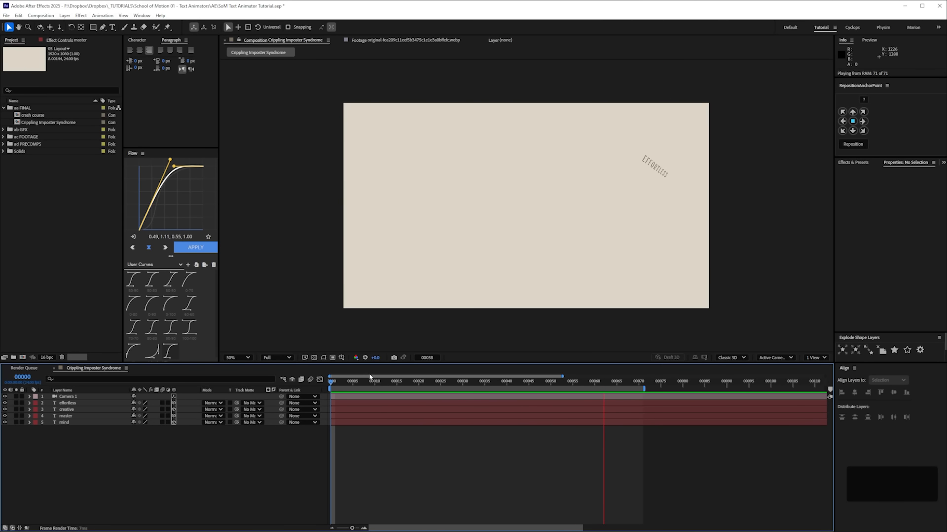
key(space)
Step: Stagger the creative, master and mind layers in the timeline, each starting about 2 to 3 frames after the layer above
drag(340, 384, 344, 386)
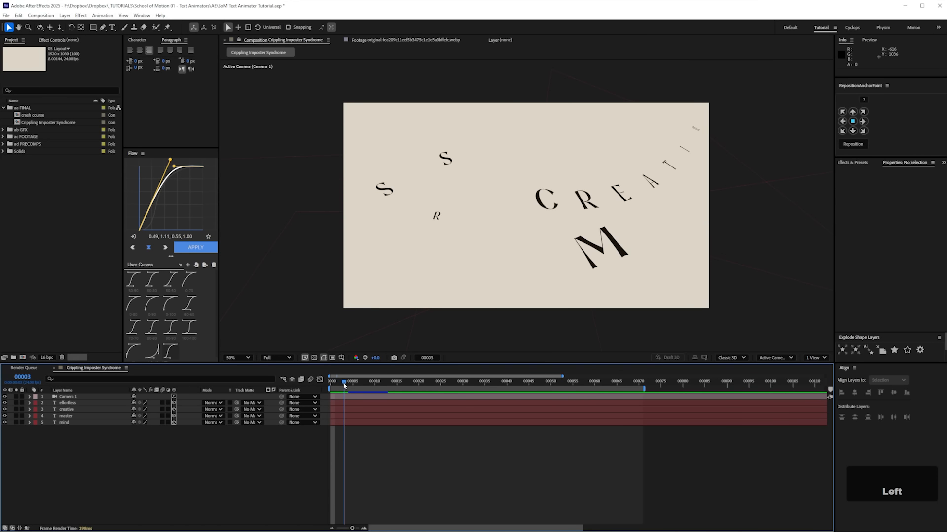
click(346, 410)
shift+click(344, 423)
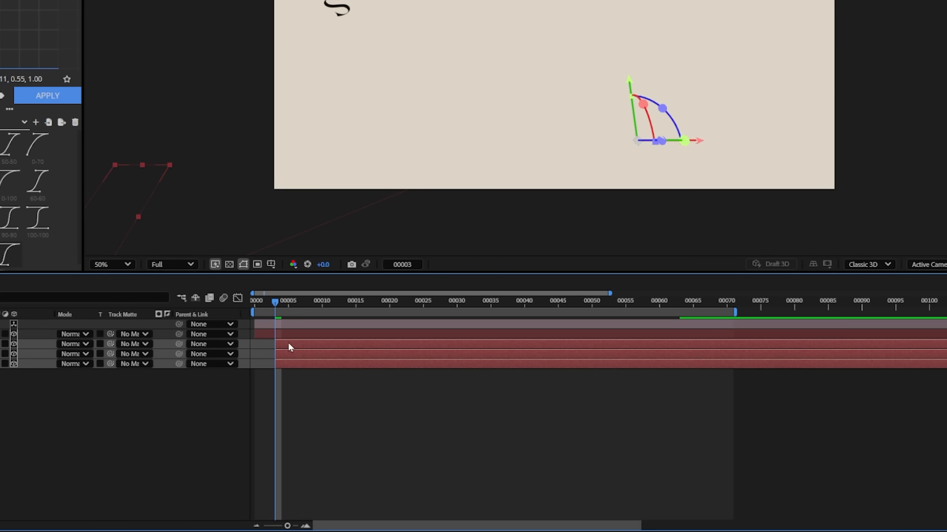
ctrl+click(289, 344)
mouse_move(289, 356)
mouse_down()
mouse_move(319, 366)
mouse_move(280, 347)
mouse_up()
ctrl+click(301, 357)
key(i)
key(F2)
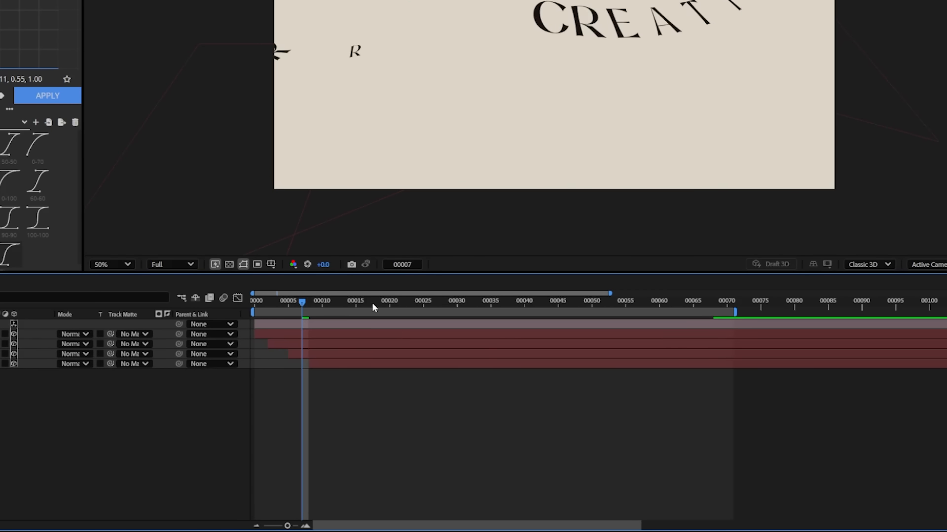
Step: Preview the staggered animation of the four words
key(KP_0)
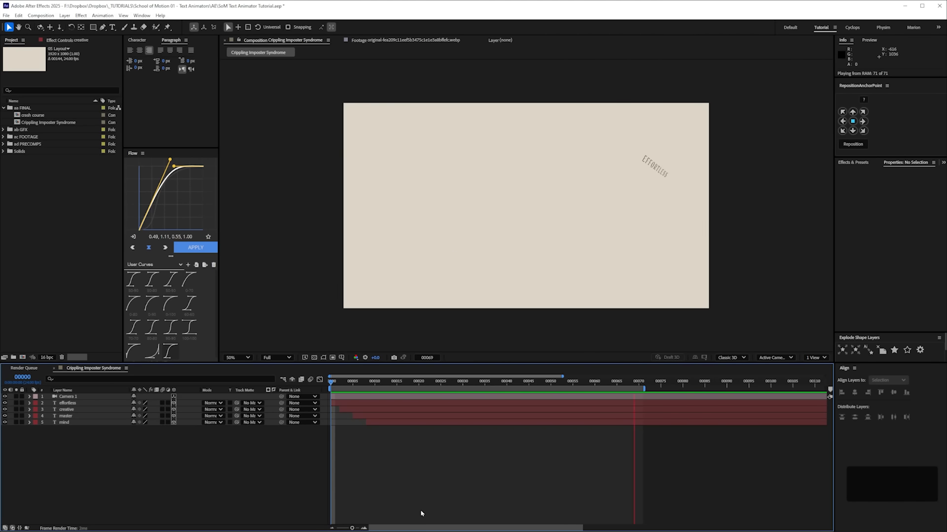
key(space)
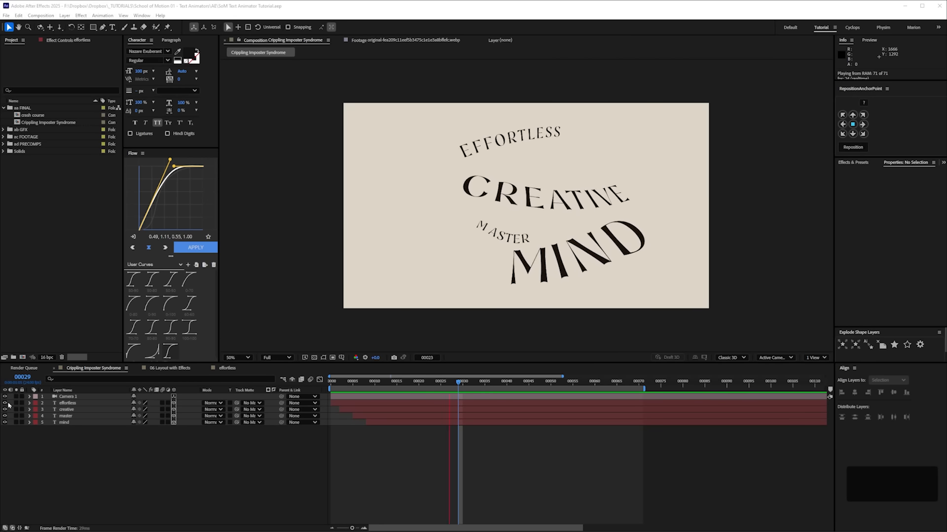
key(space)
Step: List the Distort effects and warp the LIQUIFY text with strokes of the Liquify effect's Warp tool at brush size 200
click(832, 113)
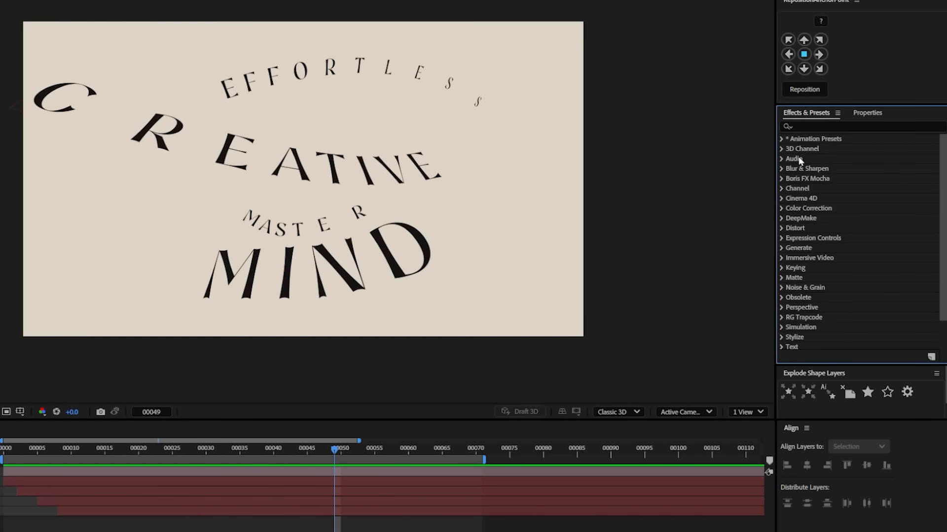
click(787, 230)
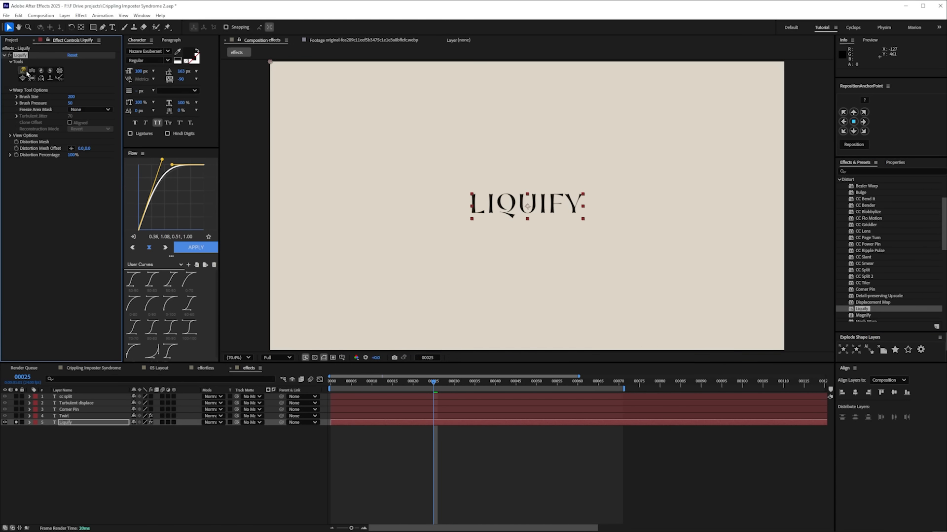
mouse_move(473, 207)
mouse_down()
mouse_move(407, 158)
mouse_move(282, 291)
mouse_up()
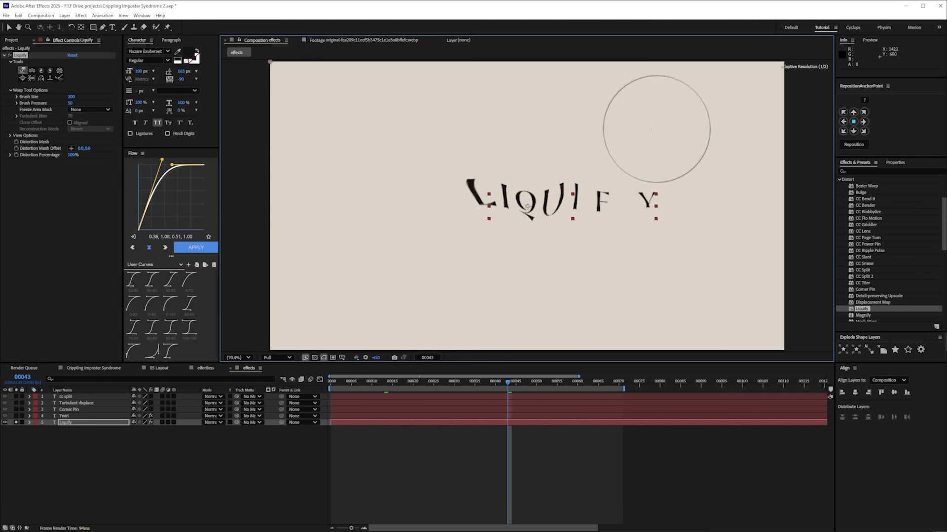
mouse_move(655, 123)
mouse_down()
mouse_move(653, 153)
mouse_move(727, 216)
mouse_move(752, 158)
mouse_up()
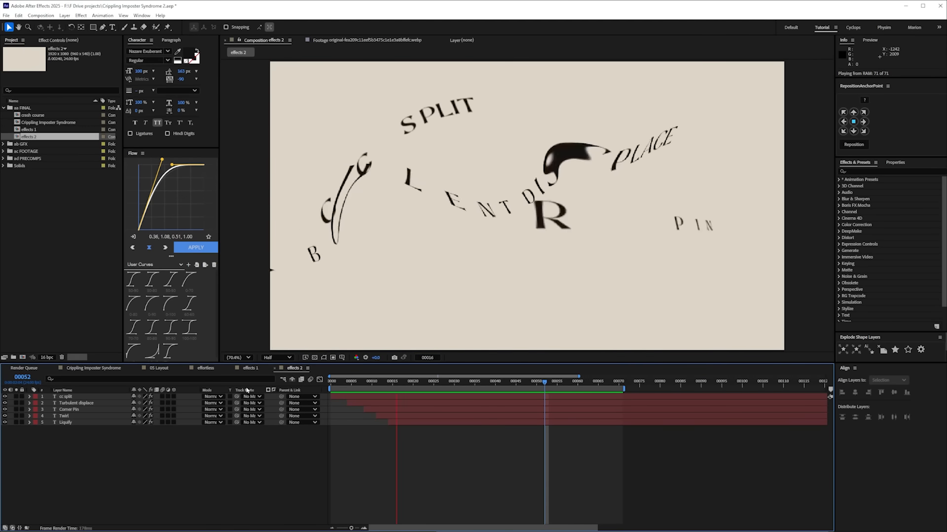
Step: Examine the CC Split effect on the mind layer and the Twirl effect on the creative layer in 06 Layout with Effects
key(space)
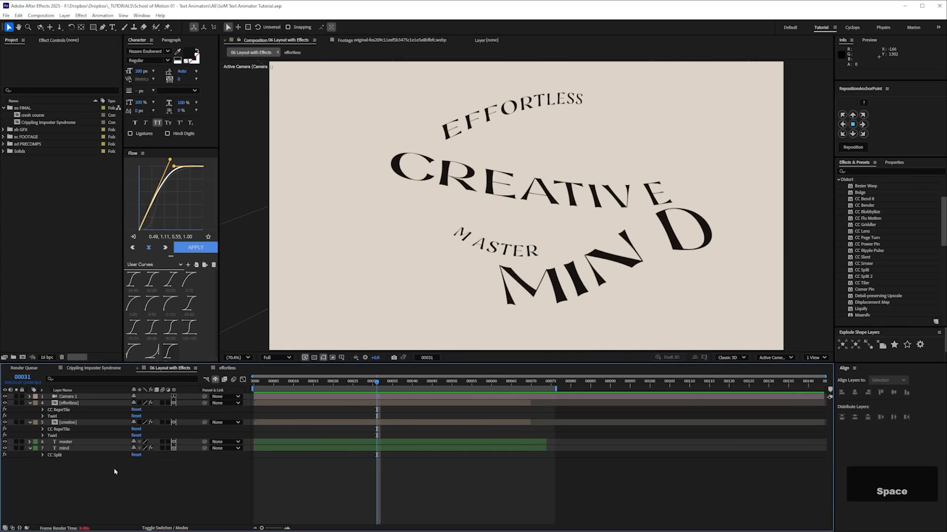
click(58, 456)
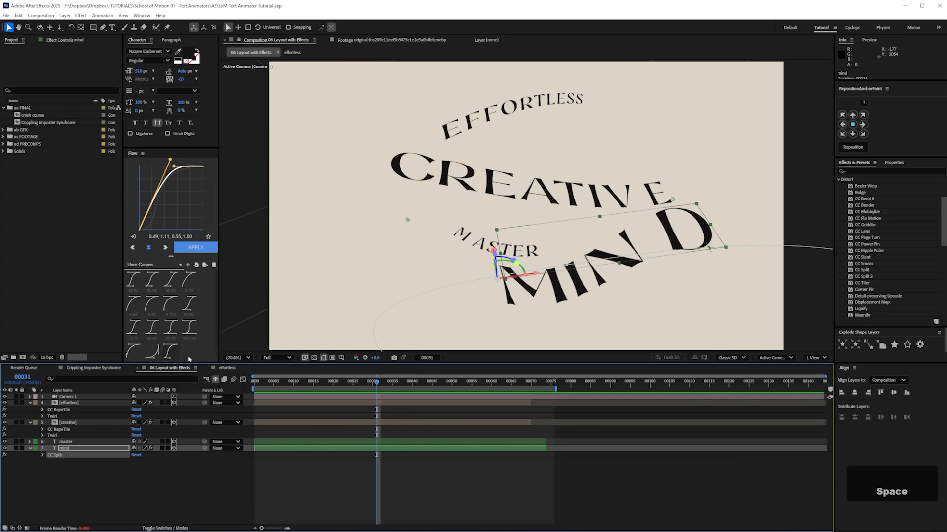
click(59, 435)
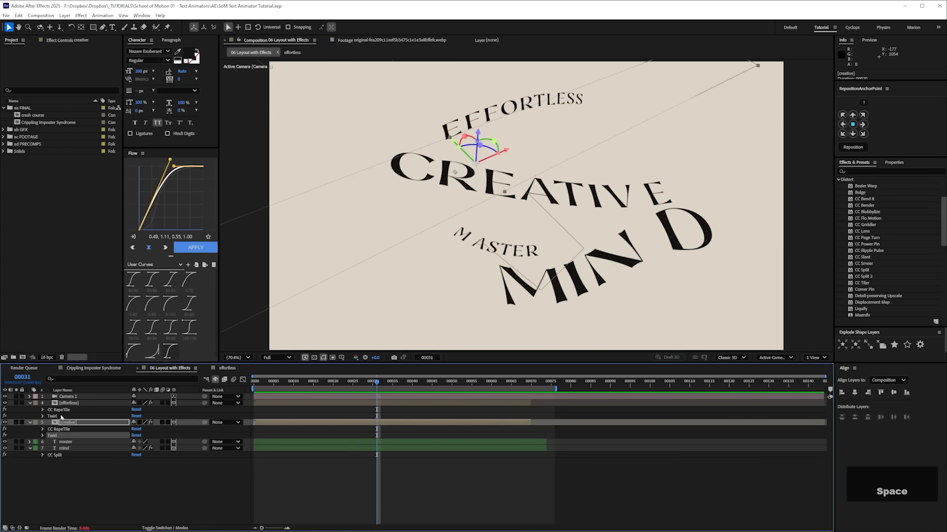
click(65, 493)
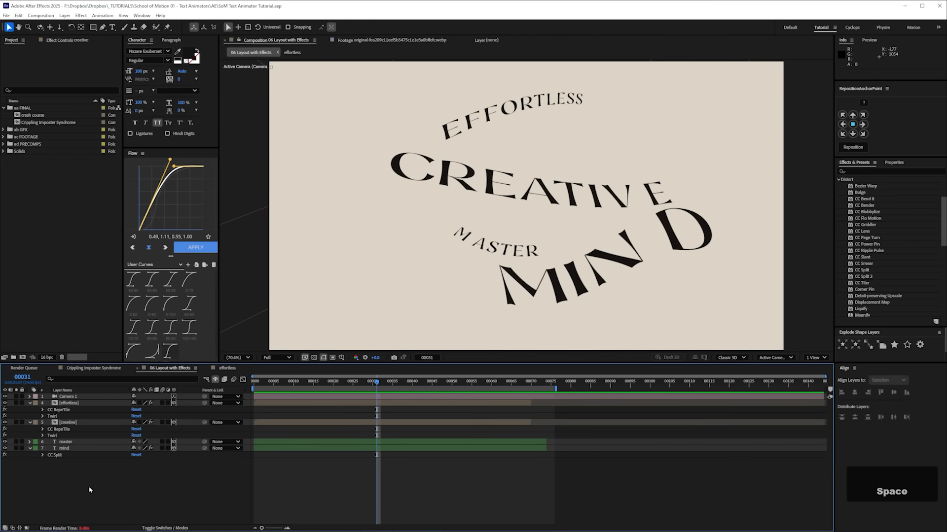
Step: Open the effortless precomp, scrub through its Corner Pin adjustment layer back to frame 18, and return to 06 Layout with Effects
double_click(69, 404)
click(69, 405)
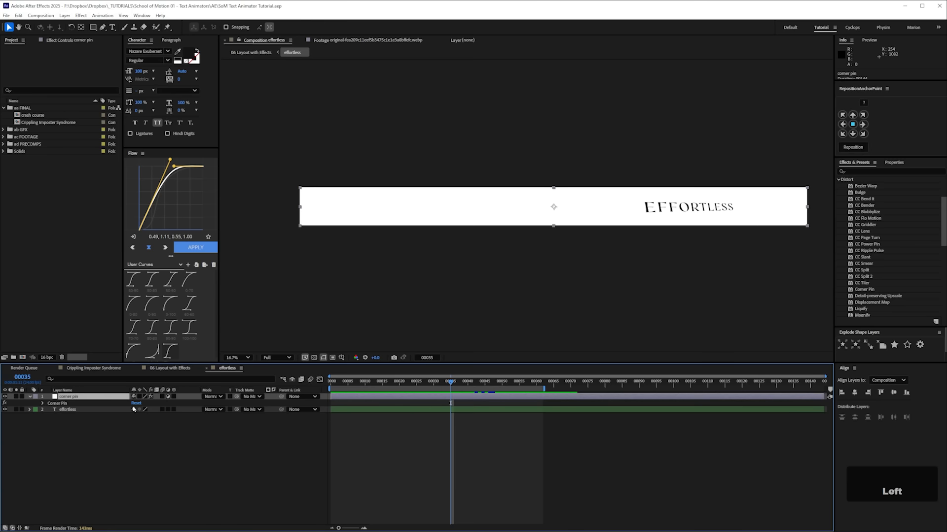
drag(449, 386, 393, 385)
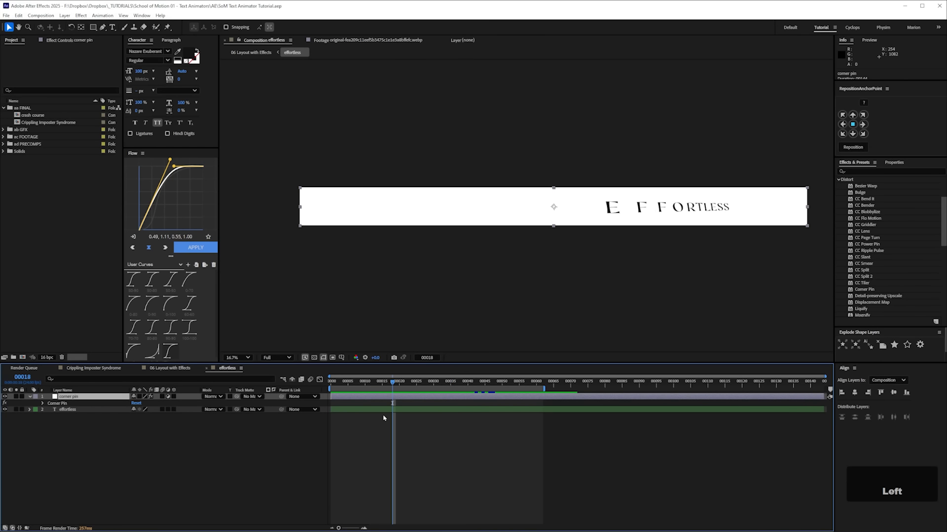
click(170, 368)
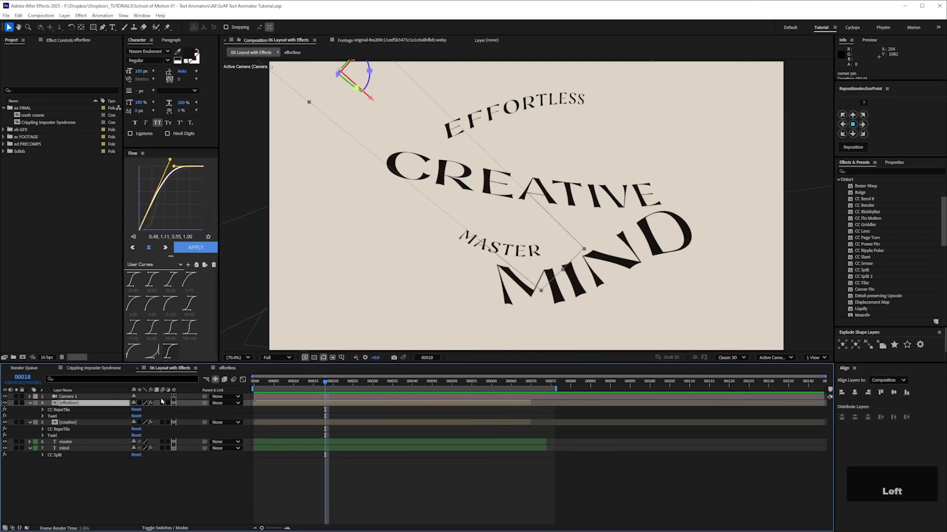
Step: Solo the mind layer with its CC Split effect switched off and preview its motion
click(16, 449)
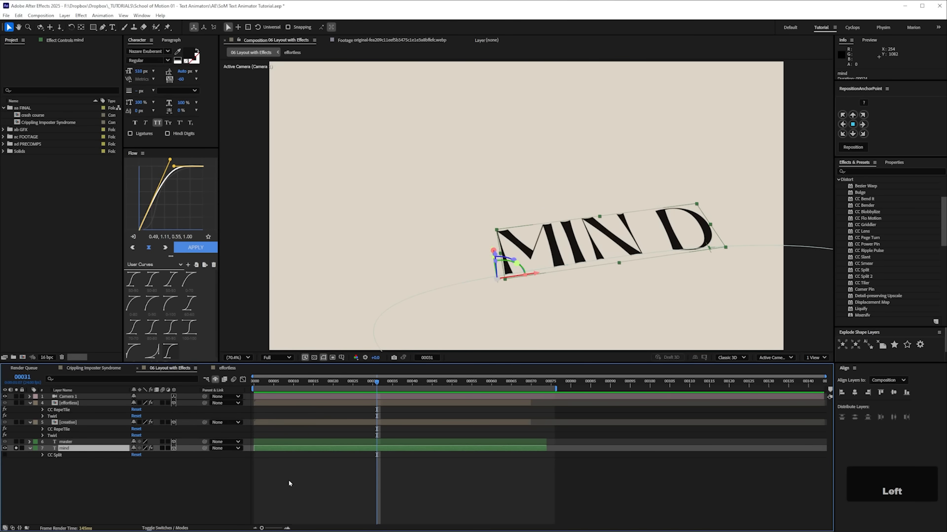
key(KP_0)
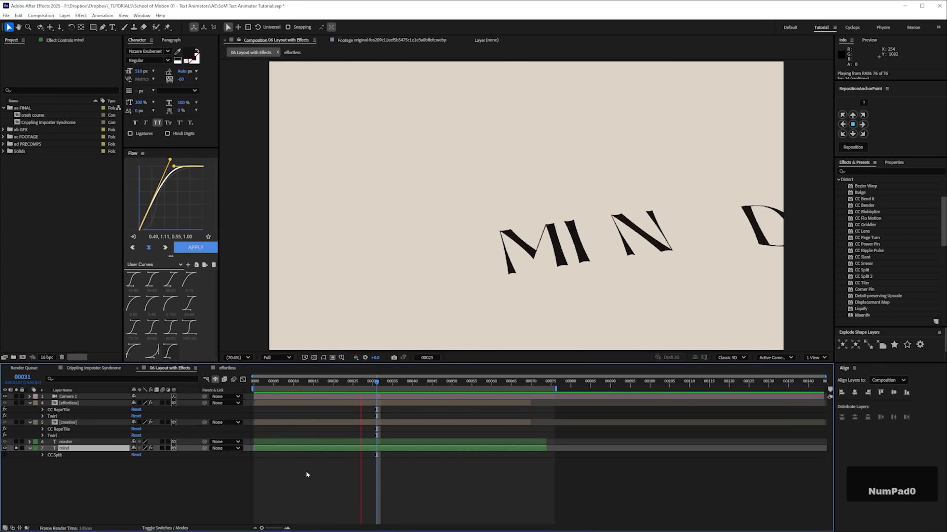
key(space)
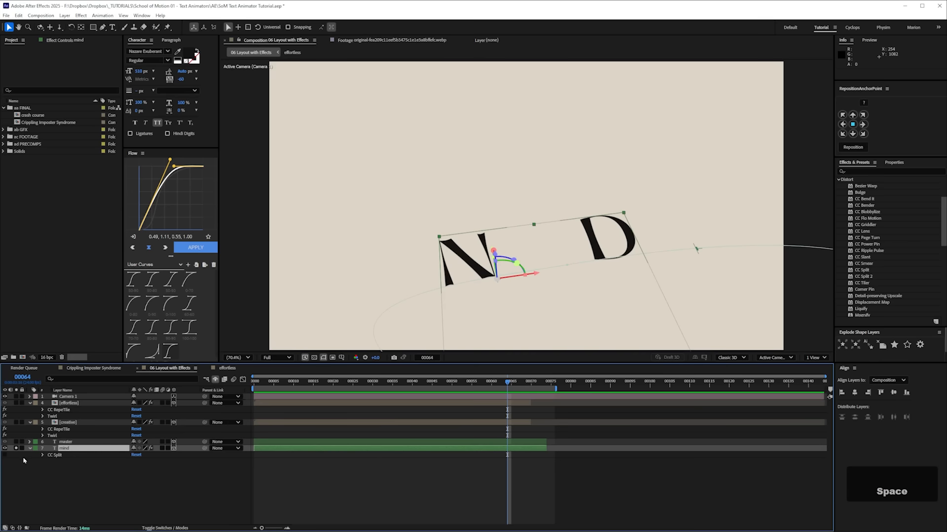
click(270, 481)
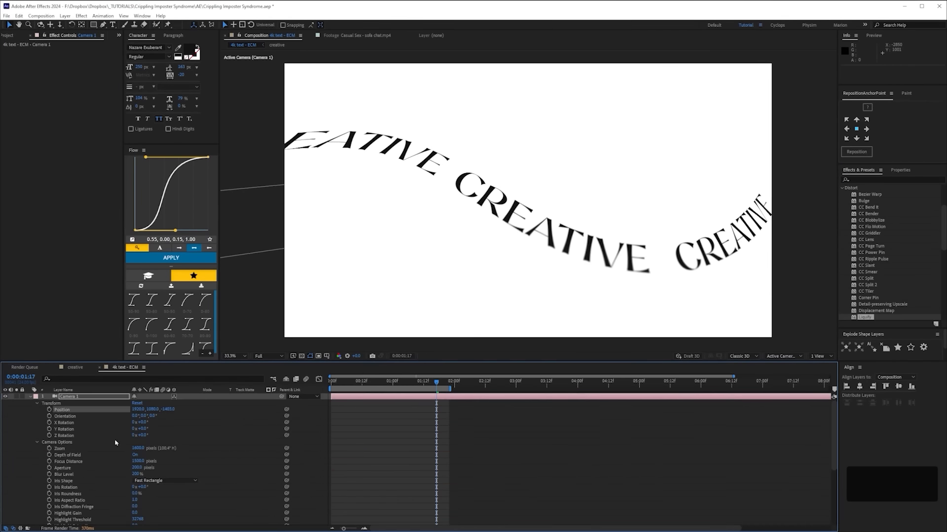
text(14)
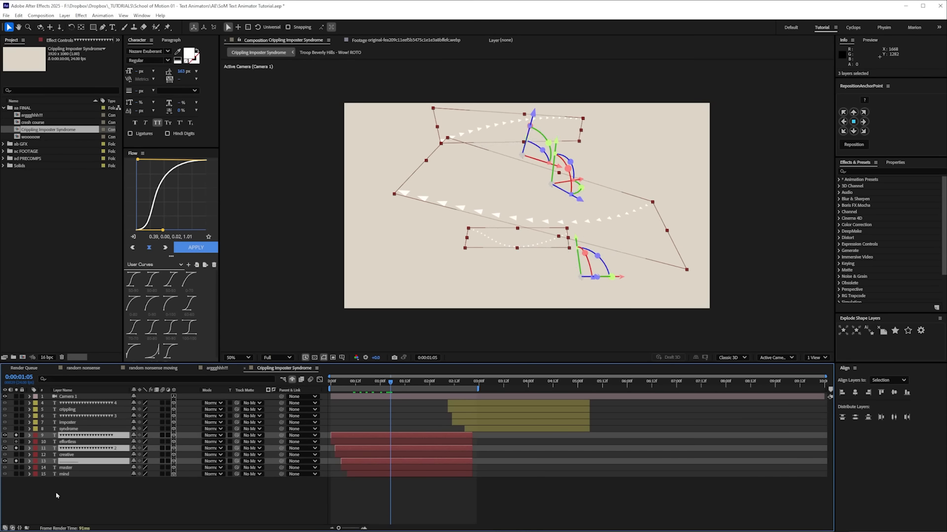
click(105, 504)
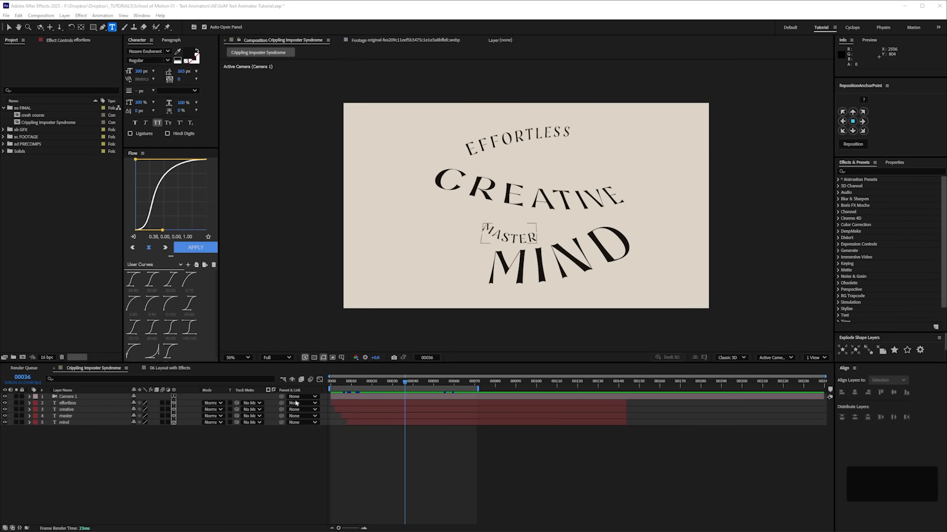
Step: Duplicate the effortless text layer and solo the copy
key(ctrl+Up)
key(ctrl+Up)
key(ctrl+Up)
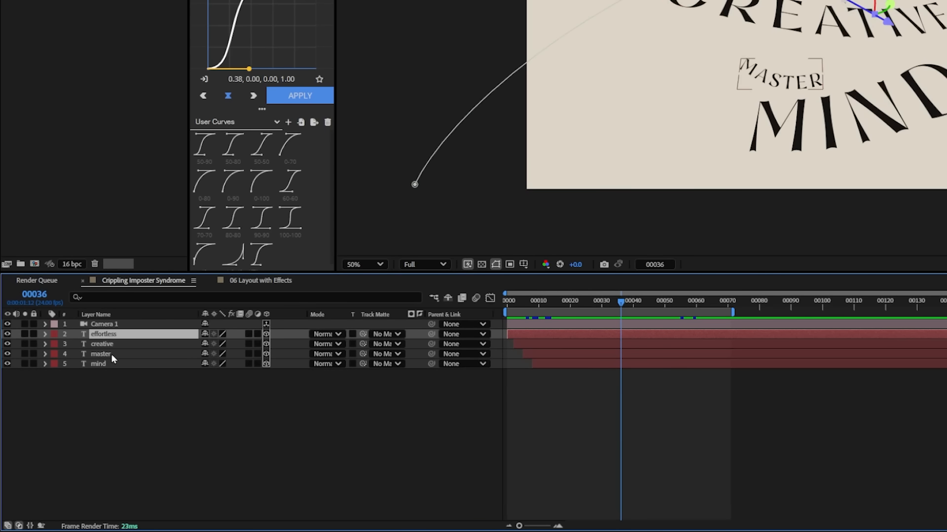
key(ctrl+d)
click(25, 334)
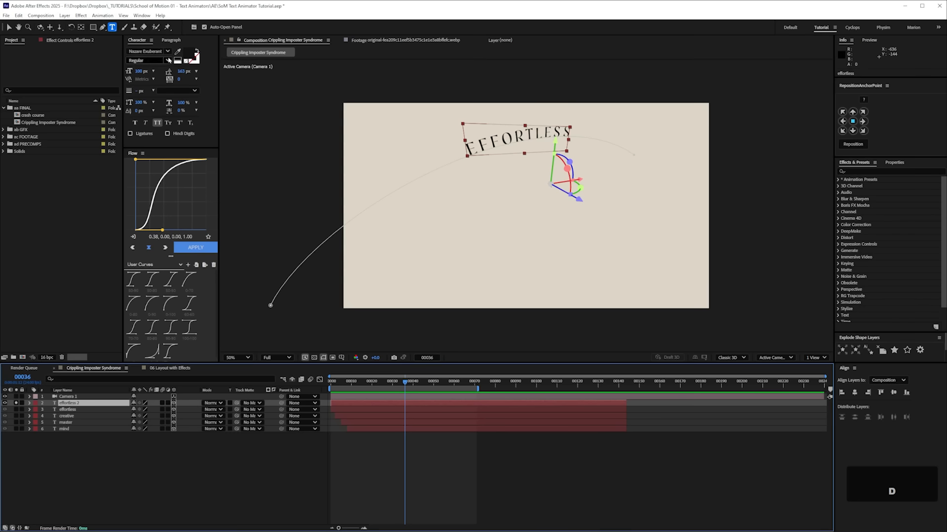
Step: Set the duplicated effortless layer's font to Arial Bold
click(153, 51)
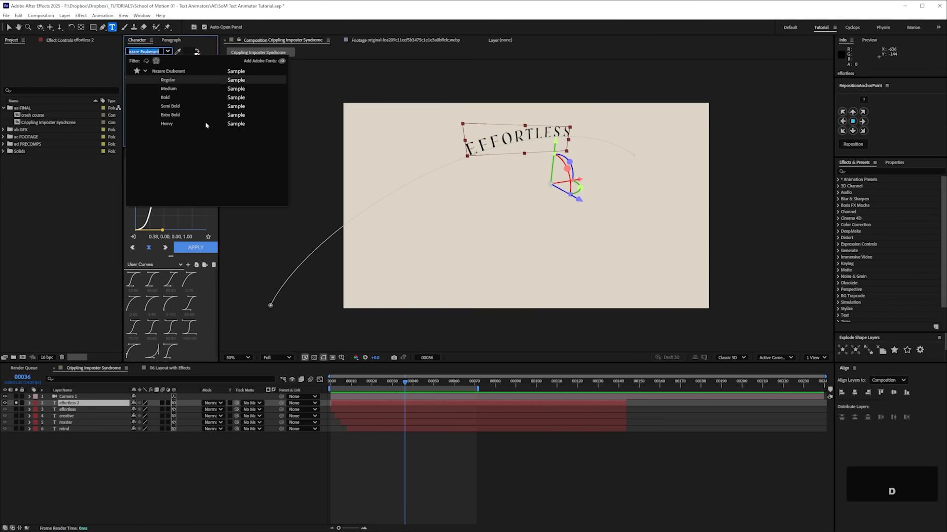
text(arial)
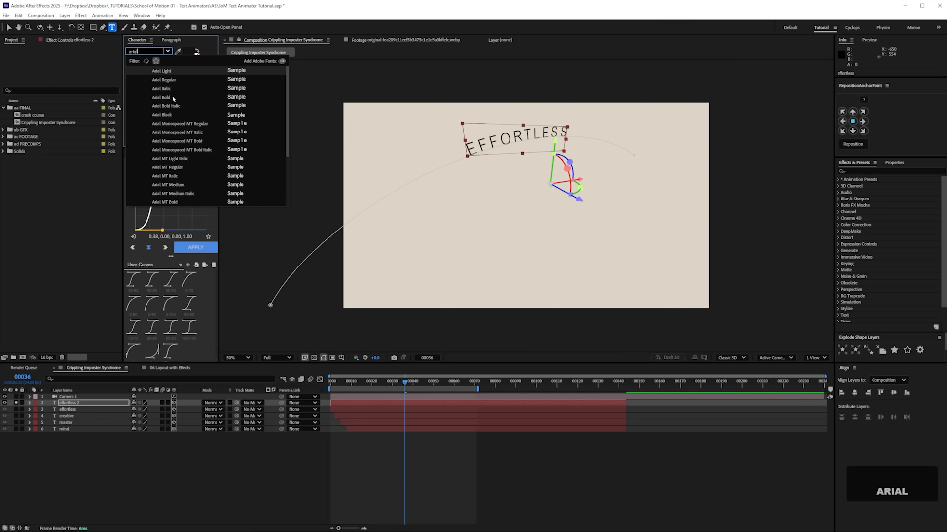
click(172, 98)
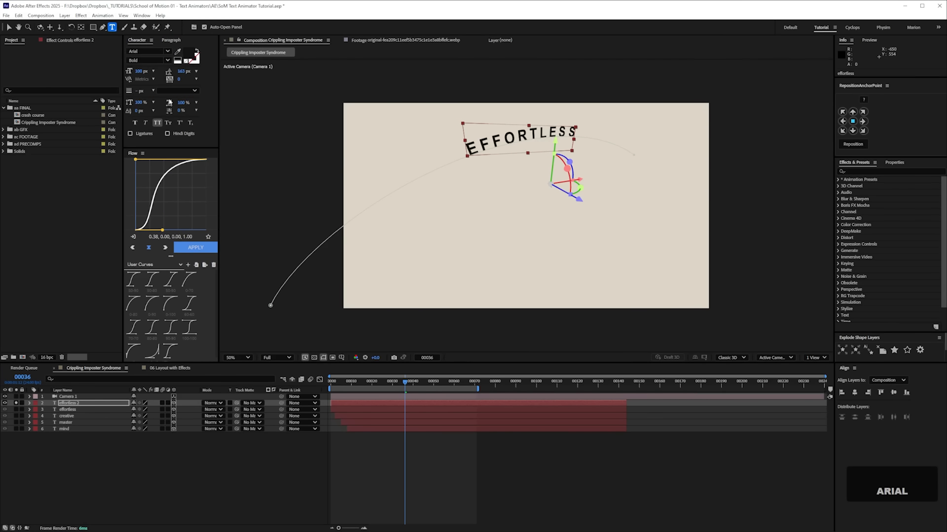
Step: Replace the duplicated layer's text with a long row of ▼ symbols, multiplying the symbol by copying and pasting
double_click(82, 403)
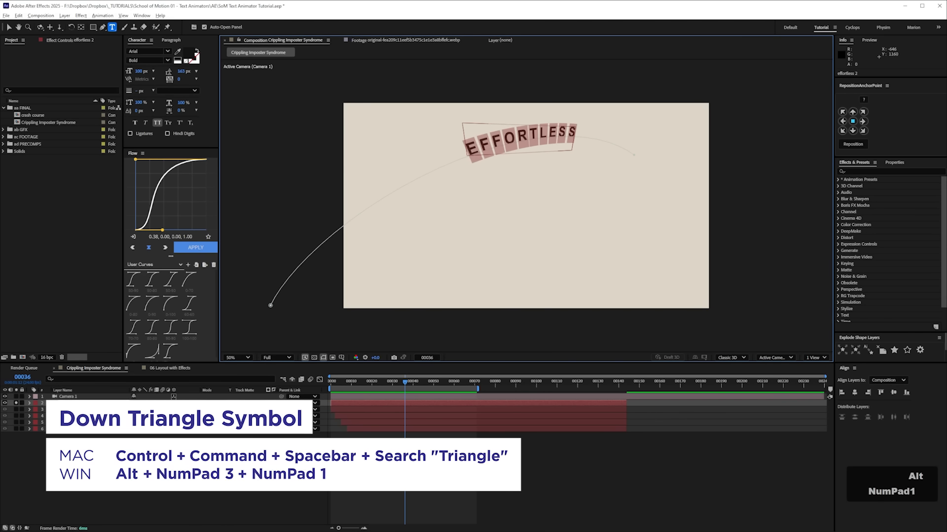
text(▼)
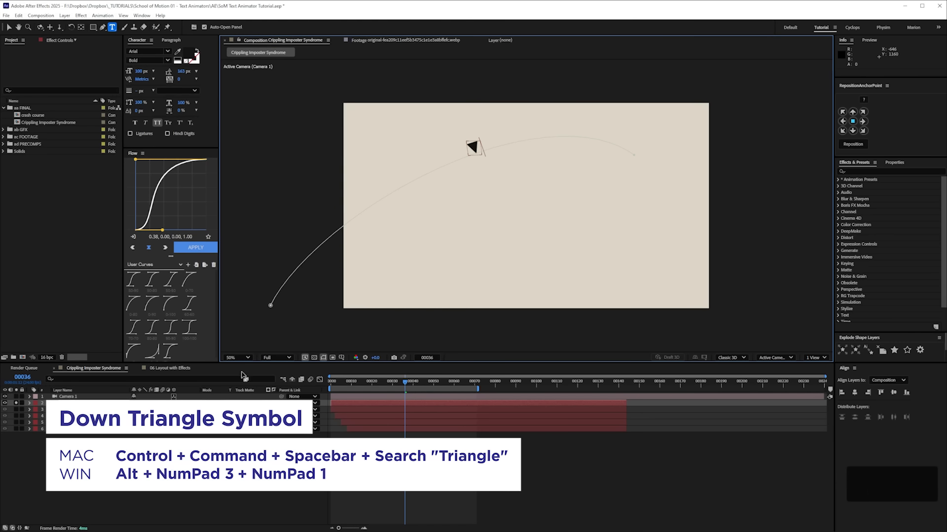
key(ctrl+a)
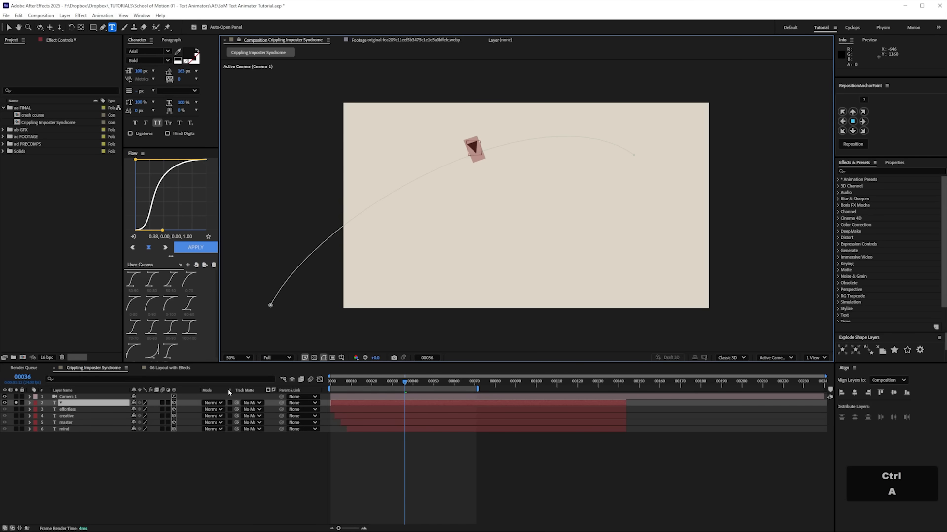
key(ctrl+v)
key(ctrl+v)
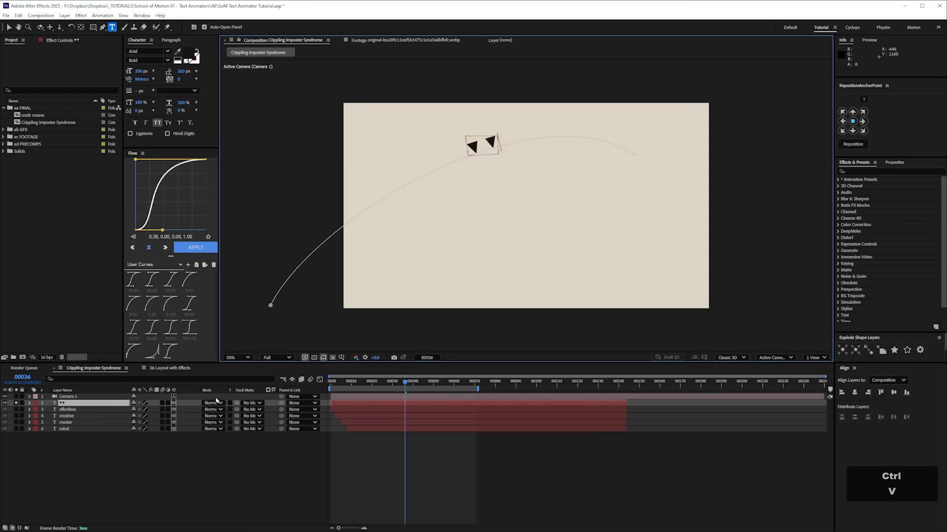
text(▼)
key(ctrl+v)
key(ctrl+v)
key(ctrl+a)
key(ctrl+c)
key(ctrl+v)
key(ctrl+v)
key(ctrl+v)
key(ctrl+v)
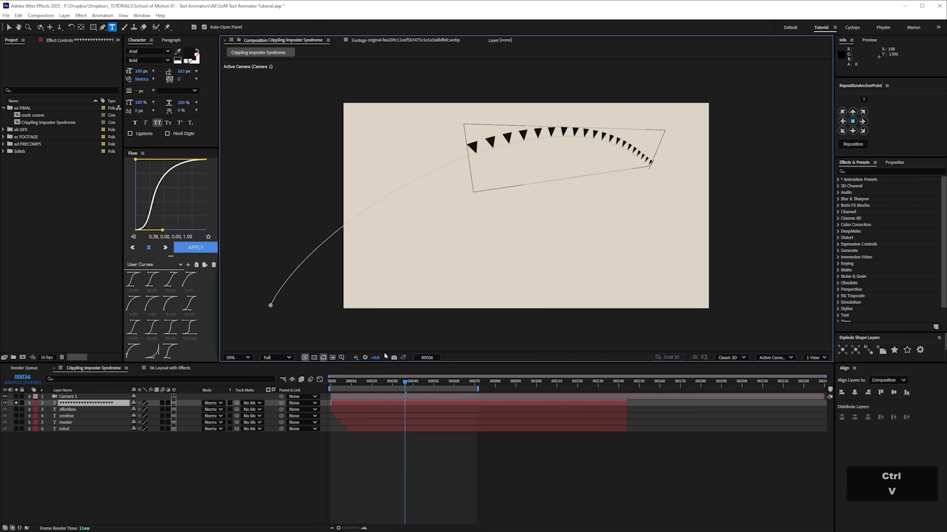
Step: At frame 14, add a Rotation text animator to the triangle layer and name it rotate
click(84, 405)
drag(405, 382, 378, 386)
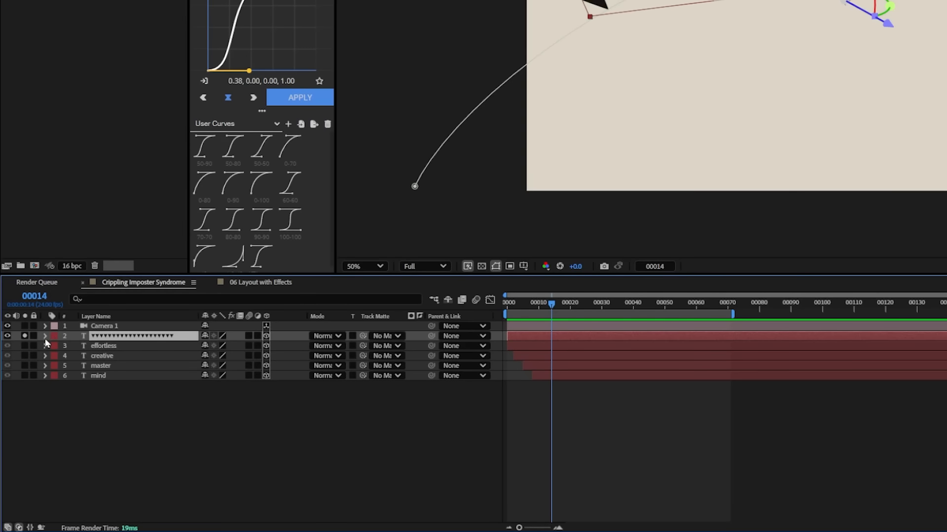
click(30, 403)
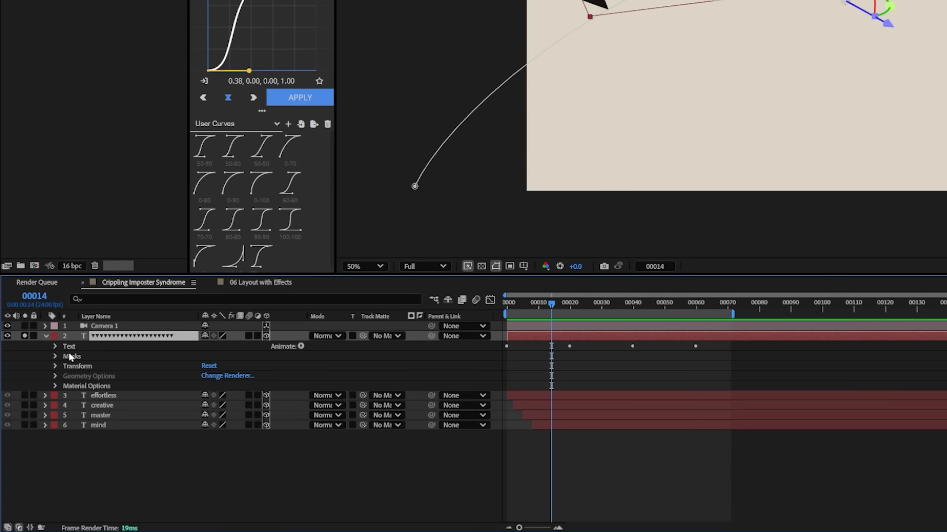
click(302, 346)
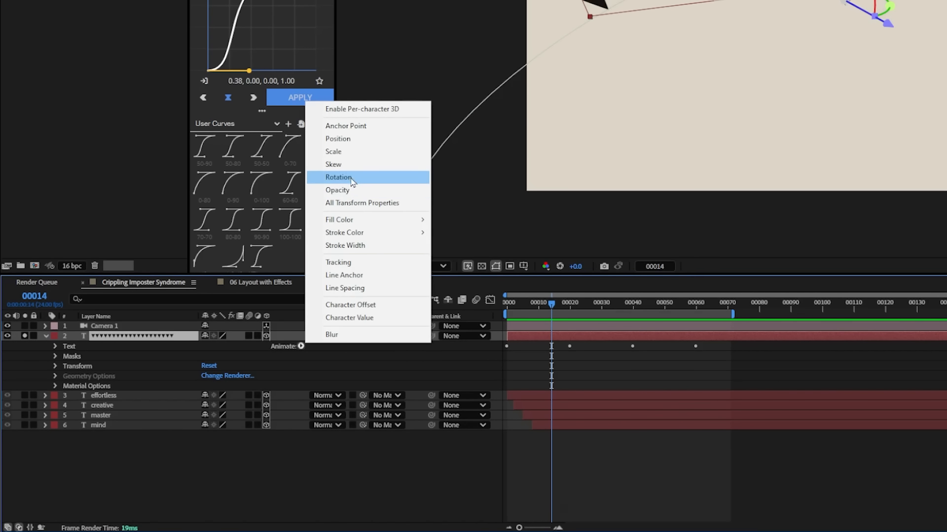
click(365, 174)
drag(88, 426, 81, 384)
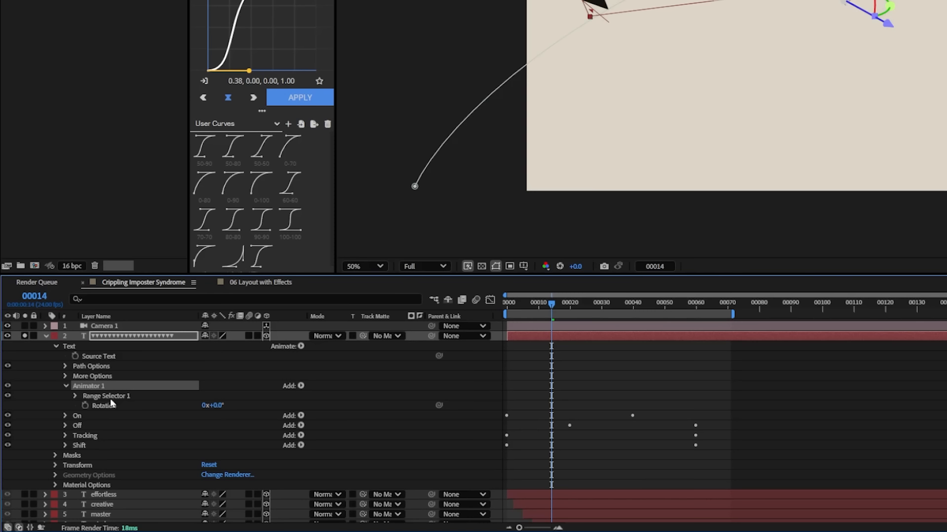
key(Return)
text(rot)
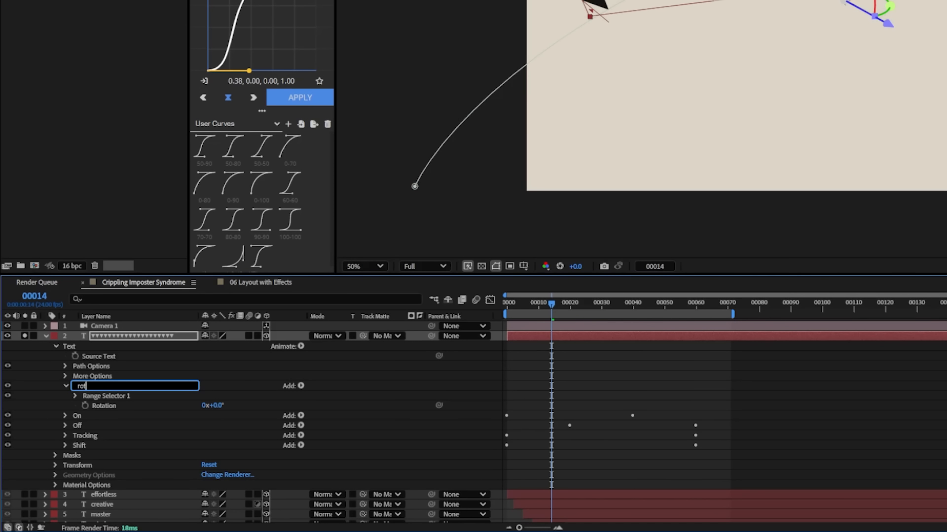
text(ate)
key(Return)
Step: Set the rotate animator's Rotation to -90° and collapse the animator
click(212, 406)
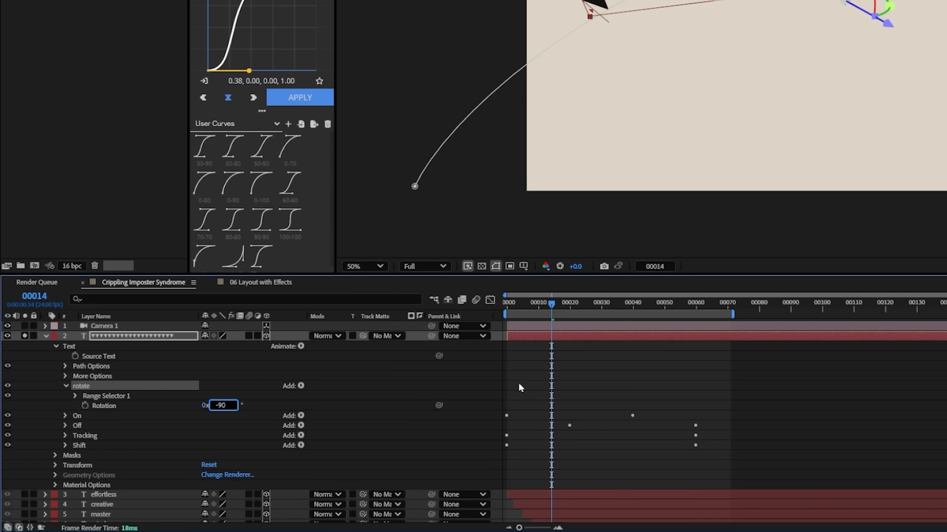
key(Return)
click(64, 386)
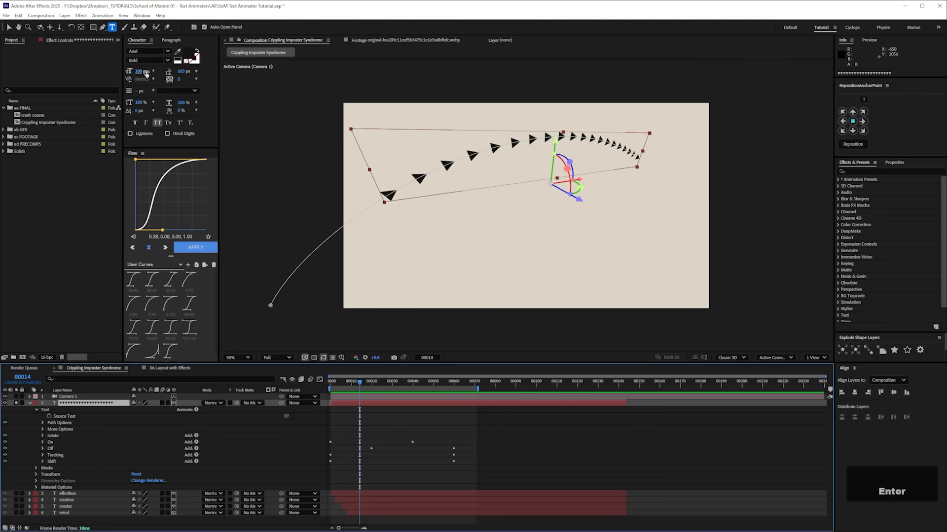
Step: Set the triangle layer's font size to 30 px and collapse its properties
click(142, 71)
text(30)
key(Return)
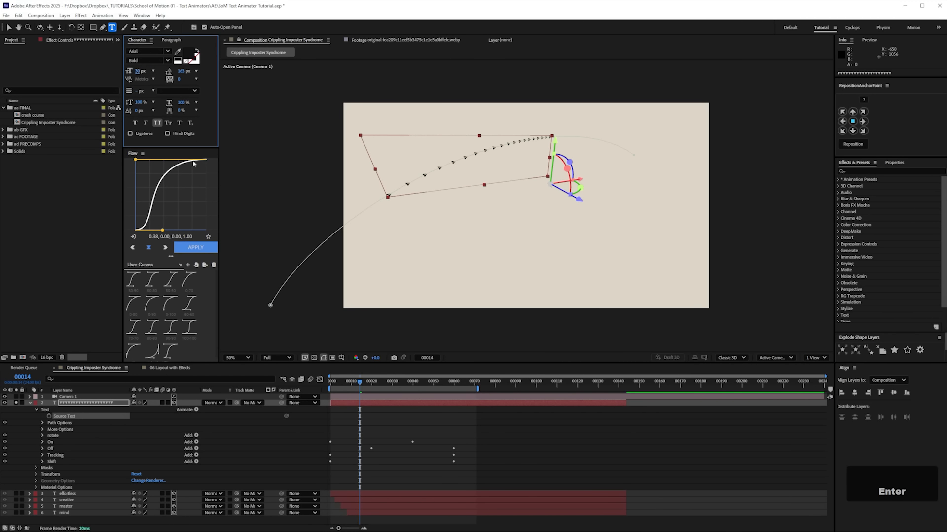
click(80, 404)
click(29, 403)
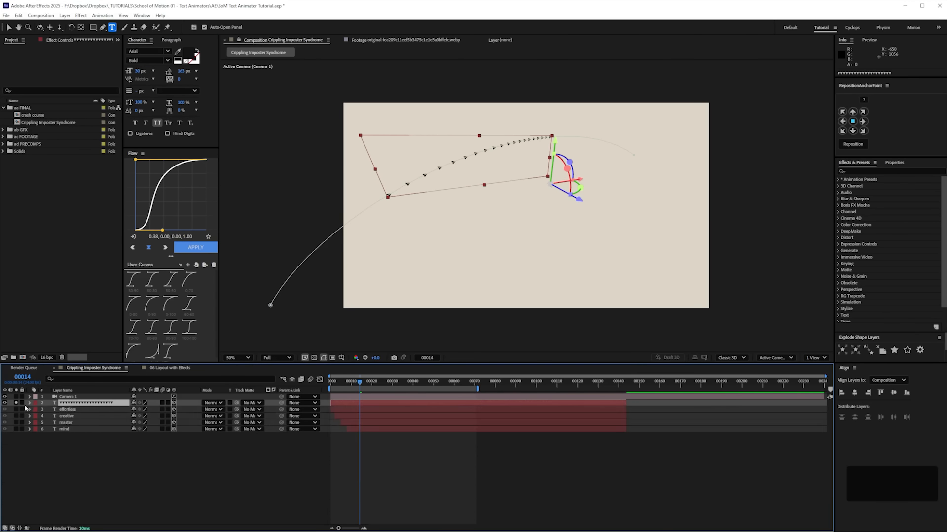
Step: Solo the effortless layer as well and raise the triangles above the word with a 130 px baseline shift
click(69, 410)
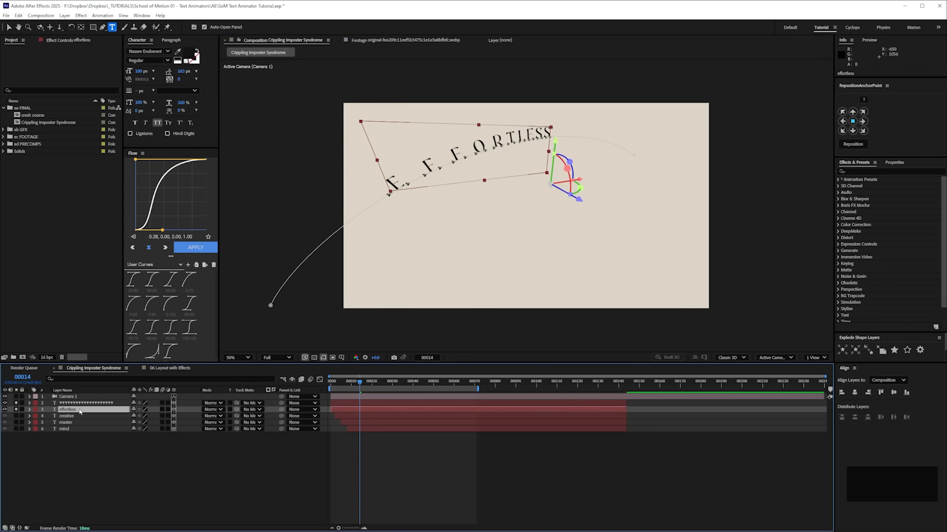
click(81, 404)
drag(136, 111, 138, 110)
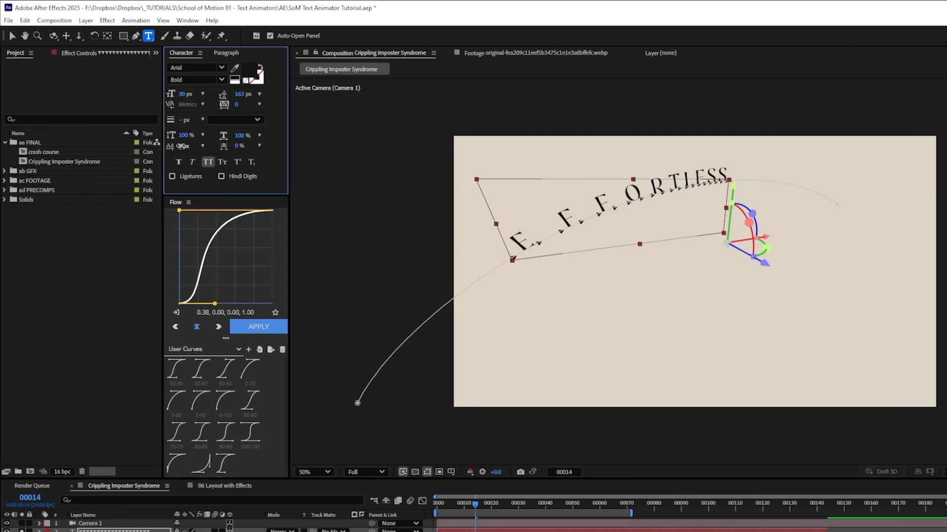
drag(181, 146, 259, 148)
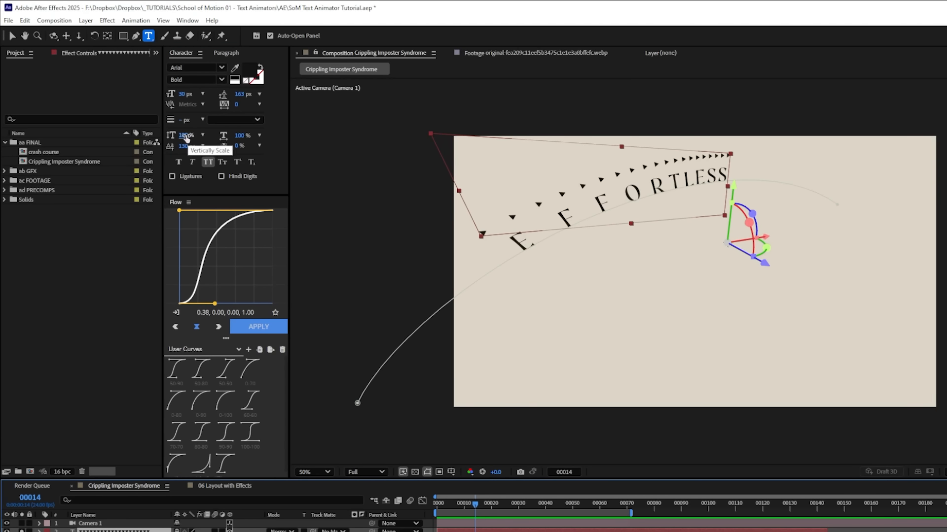
Step: Scale the triangle characters to 150% vertically and 110% horizontally, and widen their tracking
drag(188, 138, 220, 142)
click(185, 137)
key(Return)
click(241, 136)
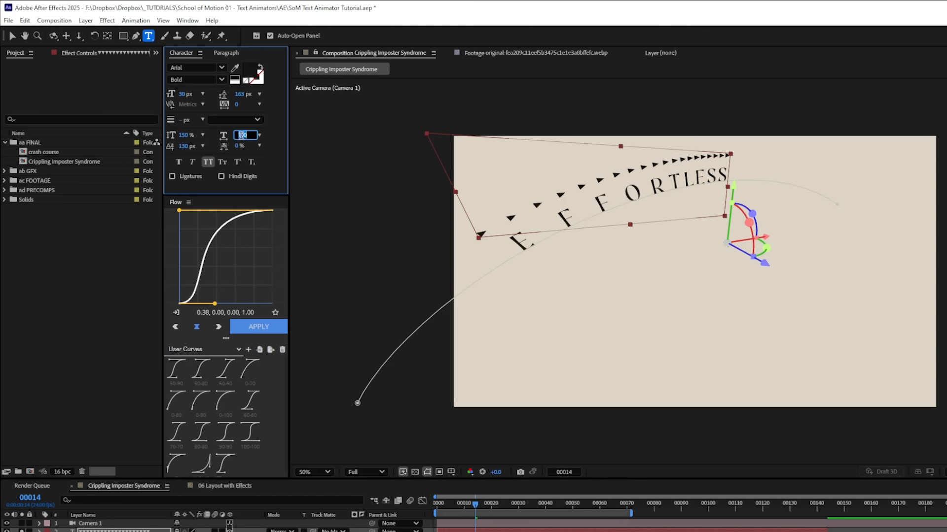
key(shift+Up)
key(Return)
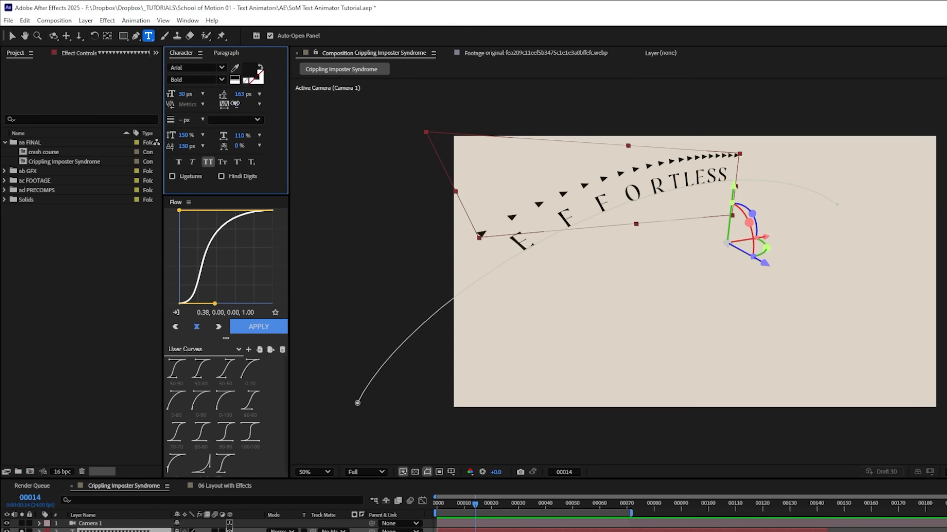
Step: Preview the triangles moving with the word EFFORTLESS and change the triangle layer's fill color to white
key(KP_0)
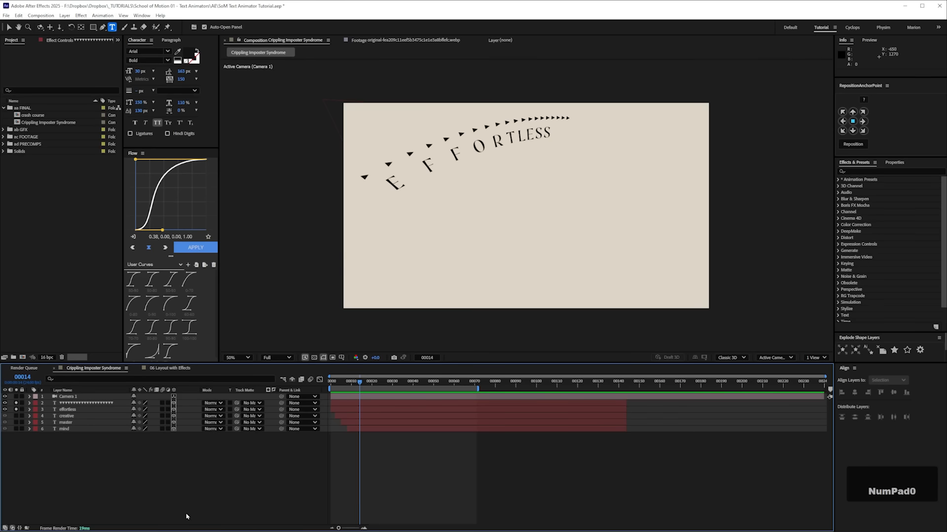
key(KP_0)
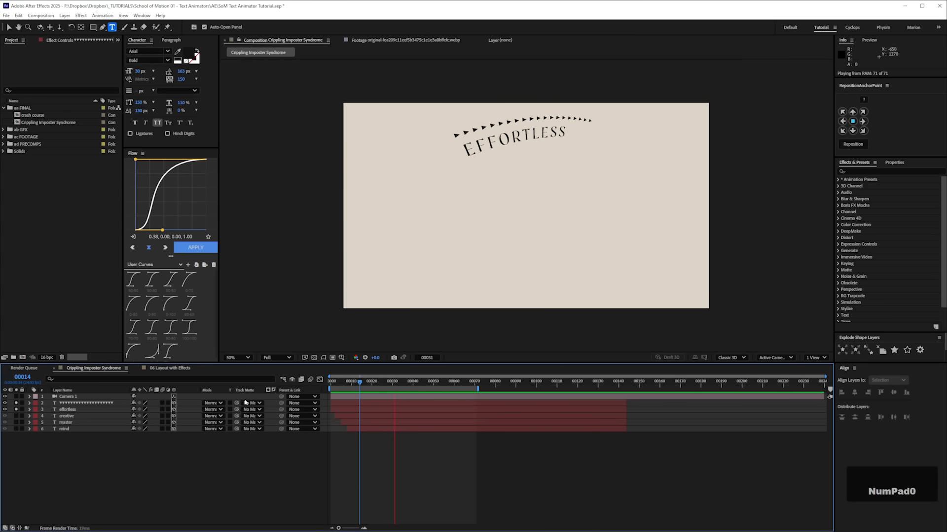
click(115, 403)
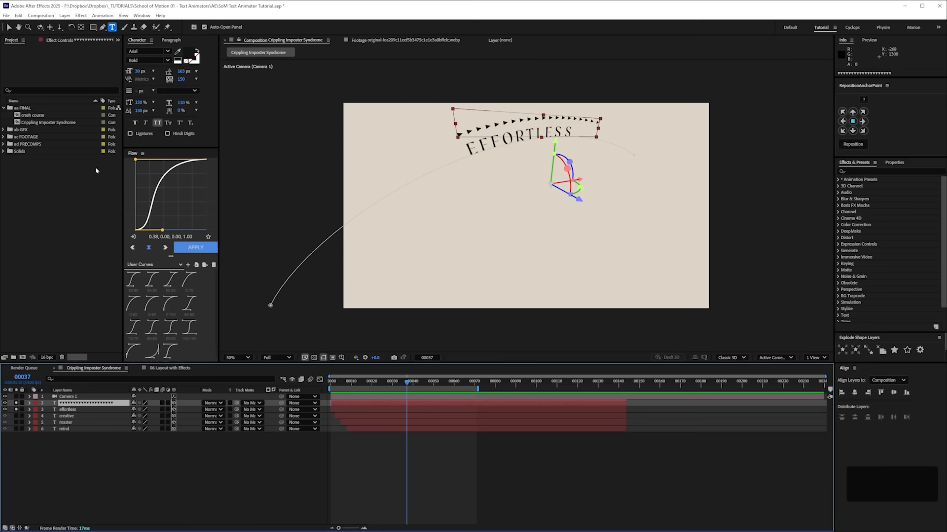
click(178, 60)
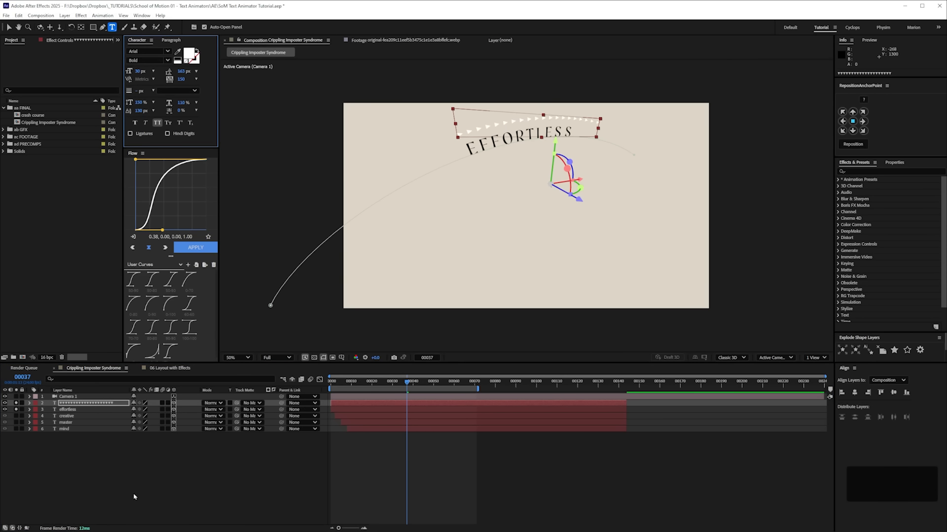
Step: Reduce the triangle layer's path First Margin to about 1300 and preview the shifted row
click(106, 404)
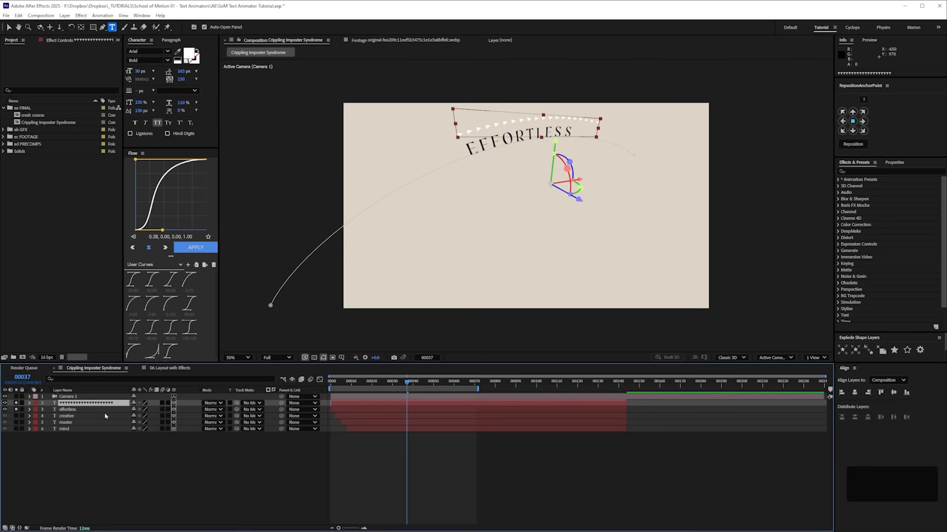
key(u)
key(u)
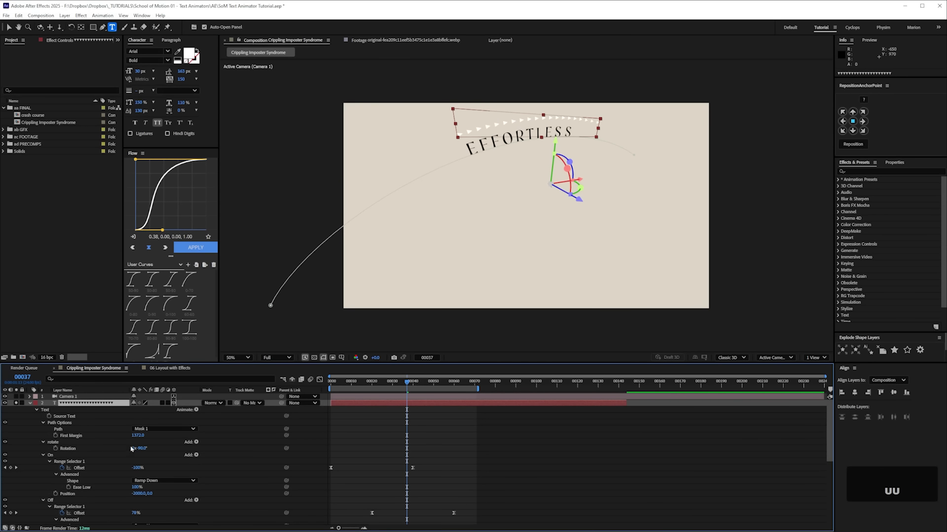
drag(138, 436, 116, 440)
key(space)
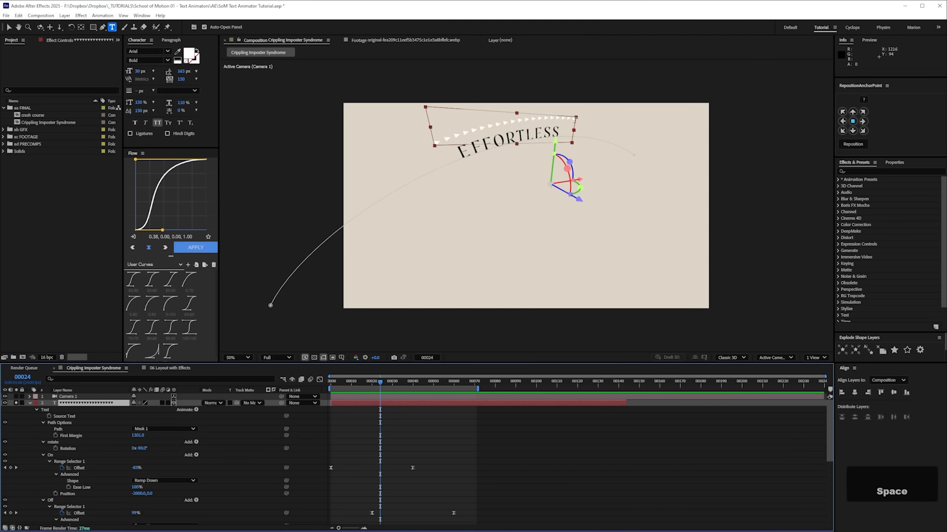
Step: Collapse the path options and existing animator groups inside the triangle text layer
click(30, 403)
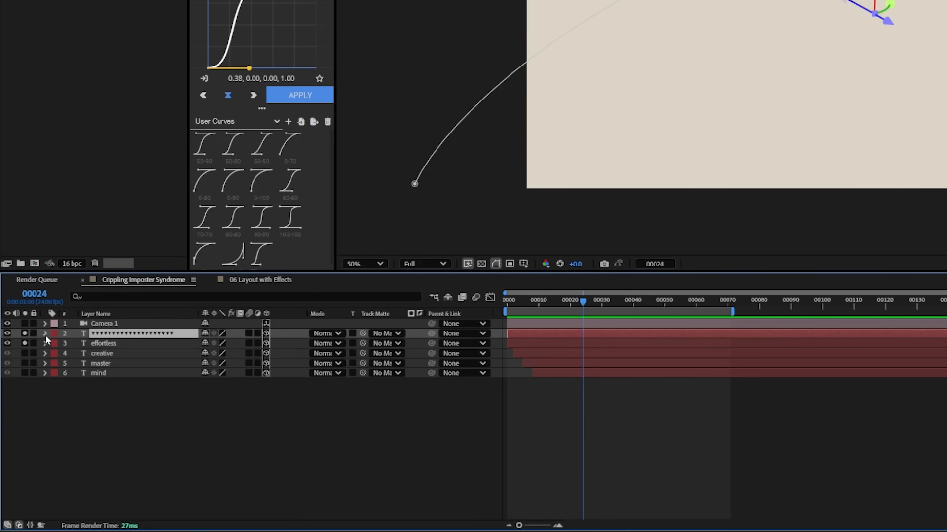
click(45, 334)
click(64, 365)
click(65, 384)
click(66, 394)
click(66, 403)
click(64, 413)
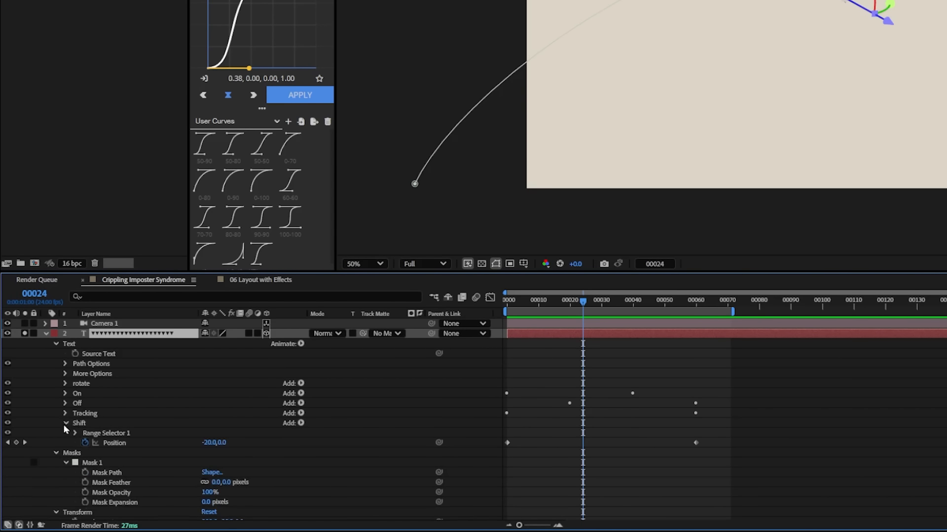
click(65, 423)
Step: Add a Scale animator to the triangle layer, name it Scale, and set its scale to 60%
click(301, 344)
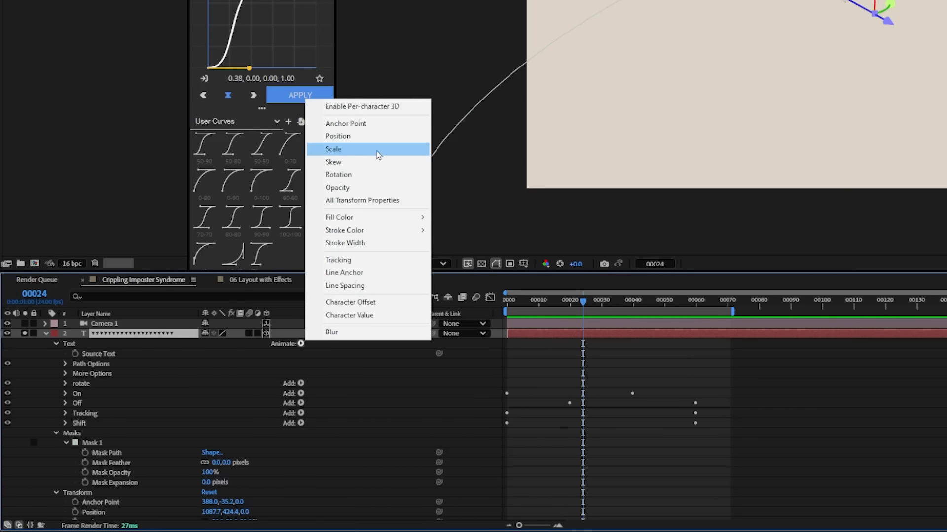
click(361, 151)
click(88, 433)
key(Return)
text(Scale)
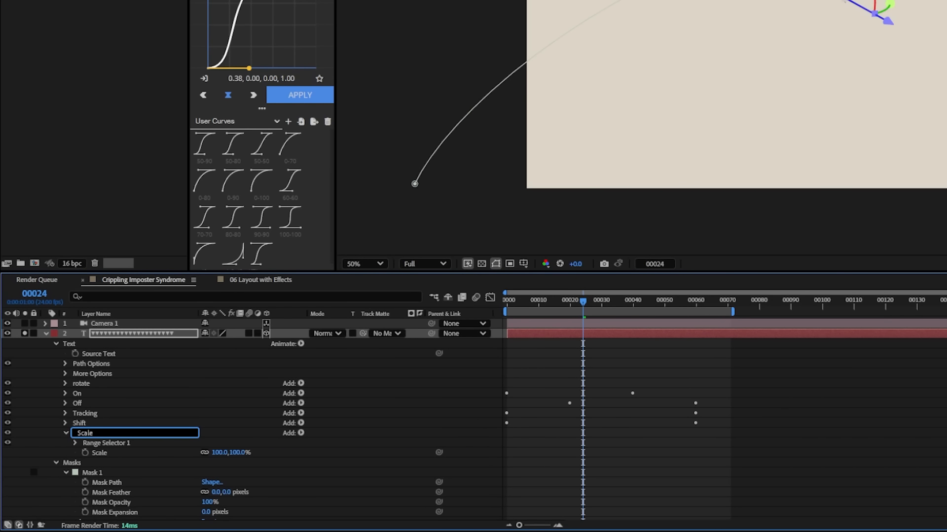
key(Return)
click(217, 452)
text(60)
key(Return)
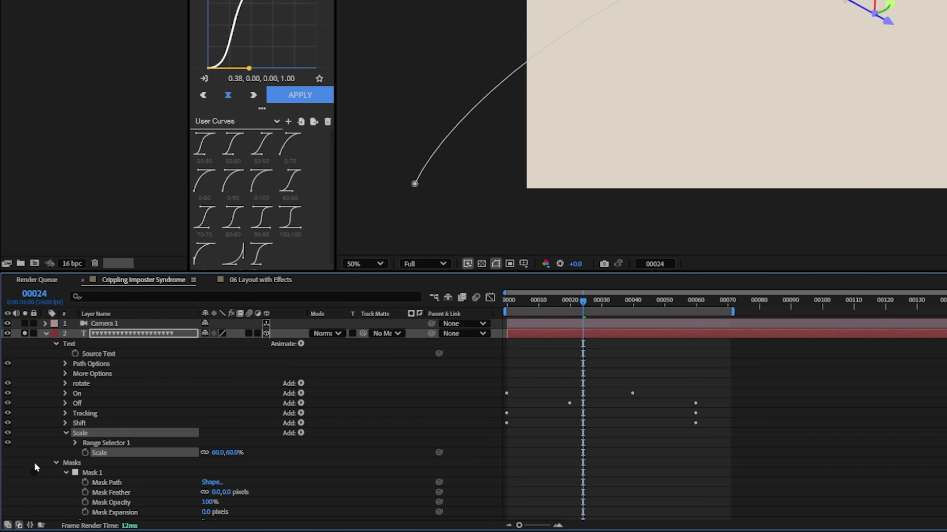
Step: Set the Scale animator's range selector shape to Ramp Up and preview the tapered triangle row
click(74, 443)
click(127, 464)
click(87, 482)
scroll(197, 473, down, 2)
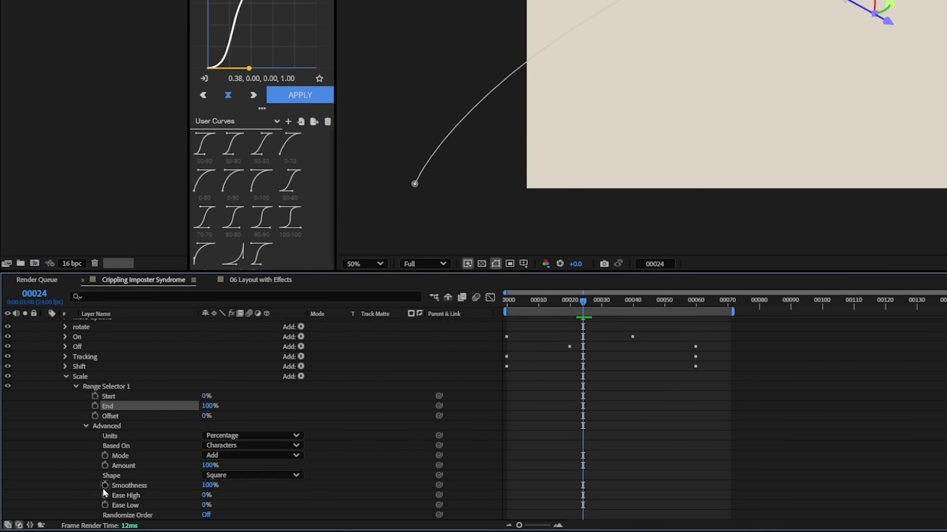
click(254, 476)
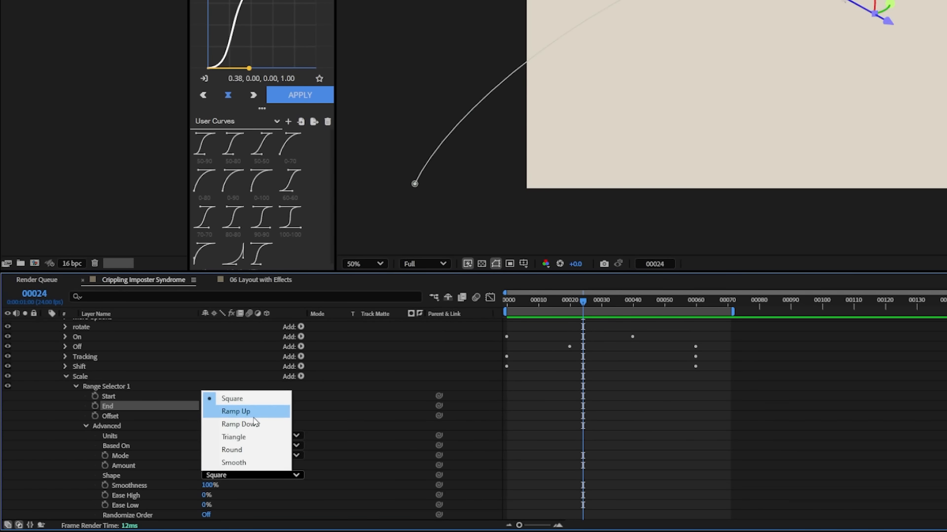
click(271, 413)
key(KP_0)
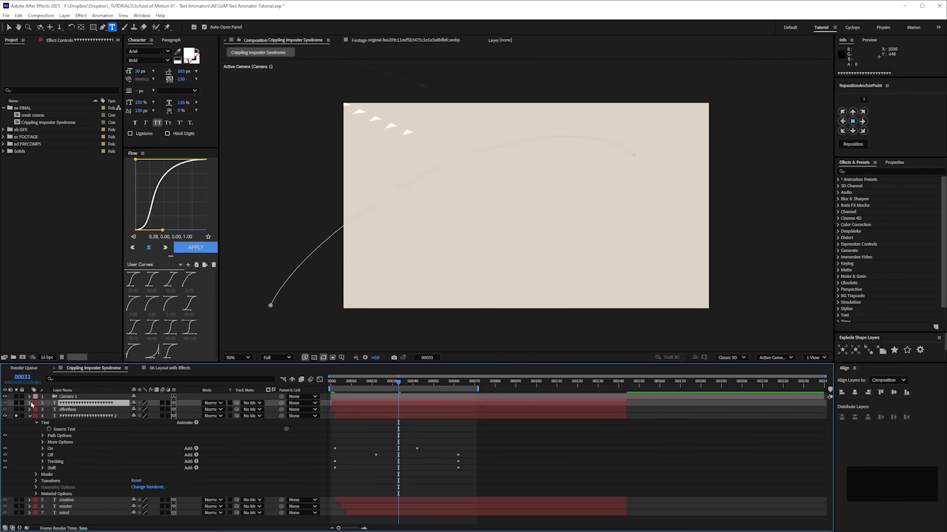
Step: Place the duplicated triangle row below the word CREATIVE and preview the two together
key(KP_0)
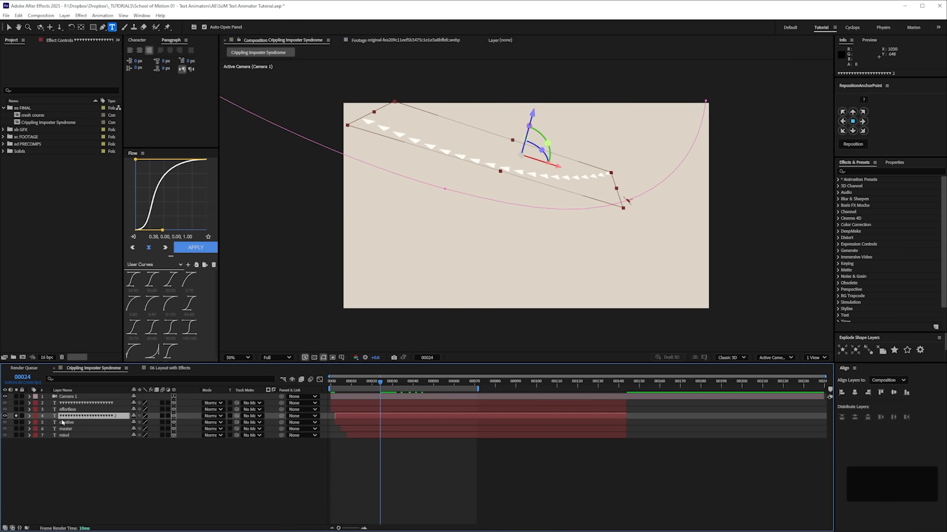
key(ctrl+z)
key(ctrl+z)
key(ctrl+z)
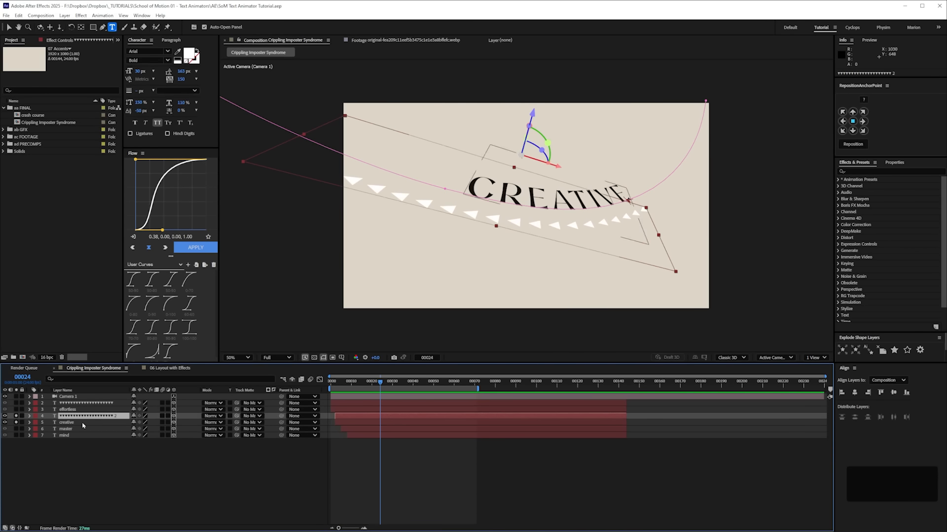
key(KP_0)
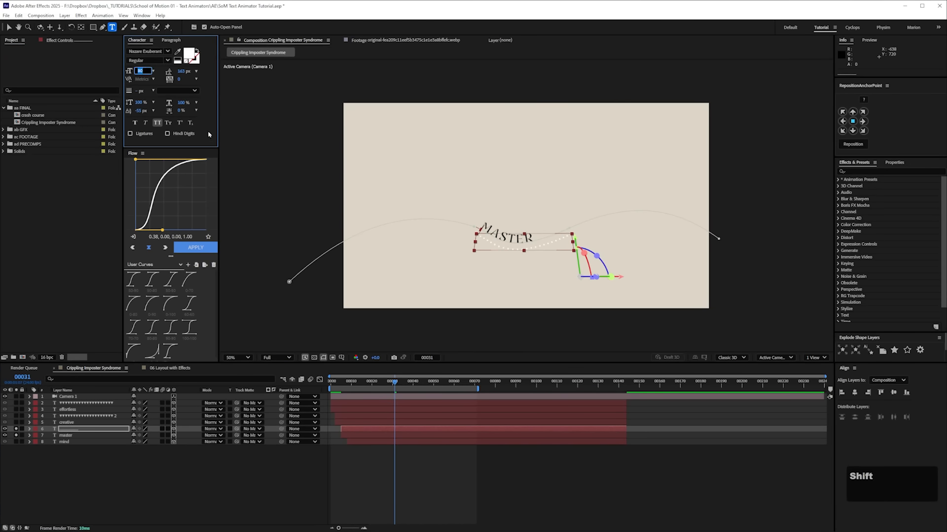
Step: Preview the stretched word shooting out of the woman's mouth in the wow composition
key(u)
key(u)
key(space)
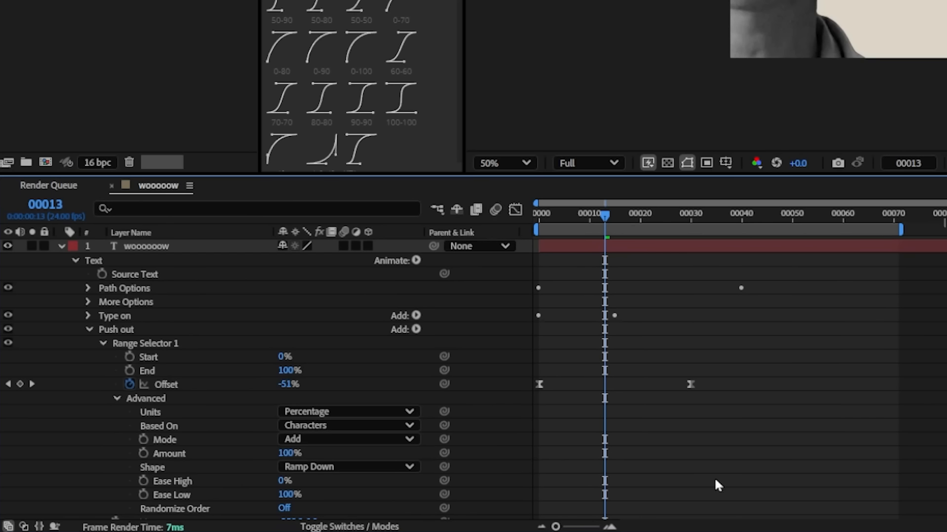
key(space)
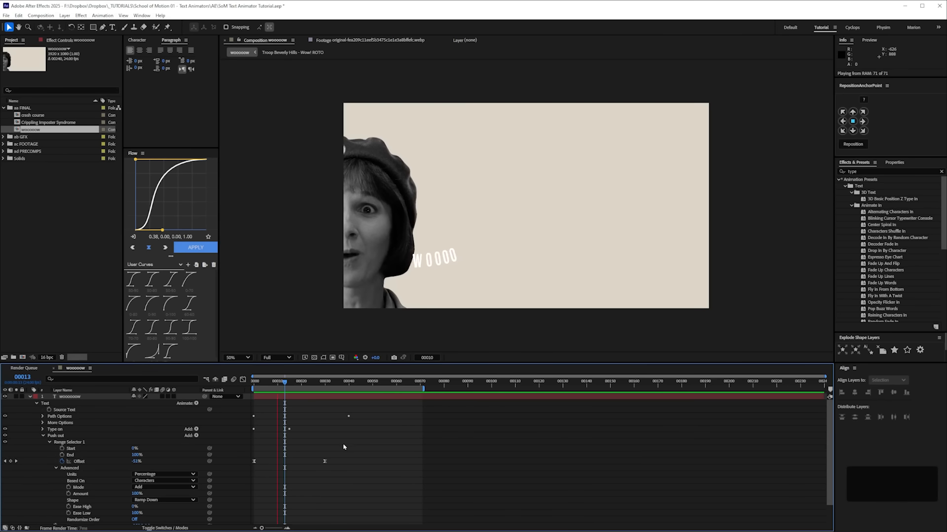
Step: Set the word's Scale animator to 200% and reshape the easing of the Off animator's Offset curve
text(200)
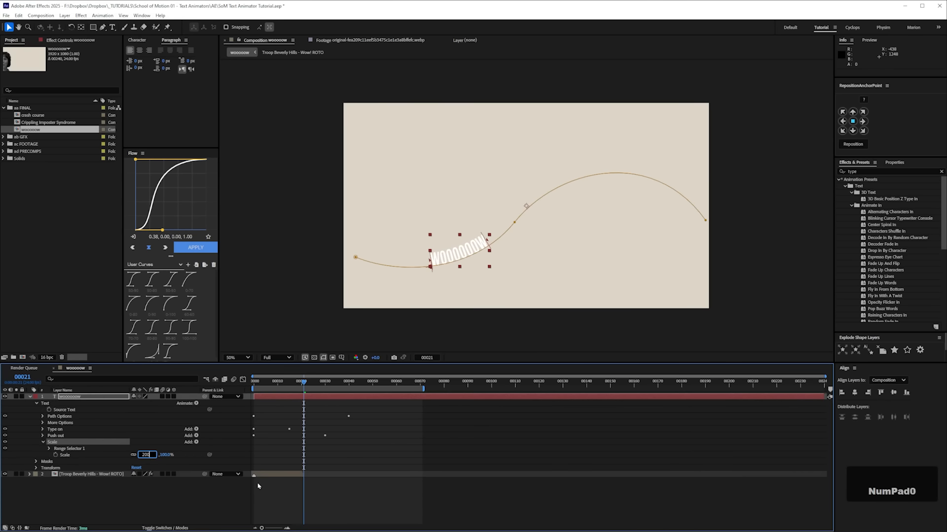
key(Return)
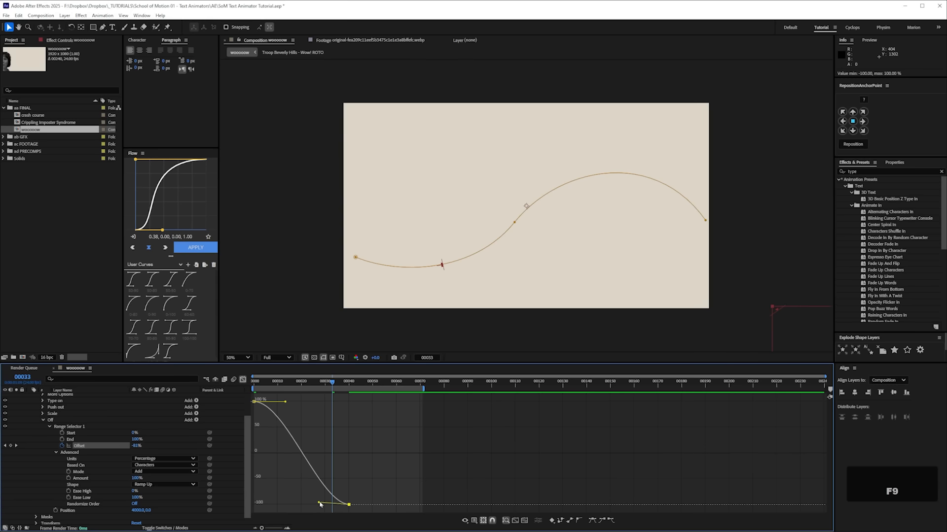
drag(321, 503, 345, 469)
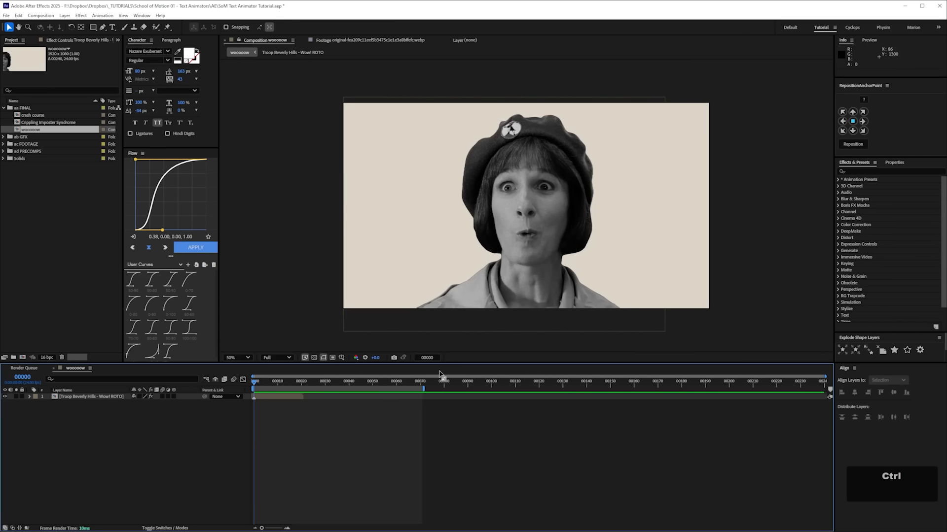
Step: Create a new text layer reading "woooooow" above the cut-out footage of the woman
key(ctrl+z)
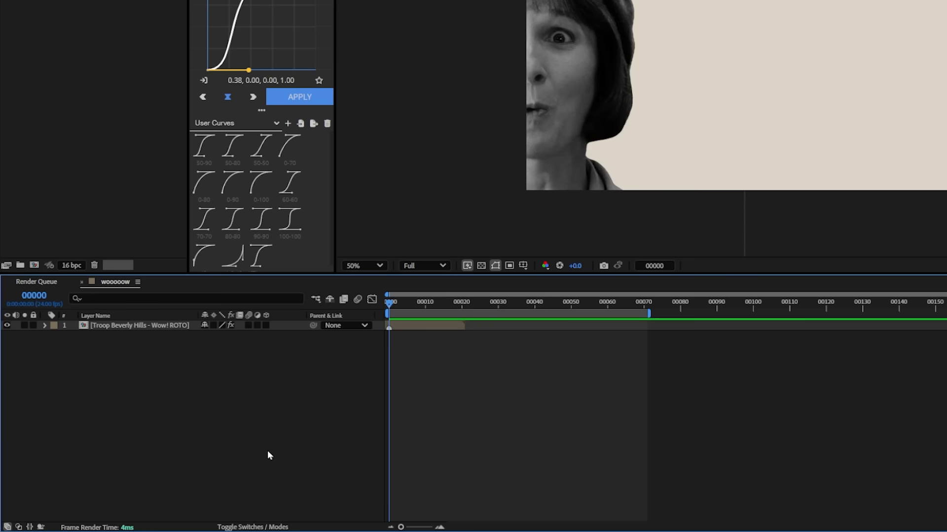
key(ctrl+alt+shift+t)
text(wooooo)
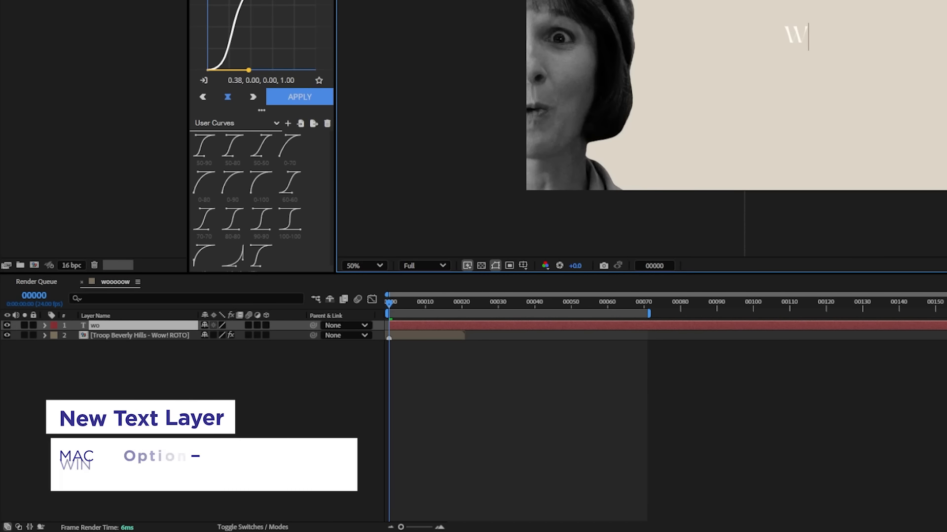
text(o)
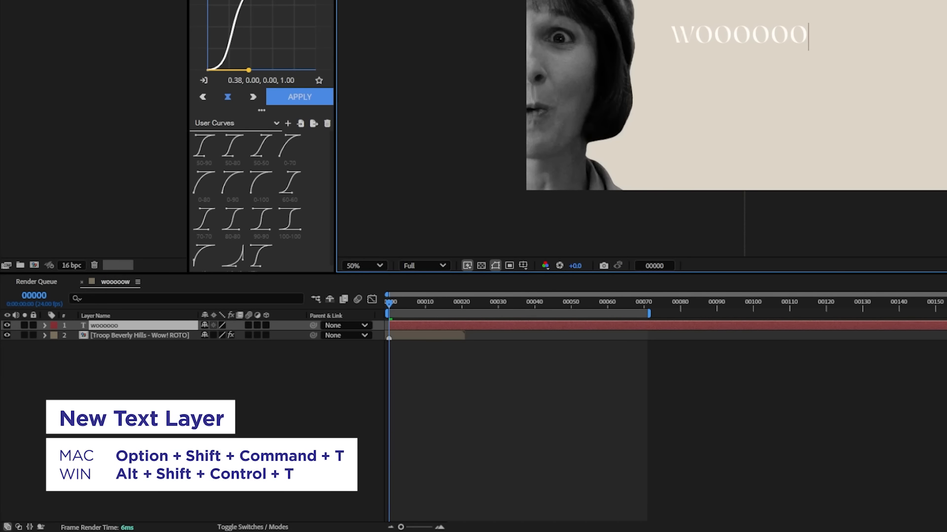
text(w)
key(Escape)
Step: Change the font of the woooooow text to Cheap Pine Sans
click(149, 51)
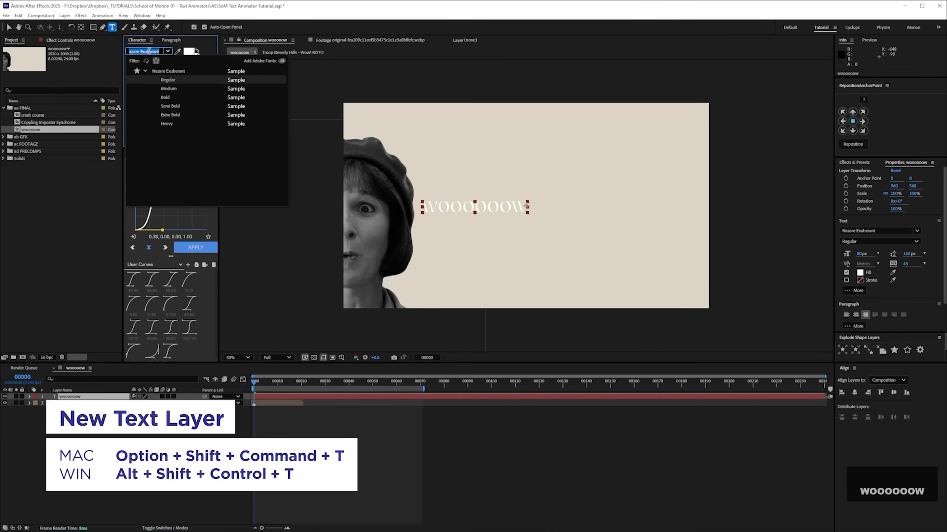
text(chea)
key(Return)
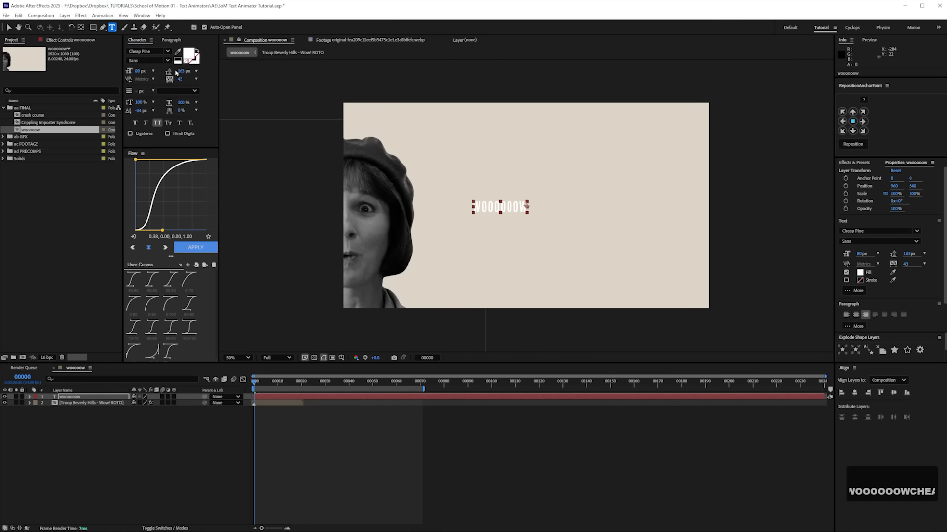
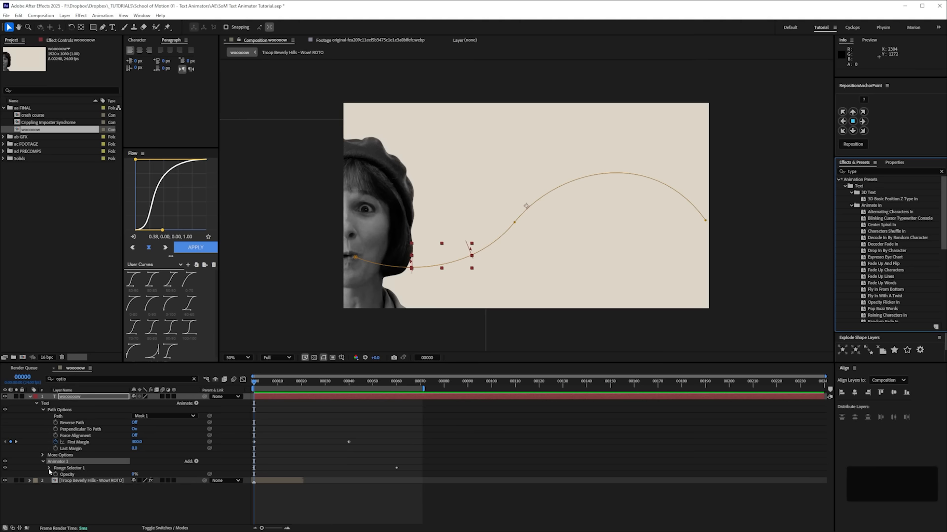
Step: Show the text layer's keyframes and move the range selector's last Start keyframe to frame 15
click(287, 399)
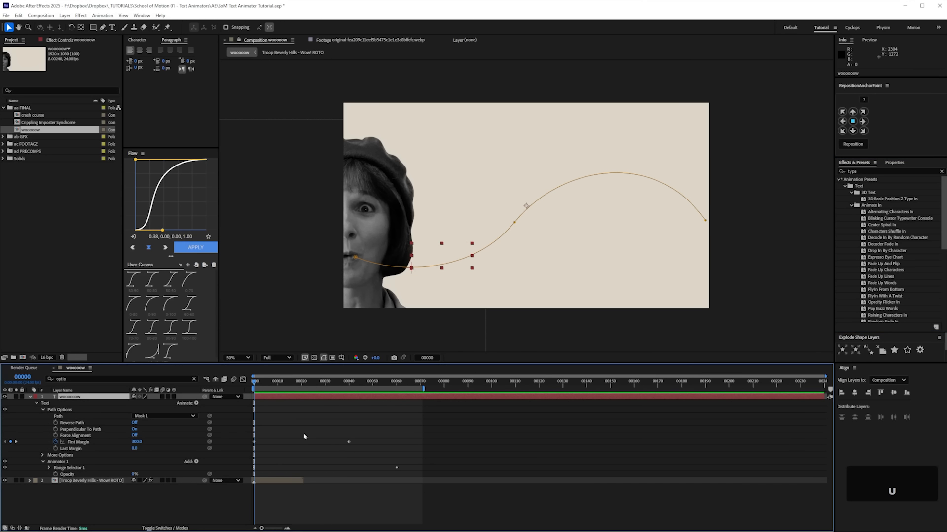
key(u)
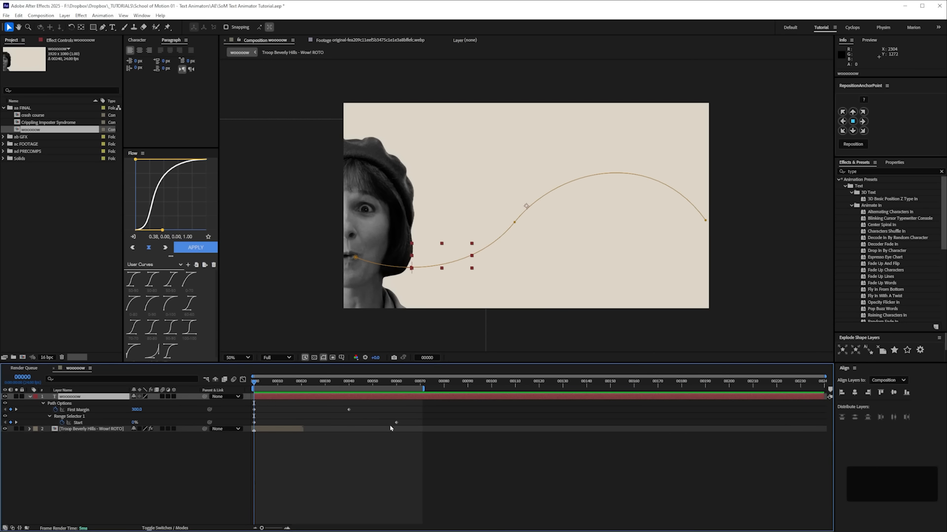
drag(395, 425, 287, 423)
shift+click(287, 383)
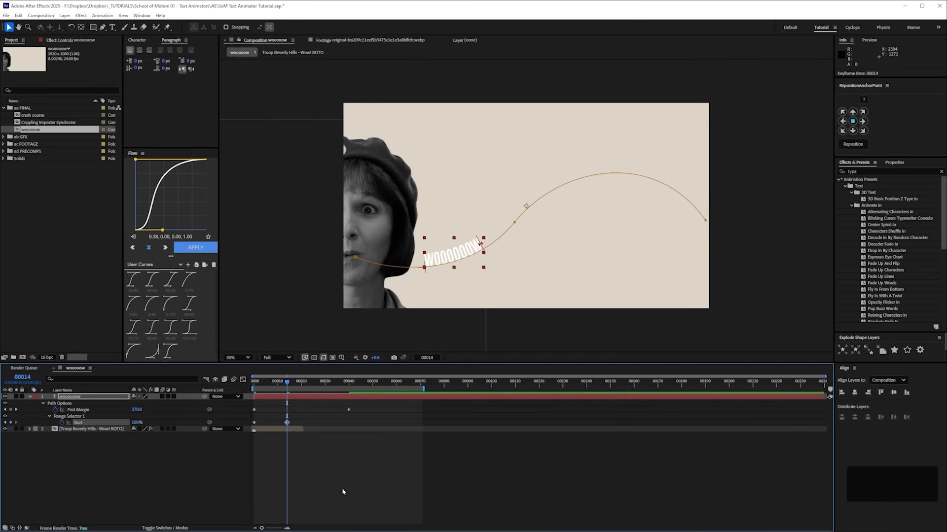
key(alt+Right)
mouse_move(287, 383)
mouse_down()
mouse_move(258, 386)
mouse_move(289, 399)
mouse_up()
Step: Rename the woooooow layer's opacity animator to "Type on" and save the project
click(173, 448)
click(29, 397)
triple_click(30, 398)
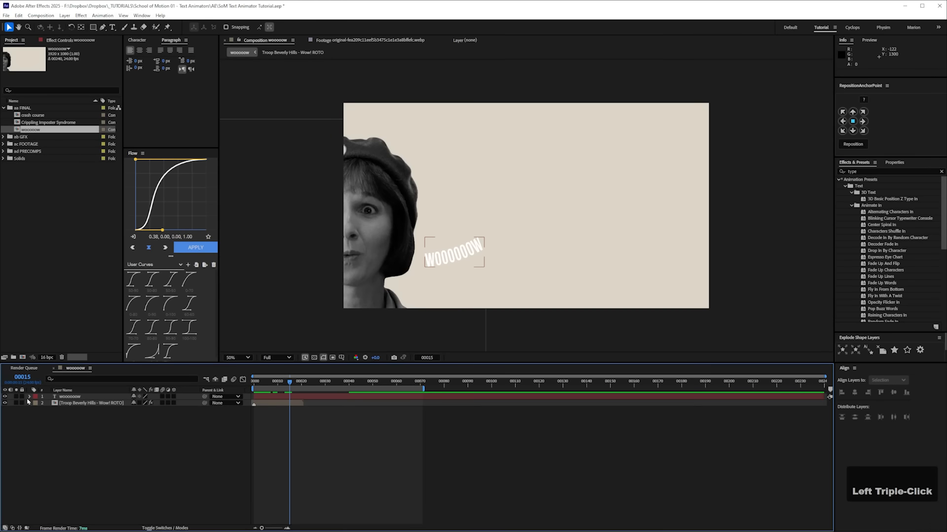
click(42, 430)
key(Return)
text(Type on)
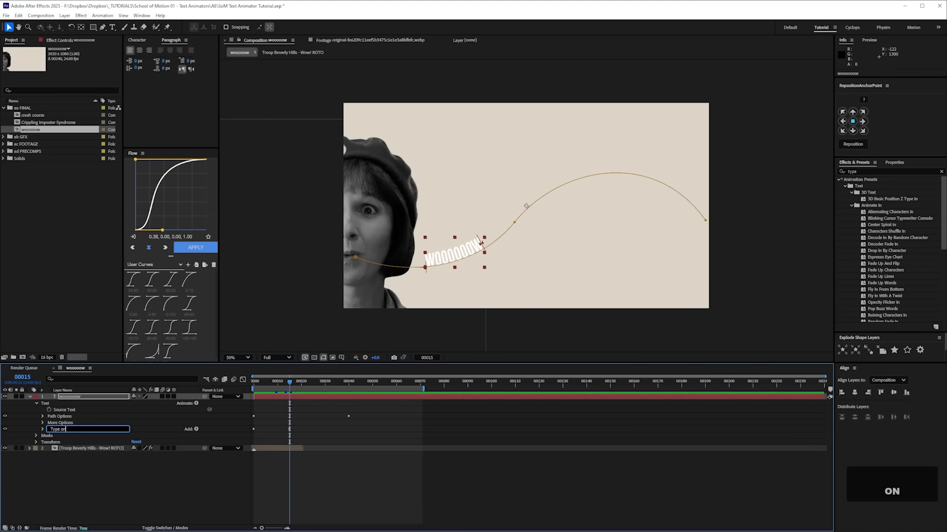
key(Return)
key(ctrl+s)
Step: Move the playhead to frame 19 and add a Position animator to the woooooow text layer
mouse_move(293, 384)
mouse_down()
mouse_move(264, 389)
mouse_move(297, 392)
mouse_move(255, 397)
mouse_move(299, 395)
mouse_up()
click(42, 429)
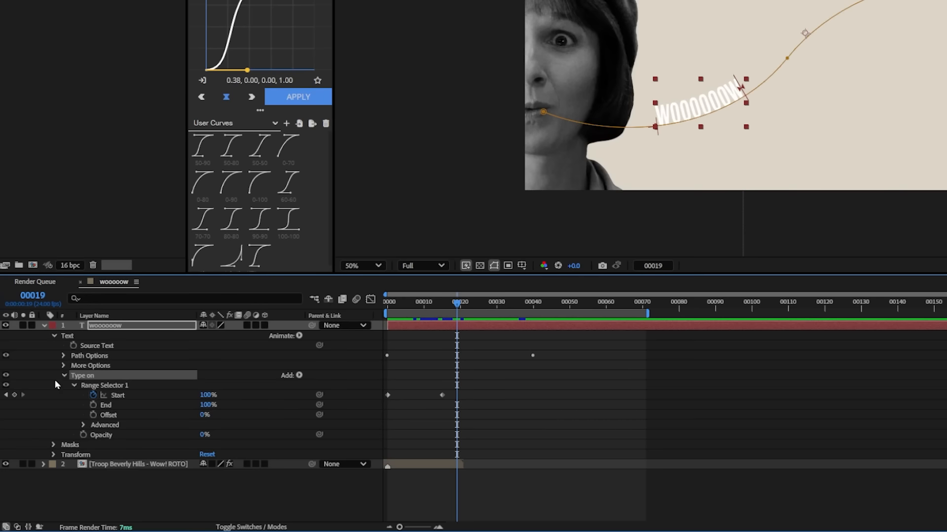
click(64, 375)
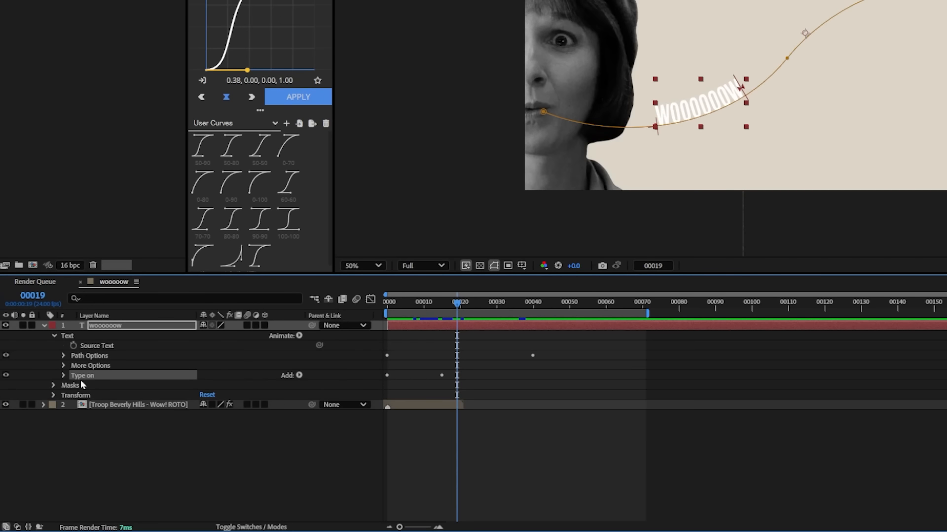
click(150, 460)
click(109, 328)
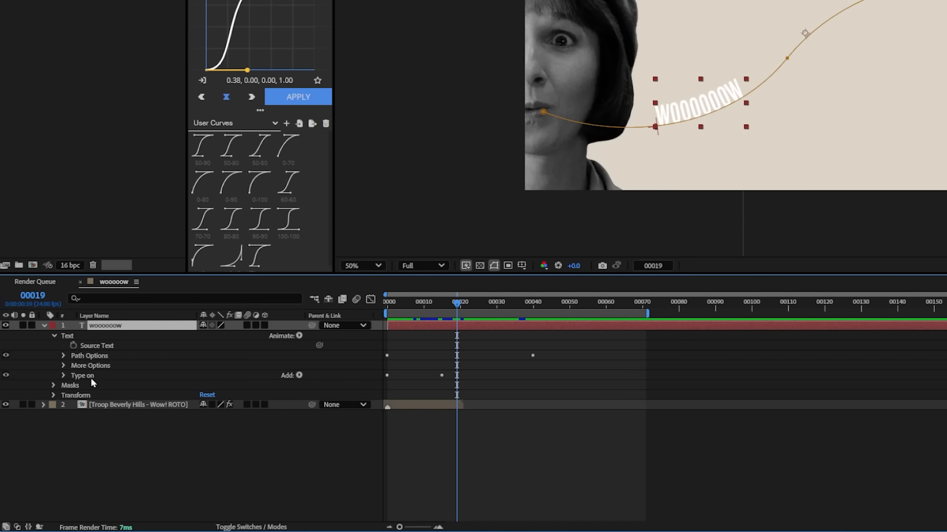
click(300, 336)
click(363, 127)
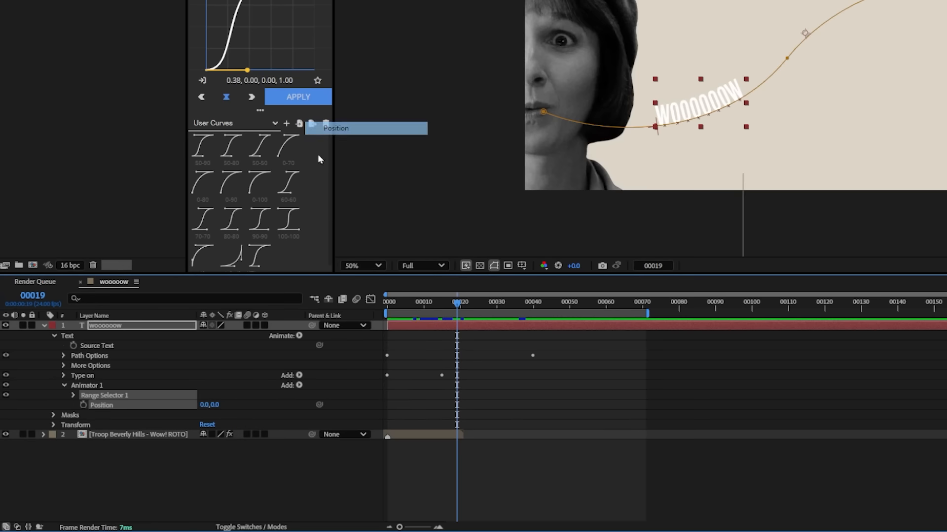
Step: Rename the Position animator "Push out" and set its position to -250, 0
click(91, 385)
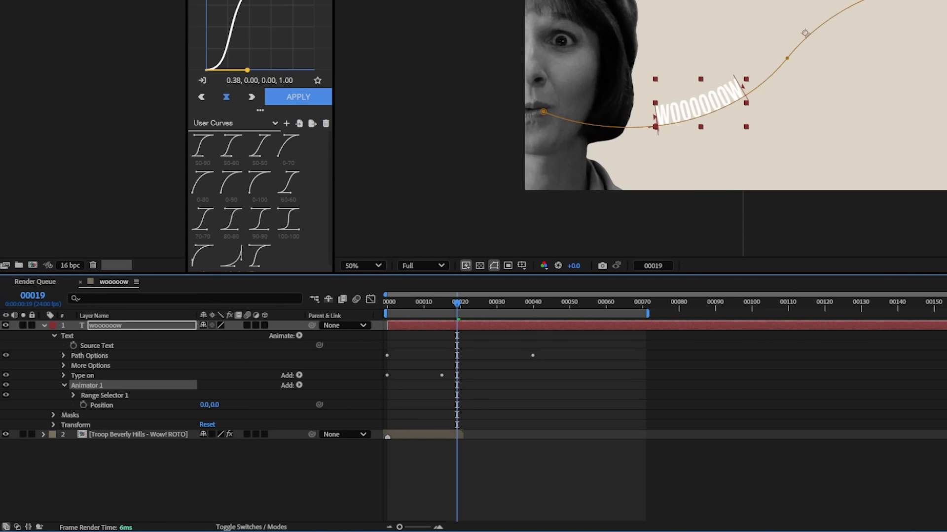
key(Return)
text(Push out)
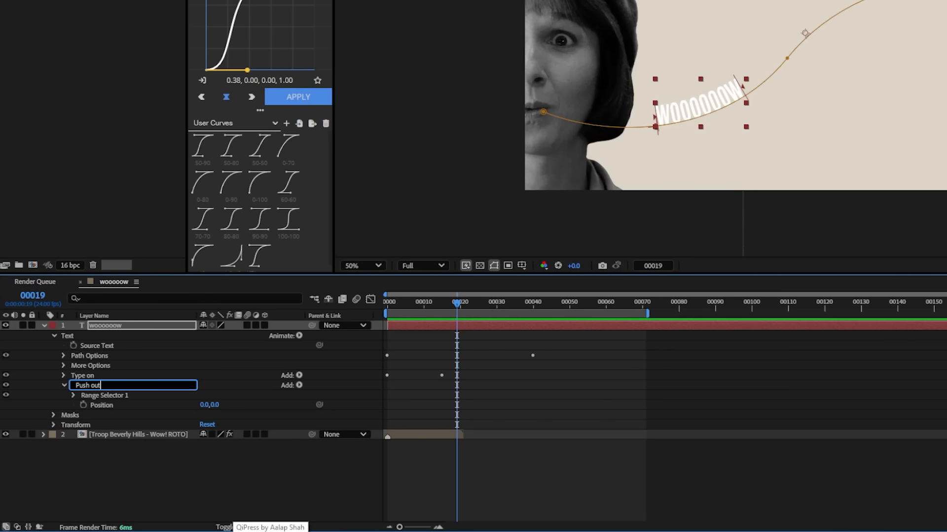
key(Return)
click(204, 405)
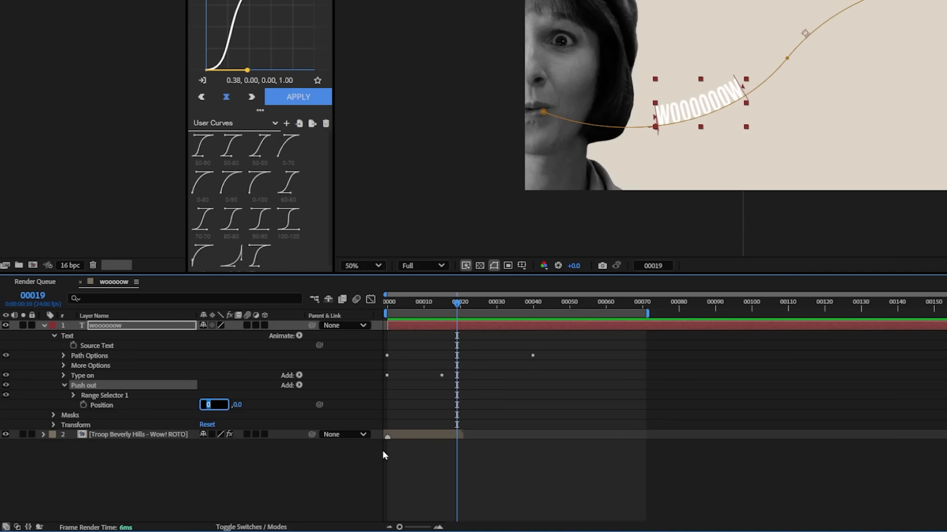
key(Return)
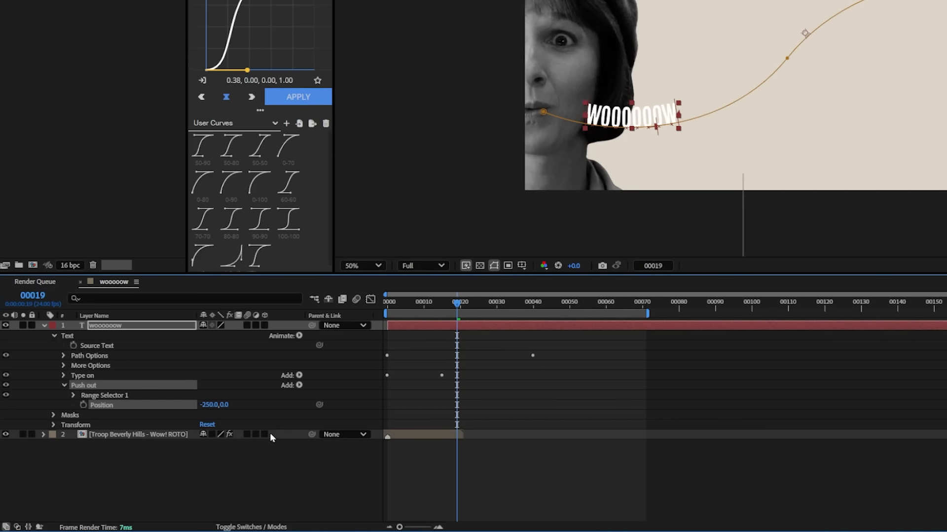
Step: Set the Push out range selector's shape to Ramp Down and preview the animation
click(72, 396)
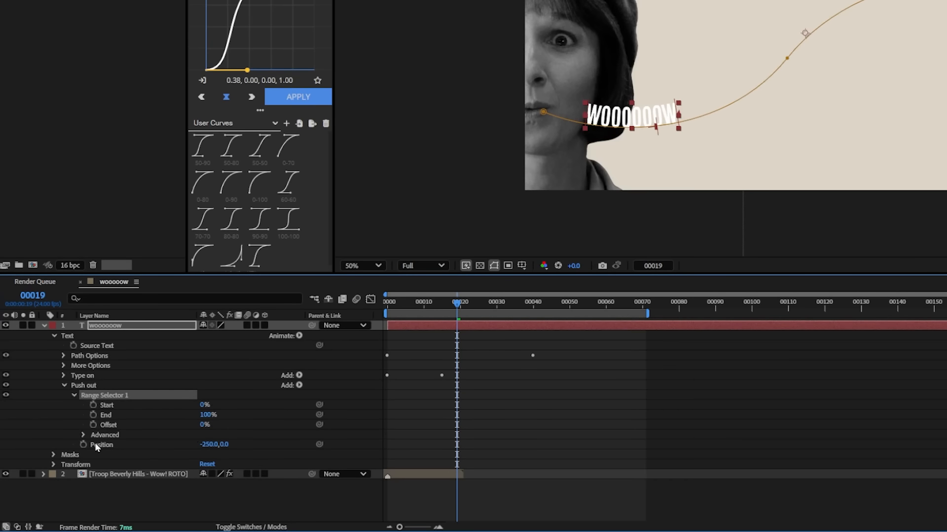
click(84, 435)
click(242, 485)
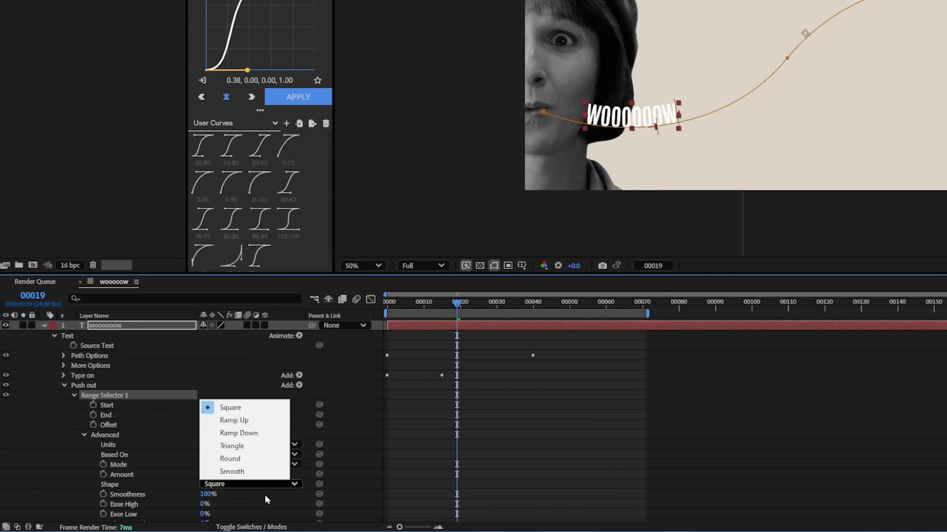
click(238, 433)
key(space)
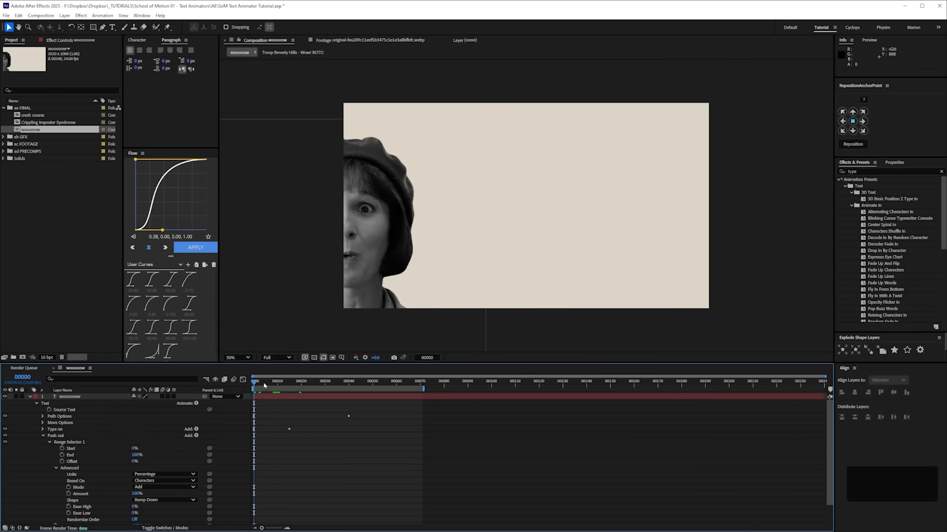
key(space)
Step: Keyframe the Push out selector's Offset from 100% at frame 0 to -100% at frame 30, and preview it
drag(135, 461, 226, 455)
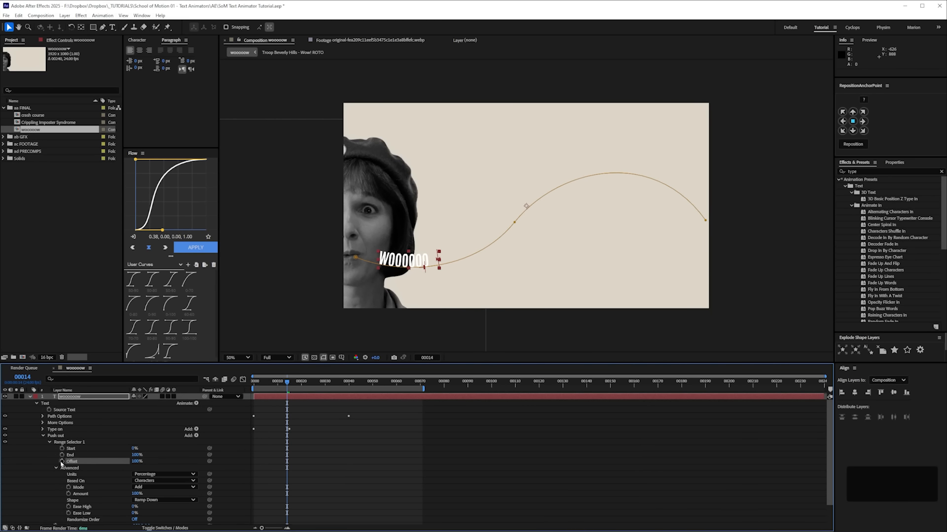
drag(288, 462, 254, 461)
click(324, 386)
drag(136, 462, 2, 471)
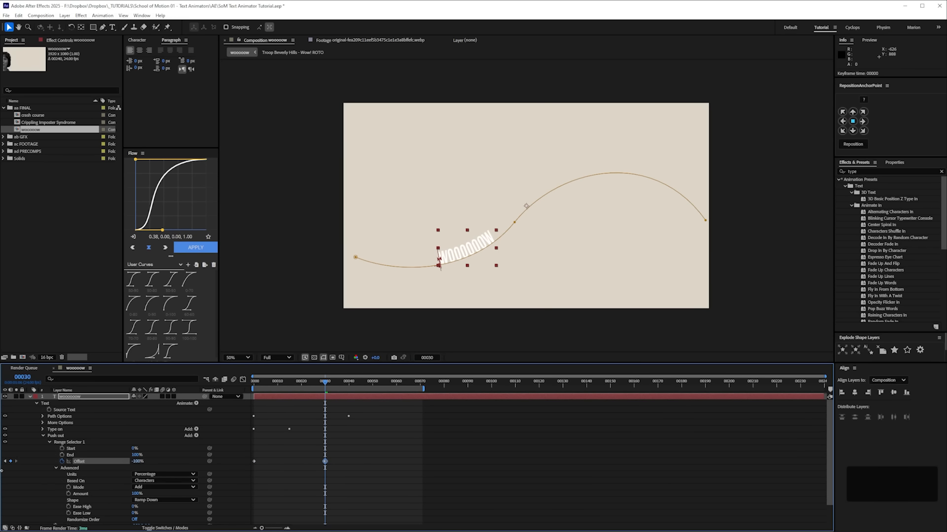
click(417, 454)
key(KP_0)
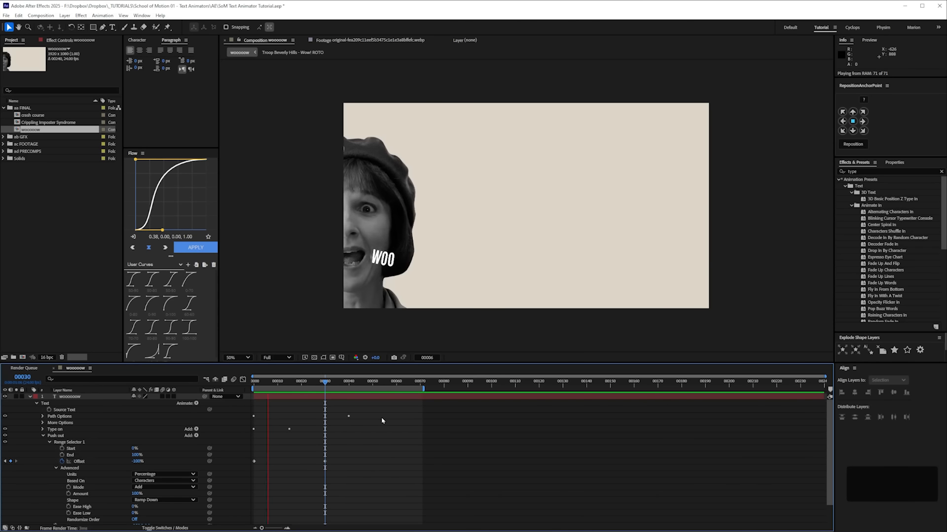
key(space)
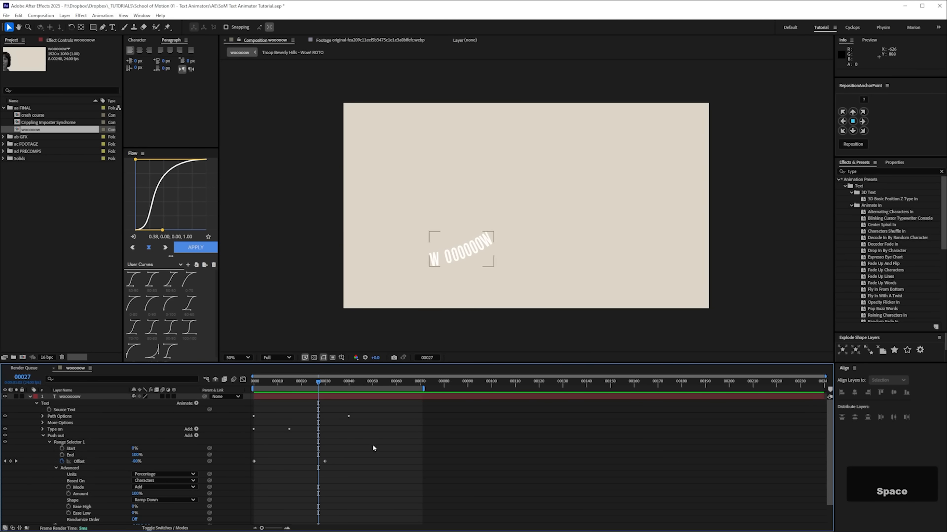
Step: Easy-ease the two Push out Offset keyframes and reshape their value curve for a fast start and slow finish
drag(354, 454, 248, 476)
key(F9)
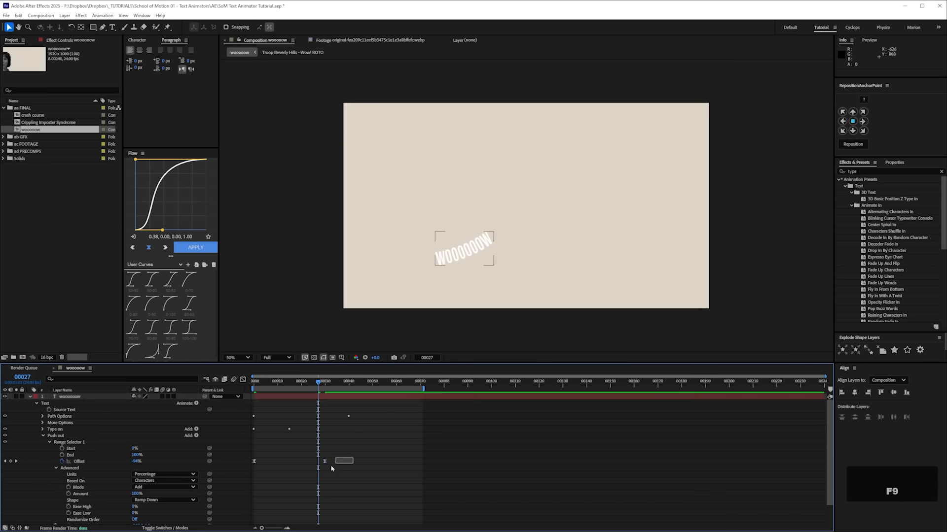
click(242, 380)
drag(291, 402, 258, 469)
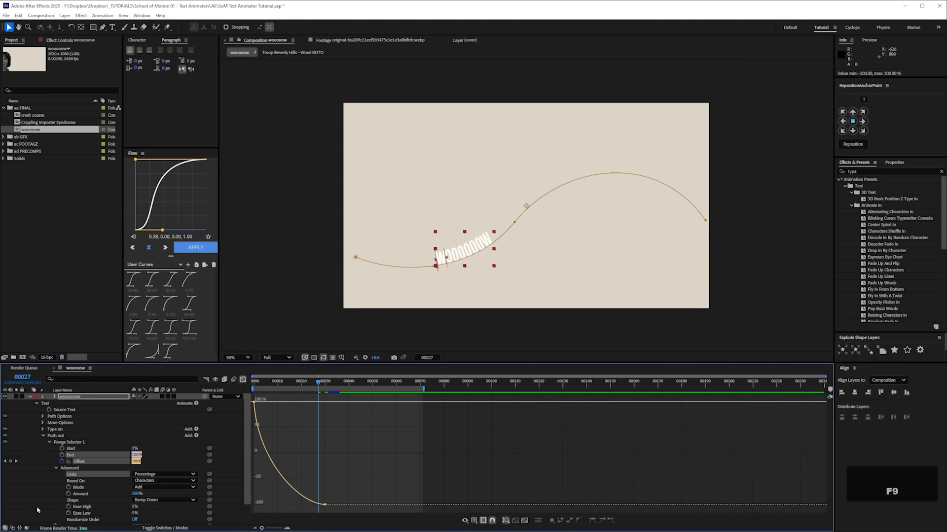
Step: Set the Push out selector's Ease Low to 100%, leave the graph view and preview the animation
click(132, 527)
drag(133, 513, 139, 514)
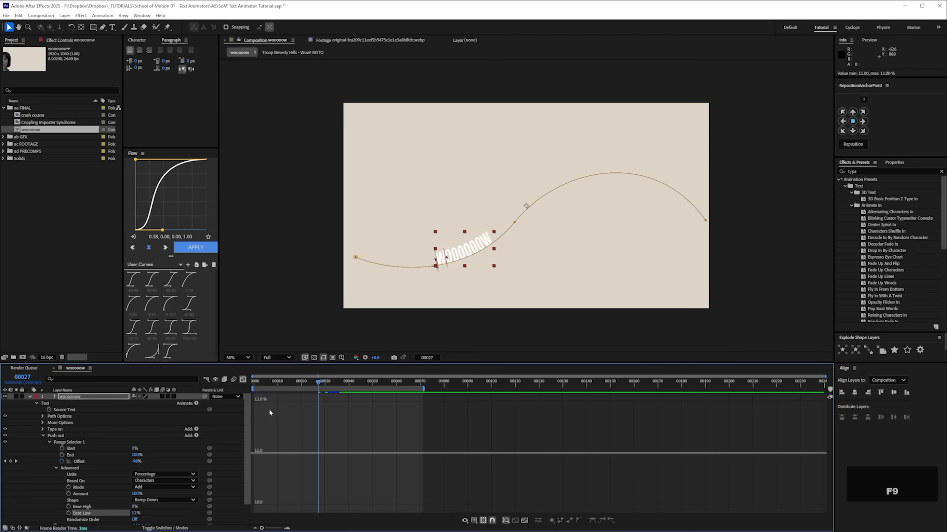
drag(312, 383, 285, 384)
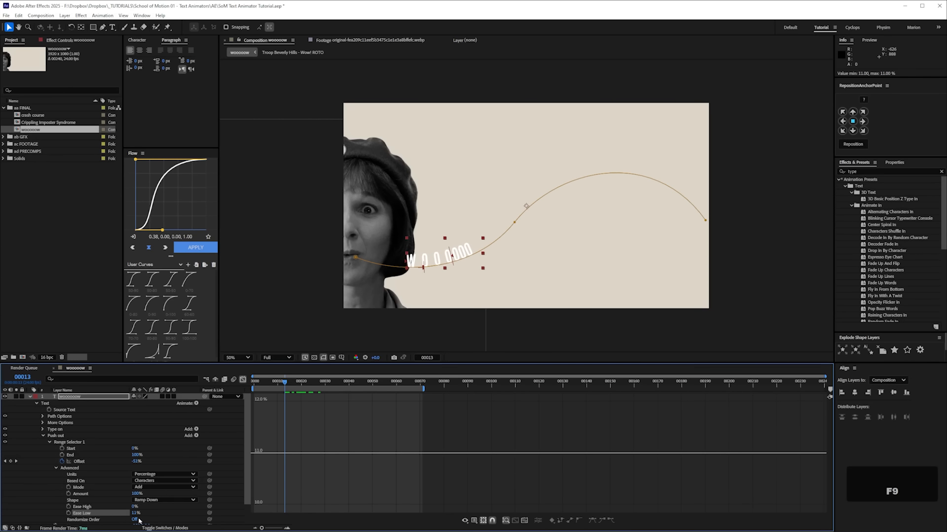
drag(135, 514, 178, 514)
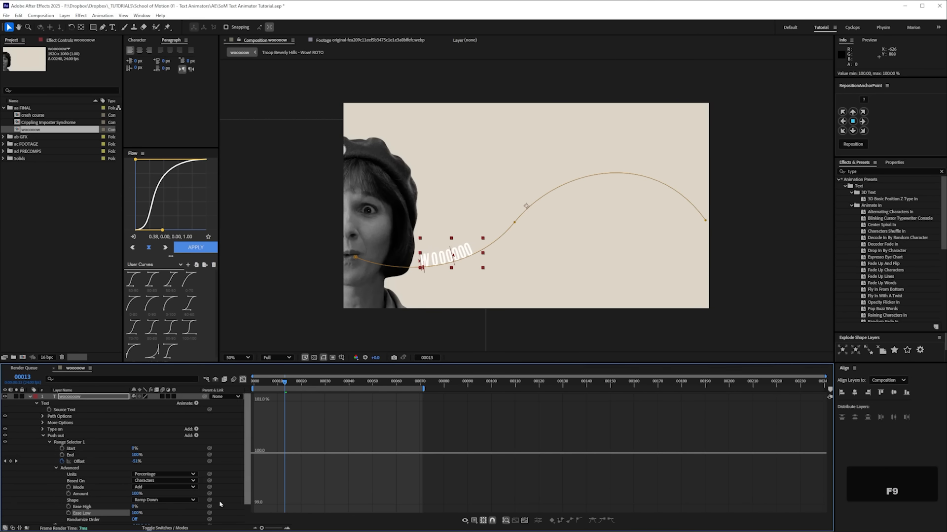
click(22, 494)
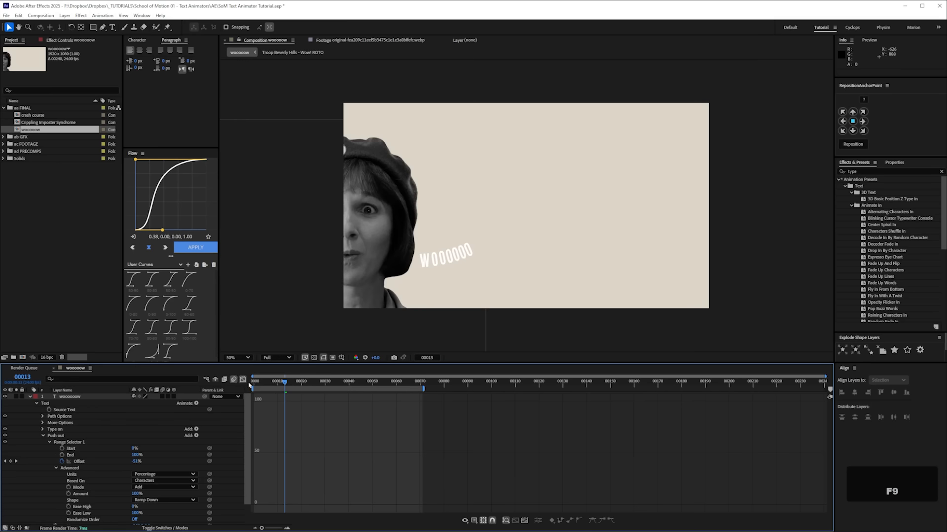
click(243, 380)
key(KP_0)
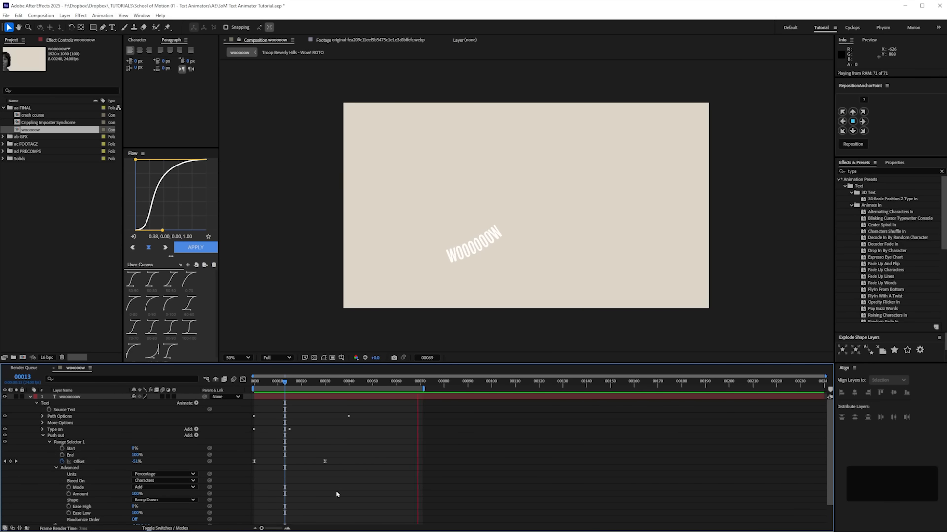
key(space)
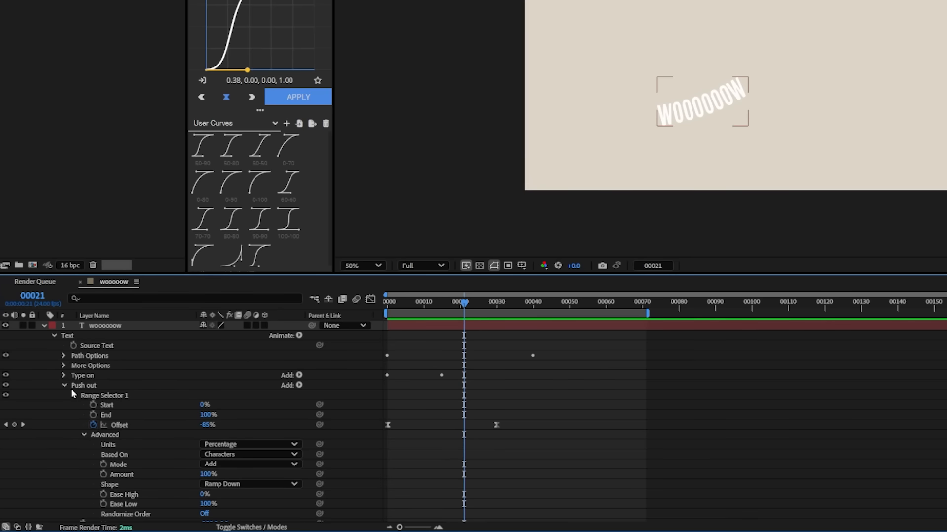
Step: Add a Scale animator to the woooooow text layer, rename it "Scale" and set its scale to 200%
click(63, 386)
click(298, 337)
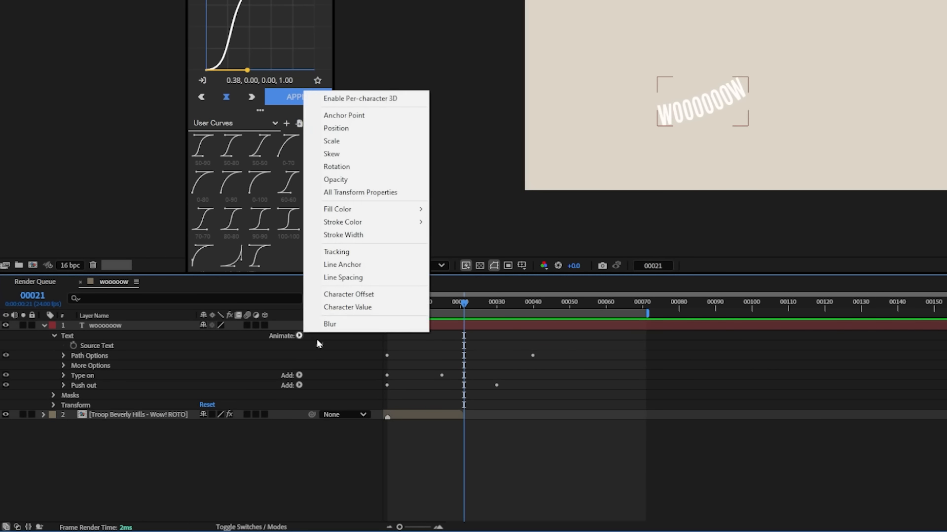
click(371, 141)
click(102, 393)
key(Return)
text(Scale)
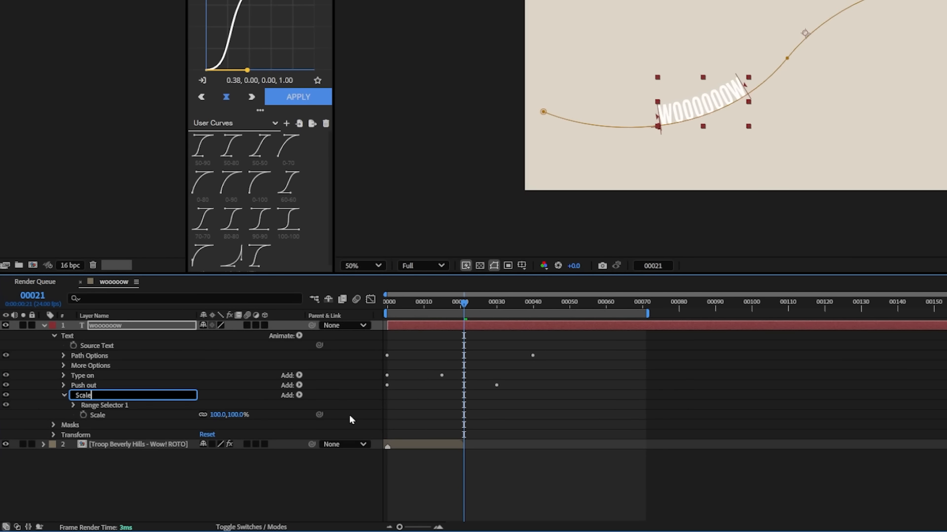
click(220, 414)
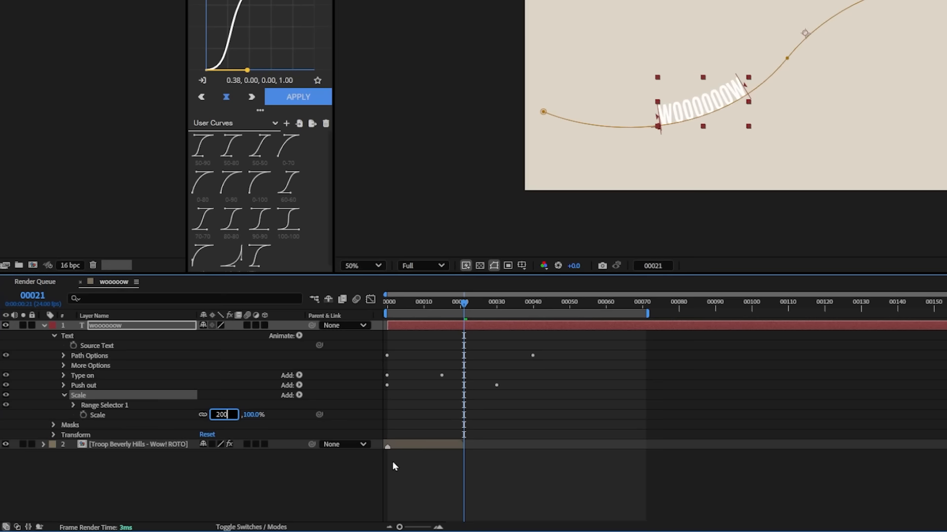
key(Return)
Step: Set the Scale range selector's shape to Round, with Ease High at -50% and Ease Low at 25%
click(74, 405)
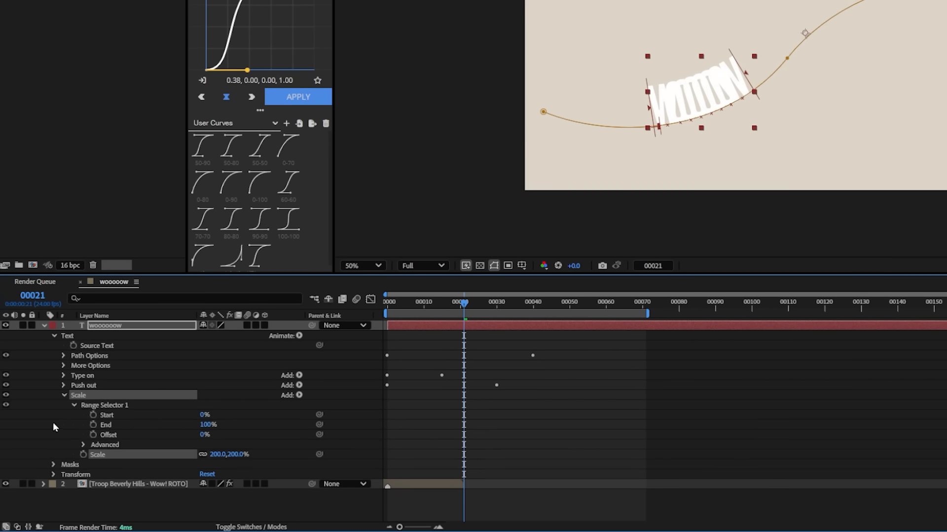
click(55, 423)
click(84, 445)
click(241, 493)
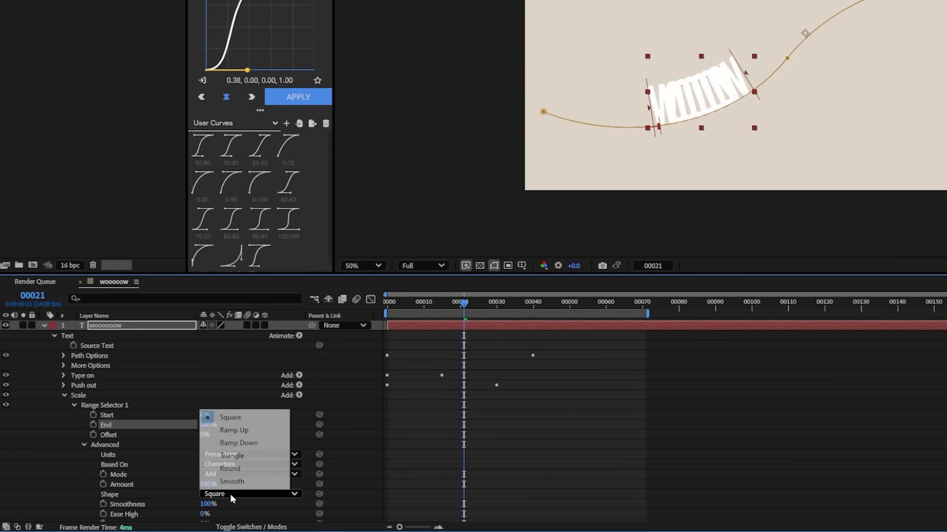
click(246, 468)
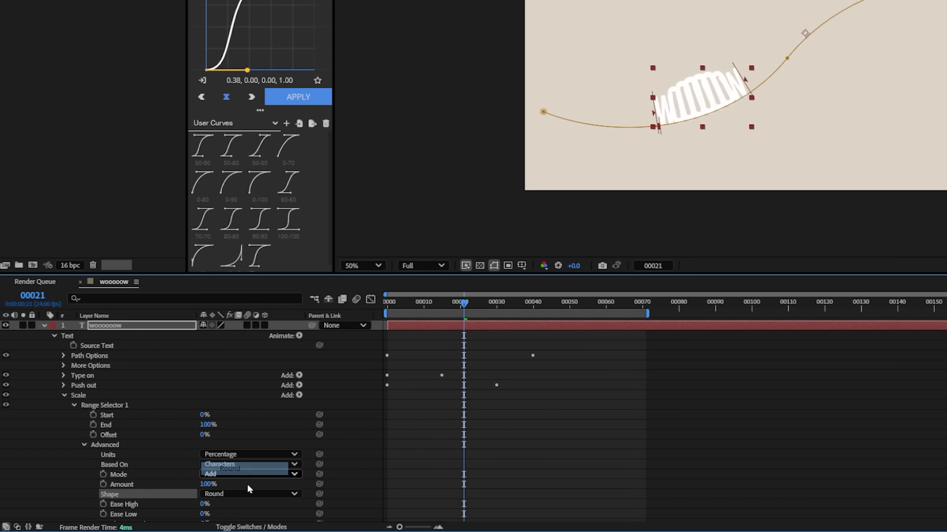
click(259, 514)
drag(204, 508, 199, 519)
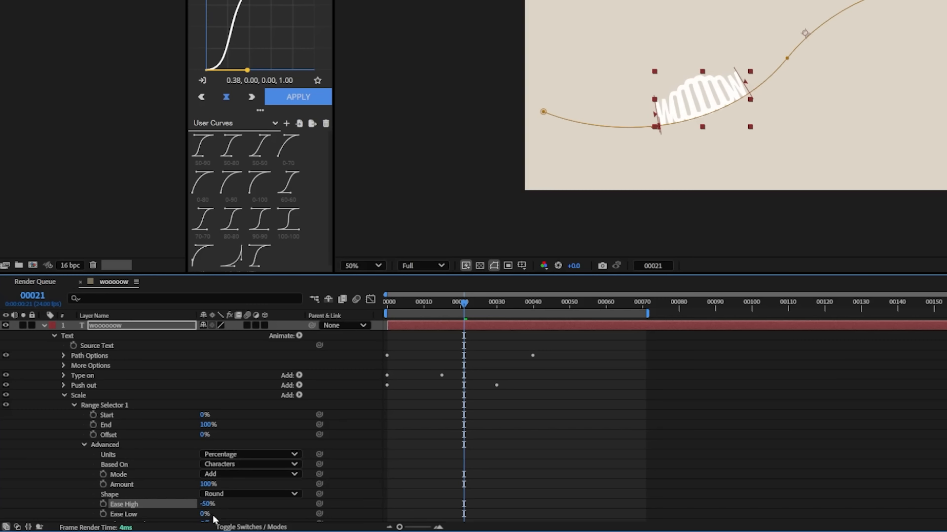
click(204, 515)
text(25)
key(Return)
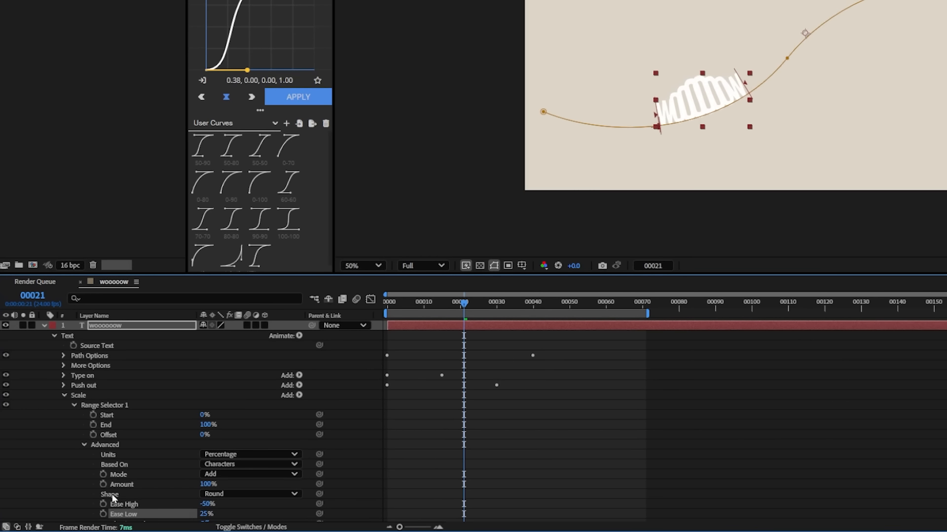
Step: Keyframe the Scale selector's Offset from -100% at frame 0 to 100% at frame 35, and preview it
drag(203, 435, 131, 439)
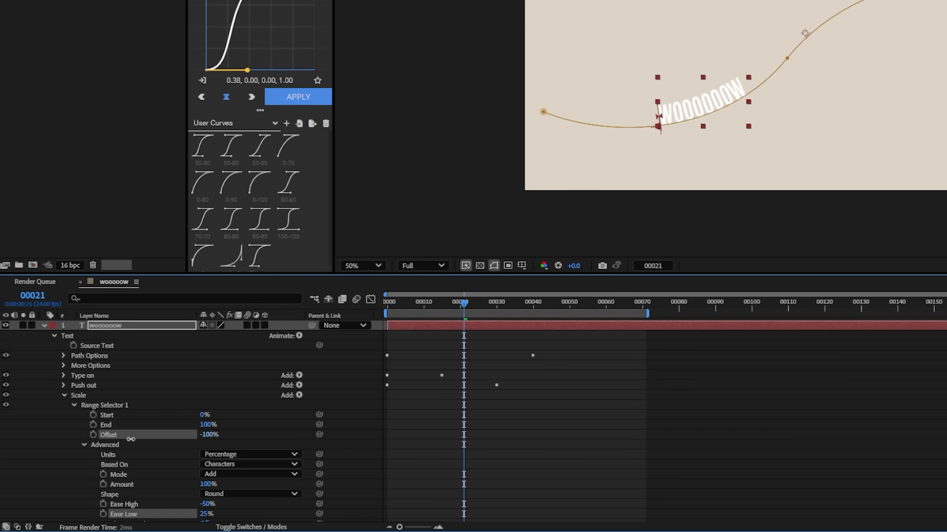
click(93, 435)
click(462, 437)
drag(463, 434, 438, 435)
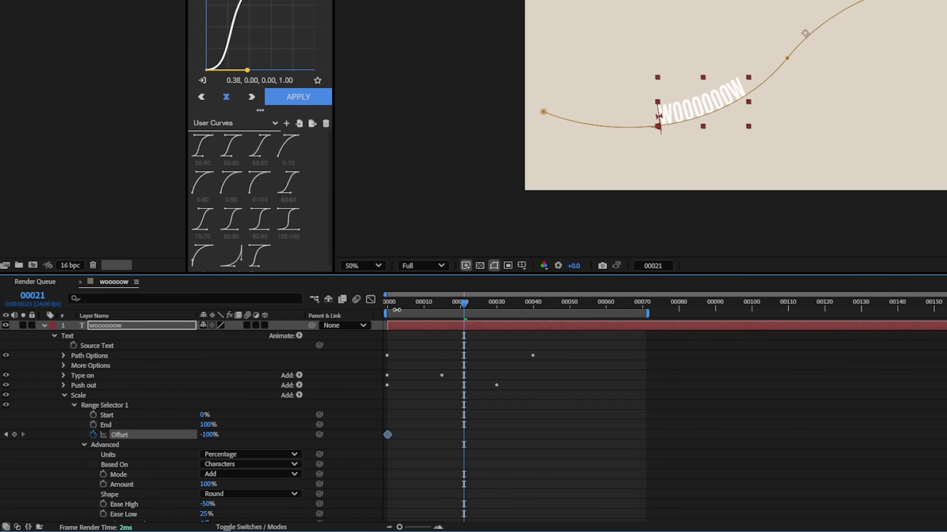
drag(491, 310, 517, 322)
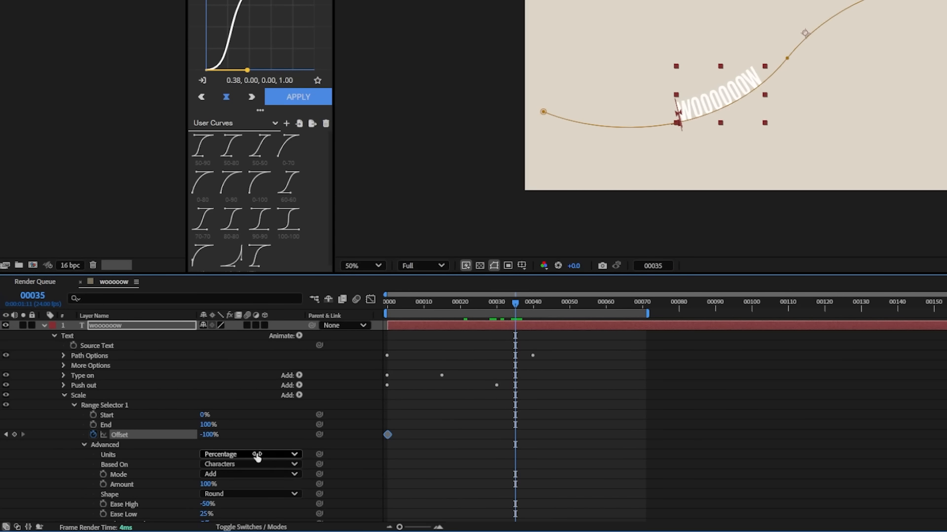
drag(209, 434, 372, 421)
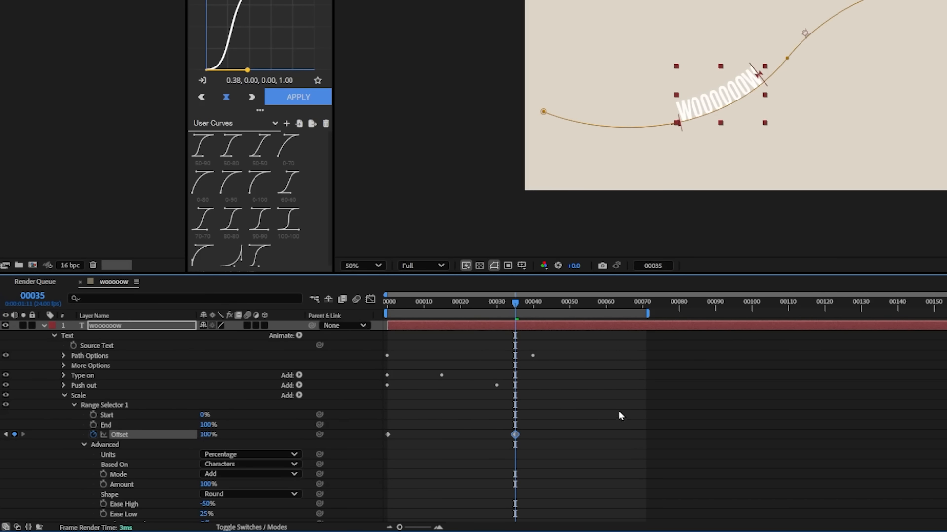
key(KP_0)
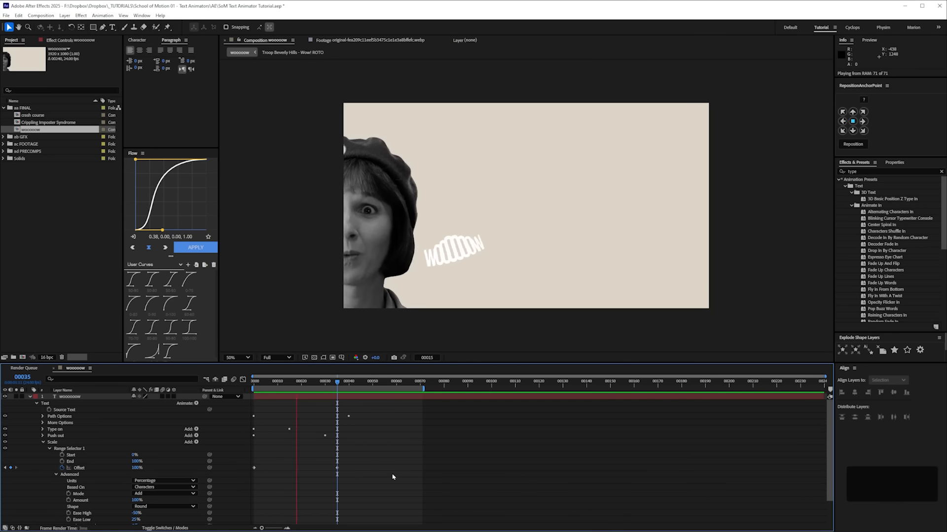
key(space)
Step: Easy-ease the Scale Offset keyframes, steepen the start of their value curve and preview the animation
drag(322, 472, 248, 488)
key(F9)
drag(350, 461, 323, 475)
click(243, 380)
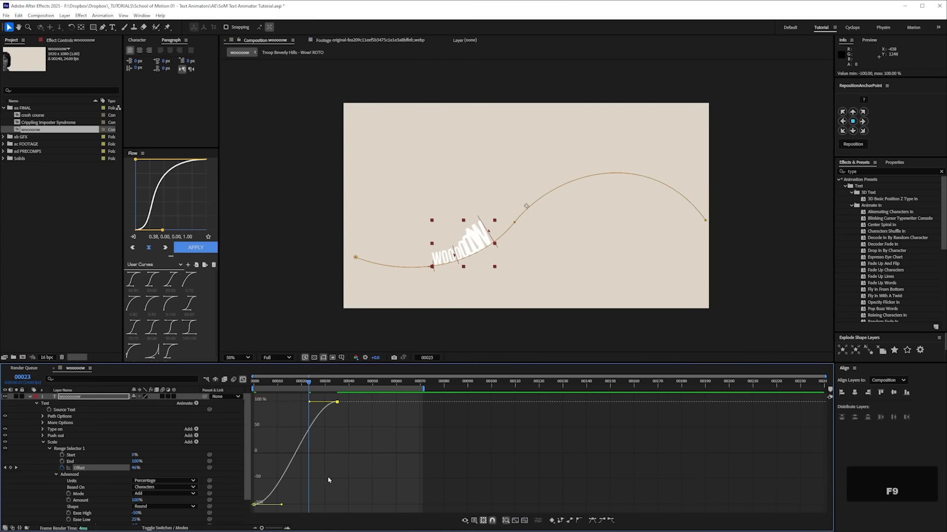
drag(282, 506, 290, 445)
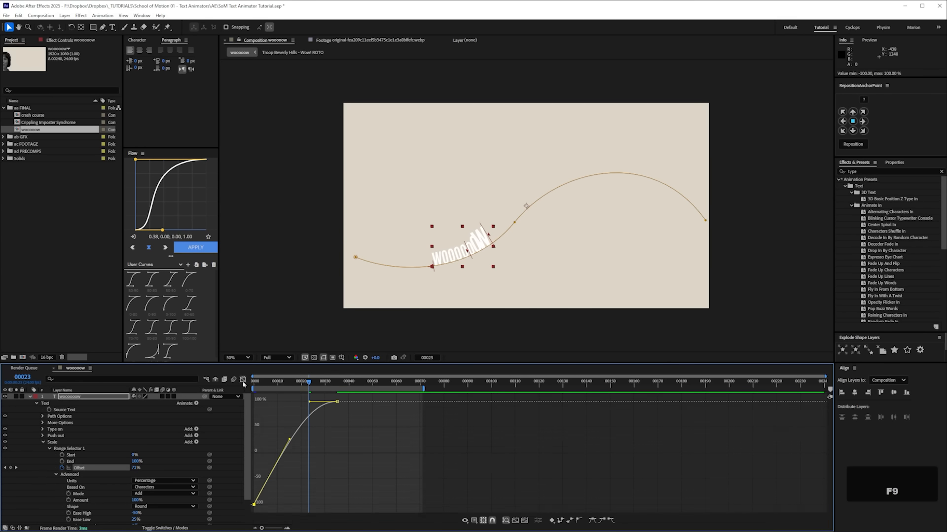
click(243, 379)
key(KP_0)
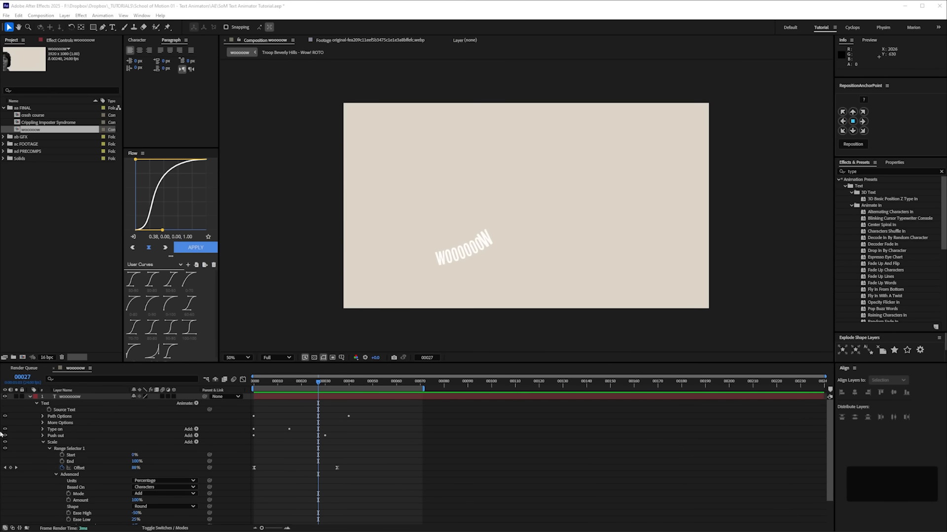
Step: Add another Position animator to the woooooow text layer, rename it "Off" and set its position to 4000, 0
click(46, 443)
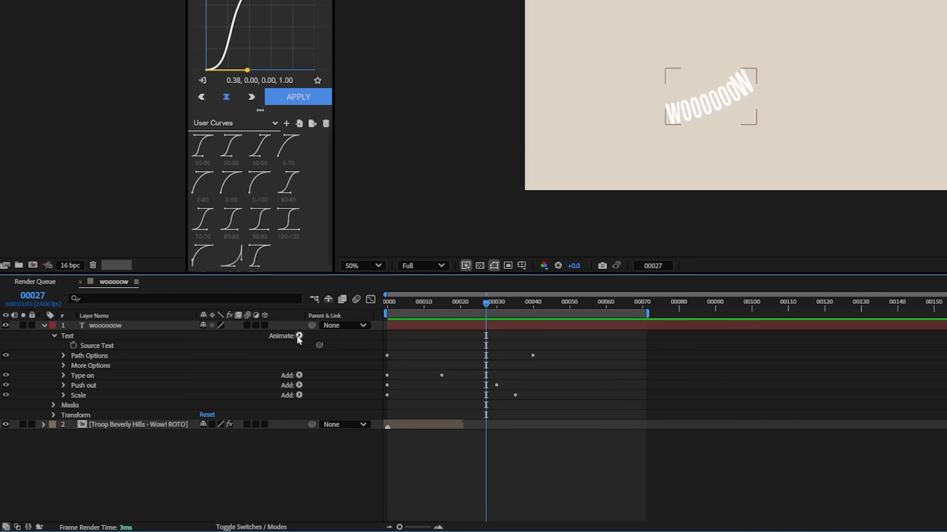
click(196, 403)
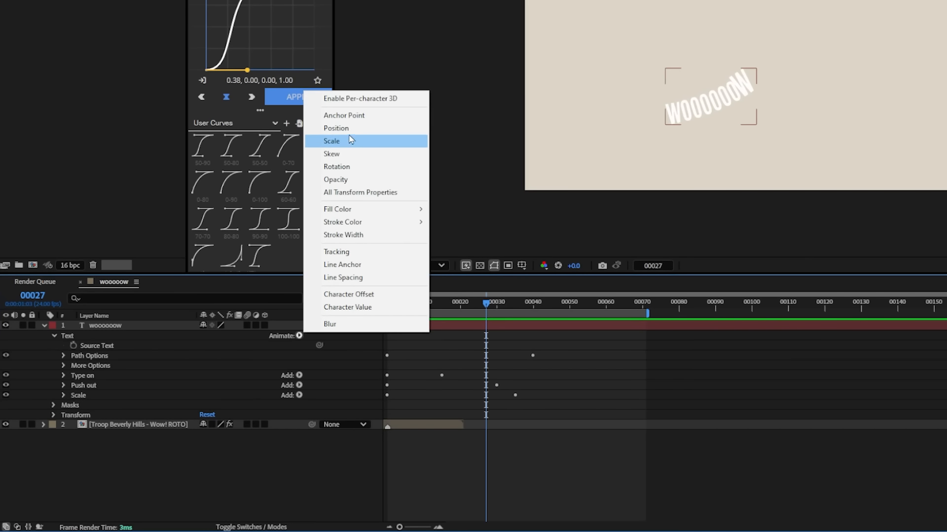
click(345, 128)
click(87, 405)
key(Return)
text(Off)
key(Return)
click(207, 424)
text(4000)
key(Return)
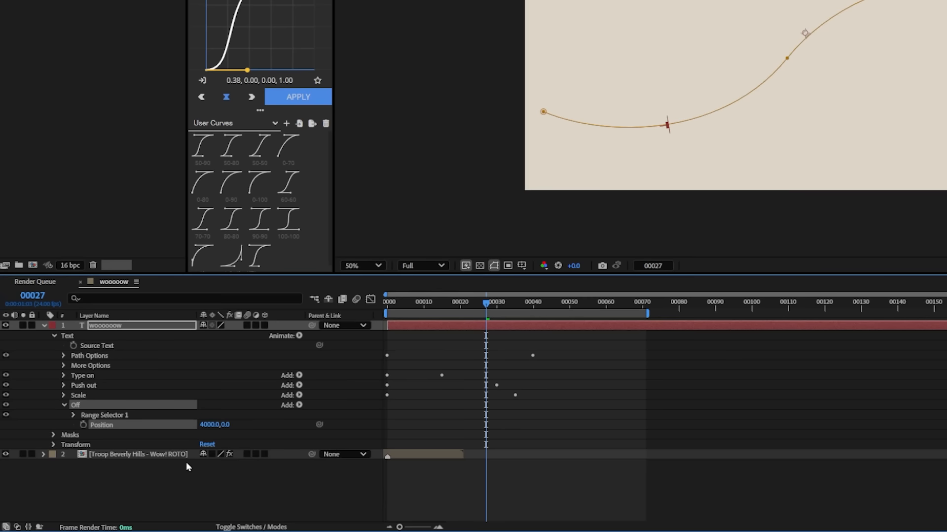
Step: Expand the Off animator's range selector and set its shape to Ramp Up
click(74, 416)
drag(426, 306, 417, 309)
click(83, 454)
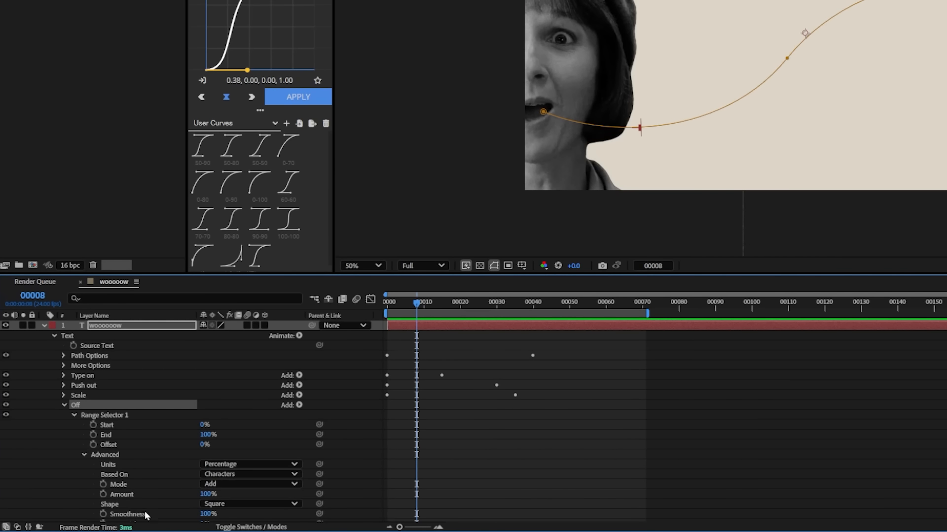
click(244, 505)
click(266, 441)
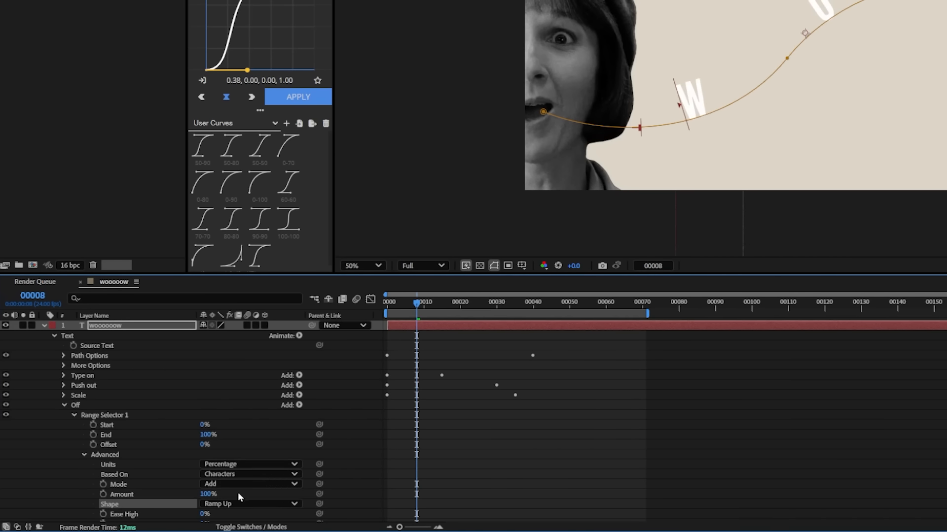
Step: Keyframe the Off selector's Offset from 100% at frame 0 to -100% at frame 40
key(Home)
drag(202, 446, 294, 439)
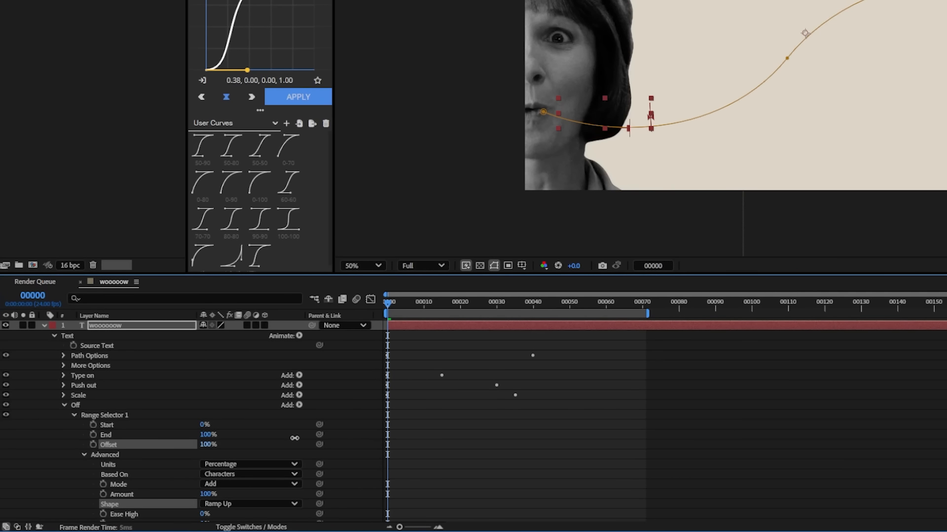
click(93, 444)
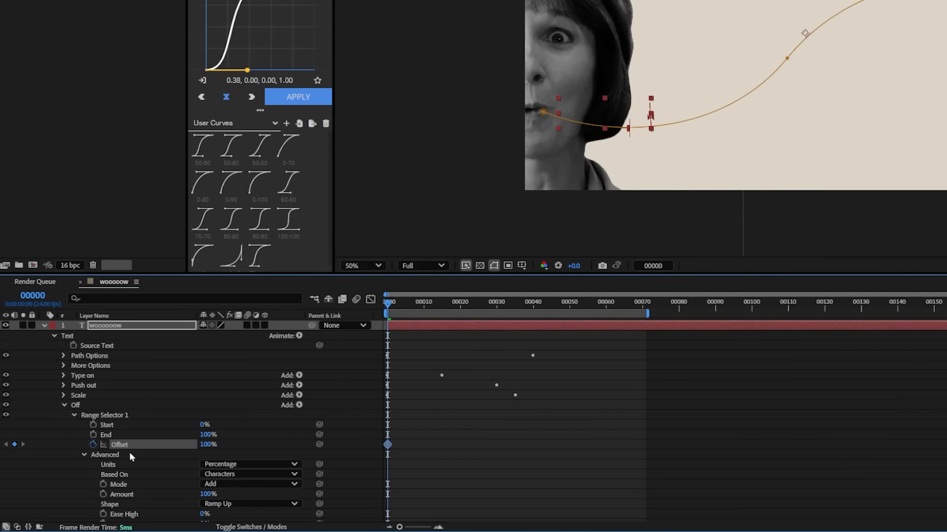
drag(544, 310, 533, 320)
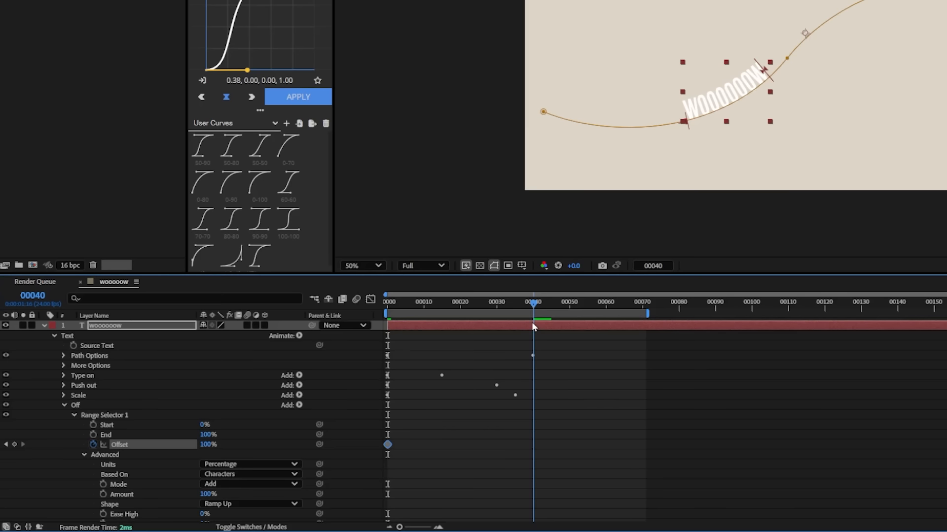
drag(204, 445, 15, 449)
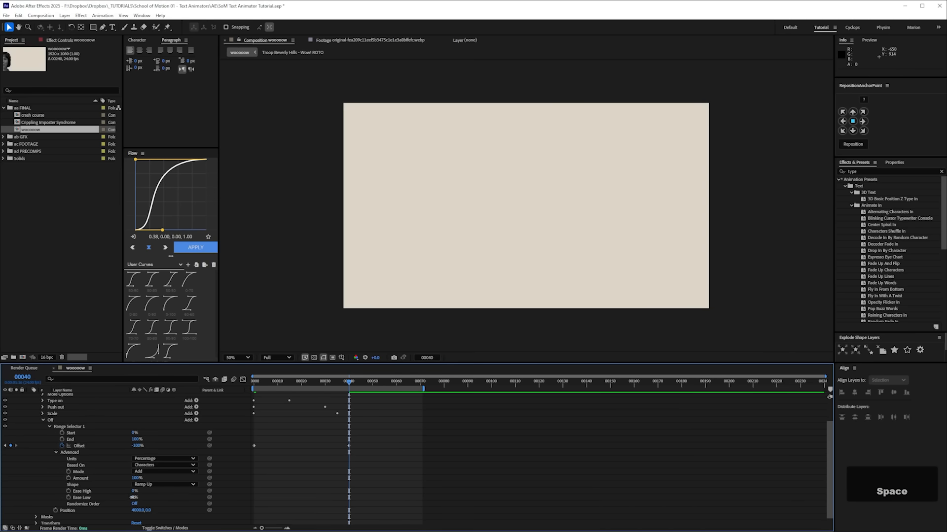
Step: Set the Off selector's Ease Low to 100% and preview the animation
drag(133, 498, 185, 498)
click(425, 474)
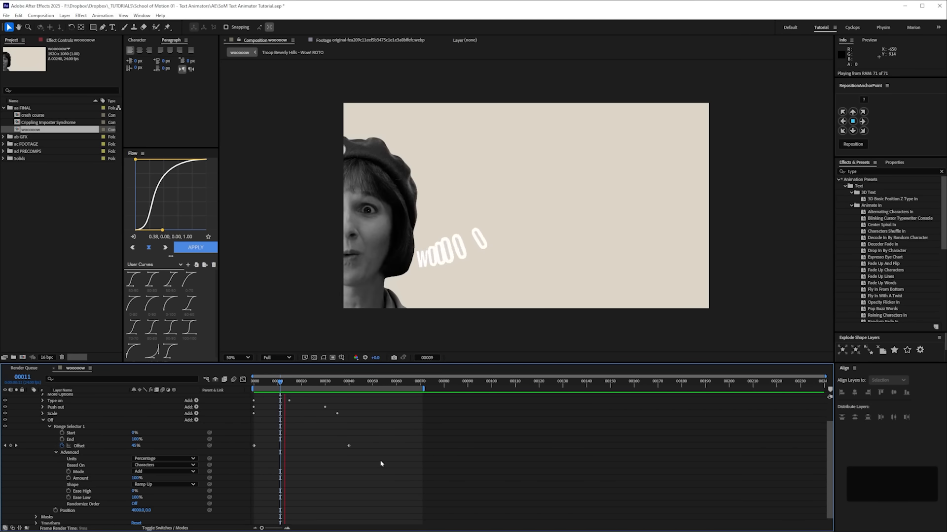
key(space)
Step: Easy-ease the Off selector's Offset keyframes and reshape their curve in the graph editor
drag(378, 438, 248, 460)
key(F9)
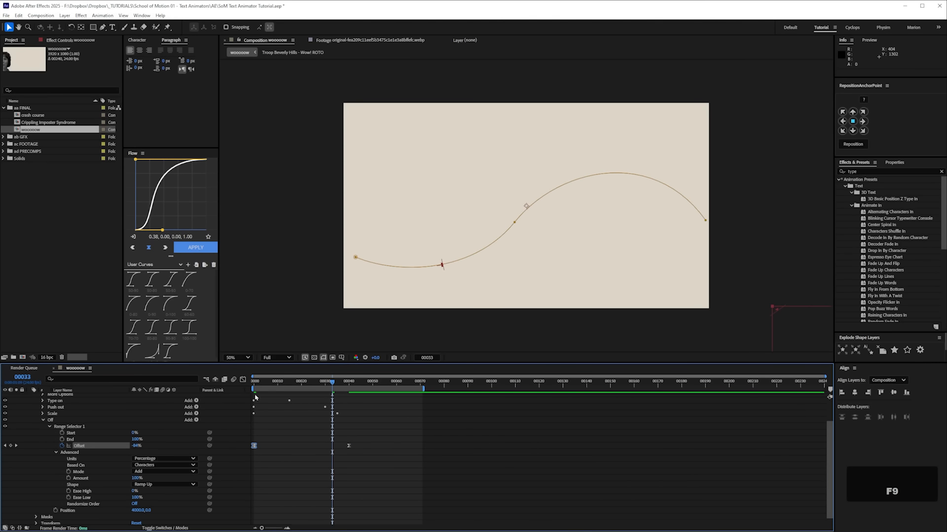
click(242, 381)
drag(318, 506, 339, 446)
drag(285, 405, 317, 437)
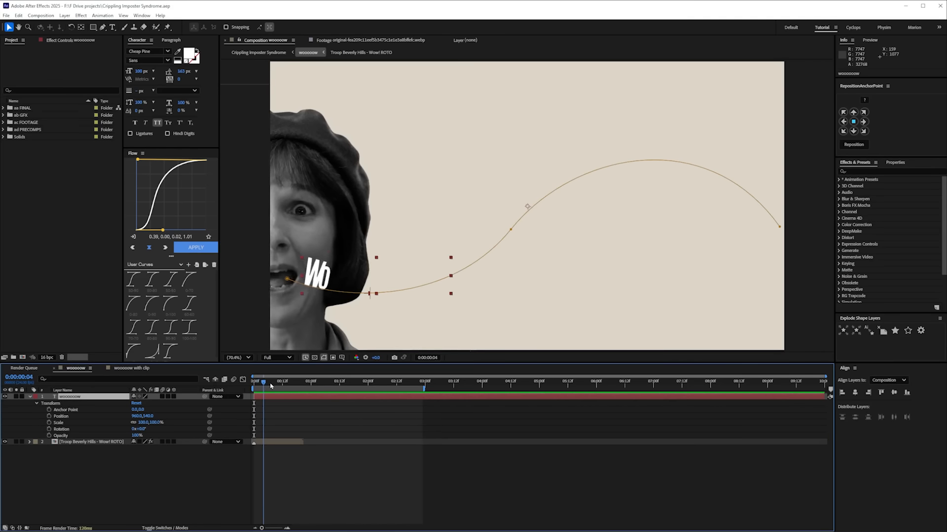
Step: Check the woooooow animation around frame 15, reposition the text layer over the frame and increase its scale
drag(270, 386, 289, 384)
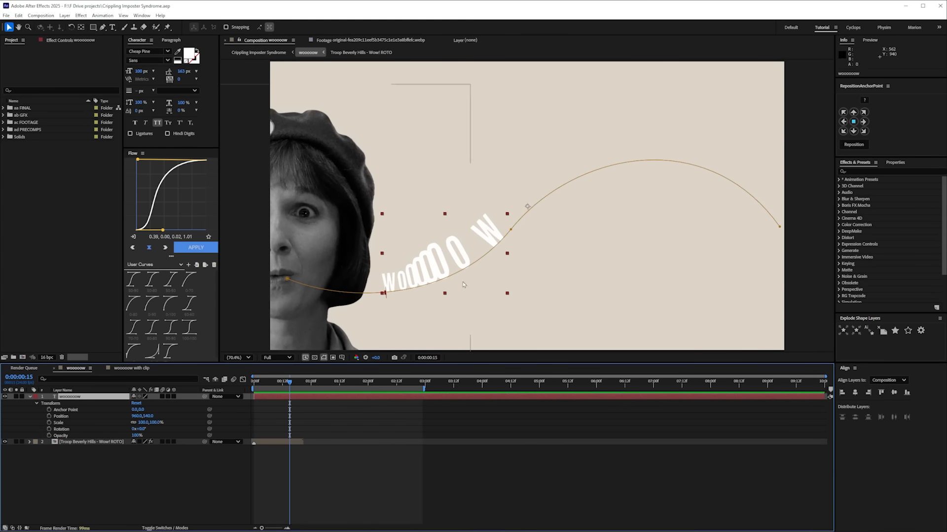
drag(446, 270, 534, 242)
key(s)
drag(142, 403, 151, 403)
key(shift+p)
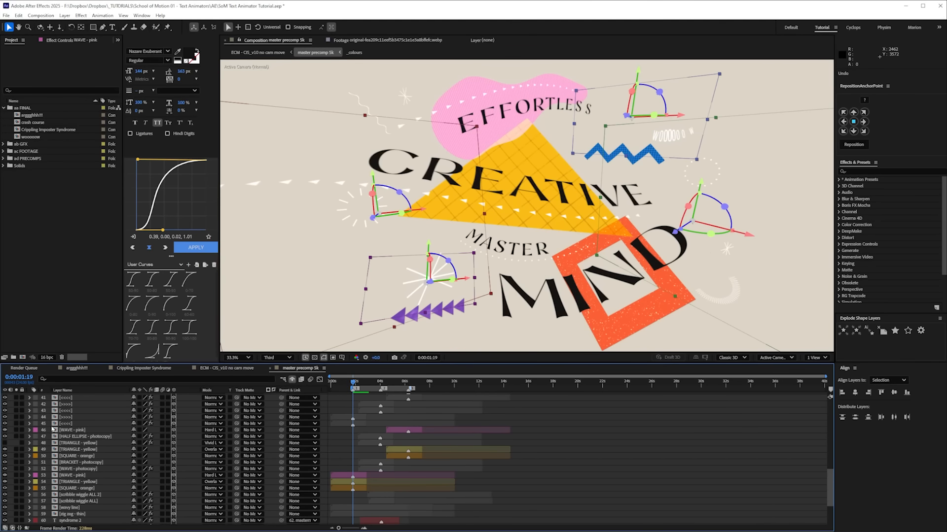
Step: Set the halftone dot background layer's blend mode to Add and its opacity to 30%, and preview the composite
click(224, 406)
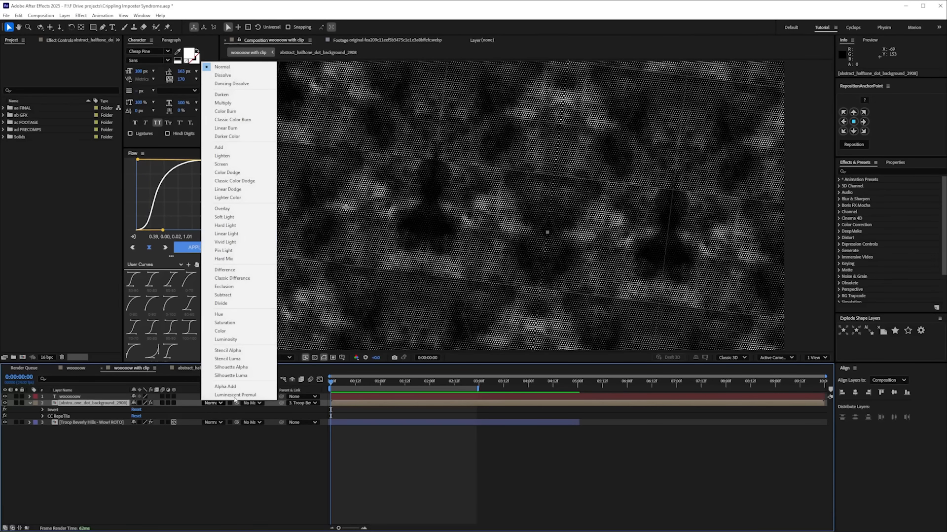
click(244, 152)
key(t)
click(139, 410)
text(30)
key(Return)
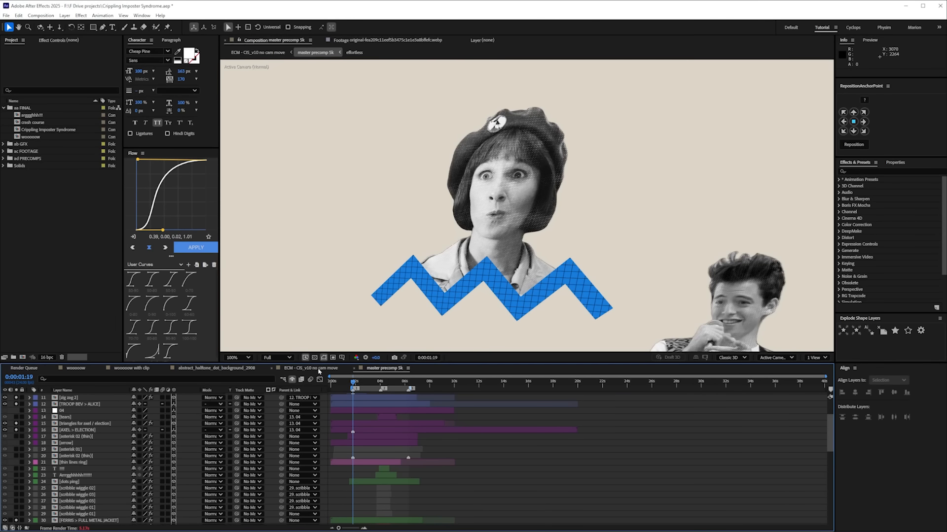
click(316, 368)
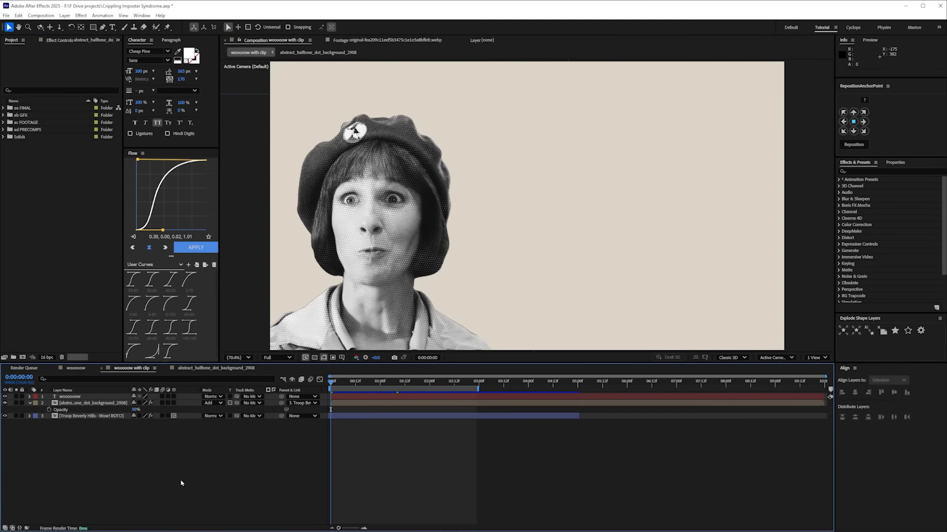
key(space)
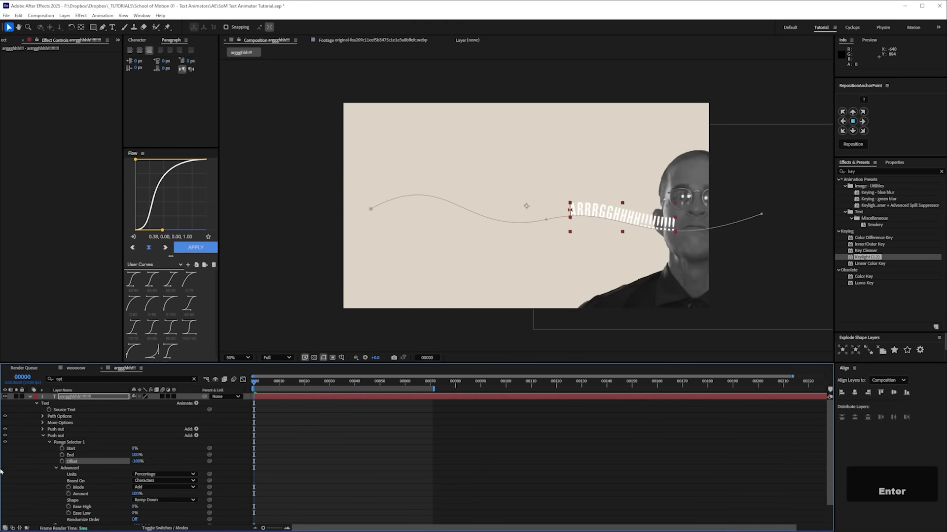
Step: Adjust the scream text's Push out Offset, add a Wiggly selector to Animator 1 and preview the animation
drag(1, 472, 60, 460)
drag(133, 464, 136, 464)
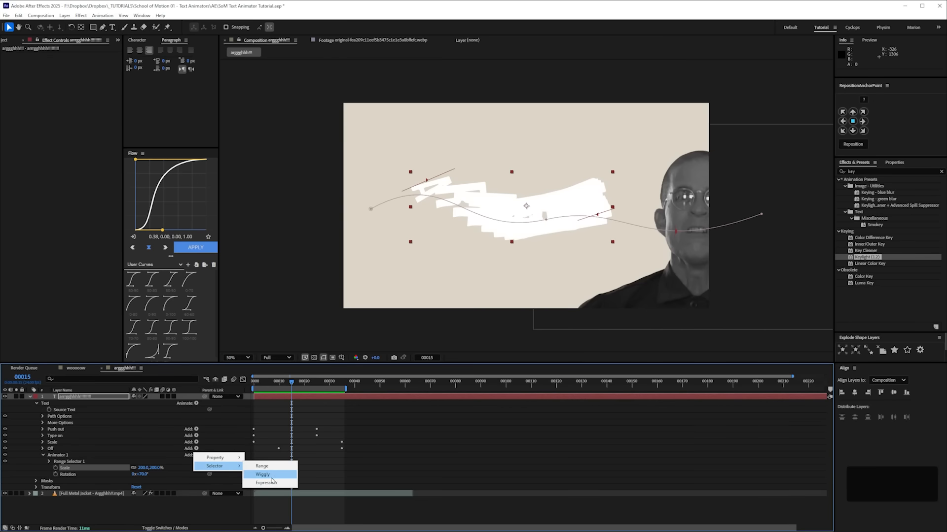
click(269, 474)
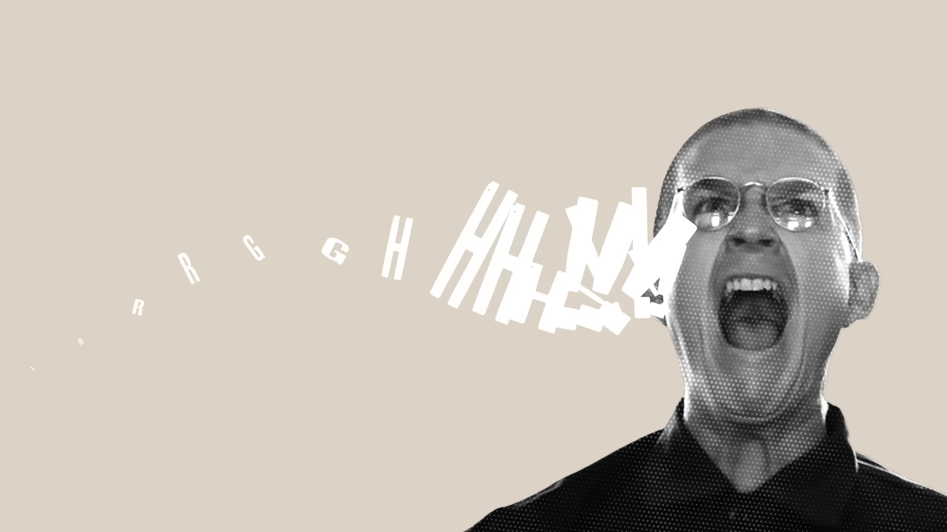
key(space)
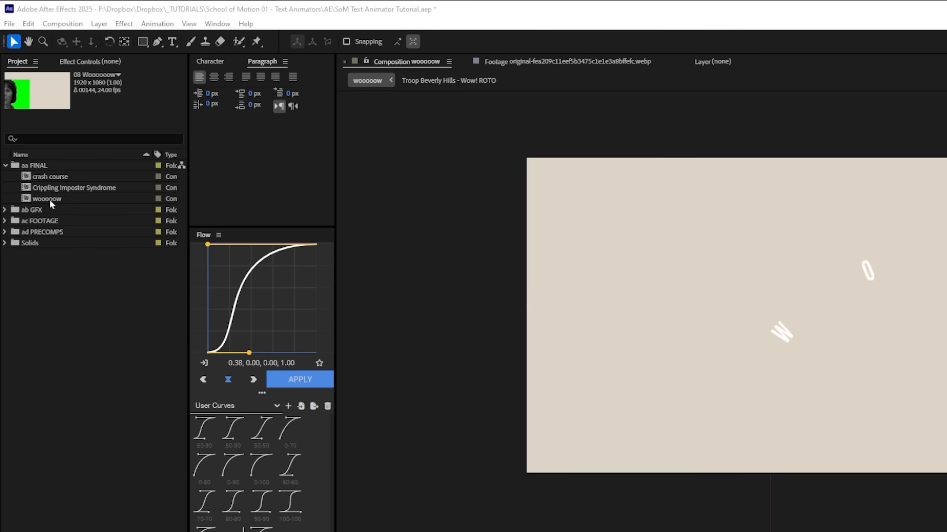
Step: Duplicate the wooooow composition in the project and rename the copy "argggghhh!!!"
click(32, 130)
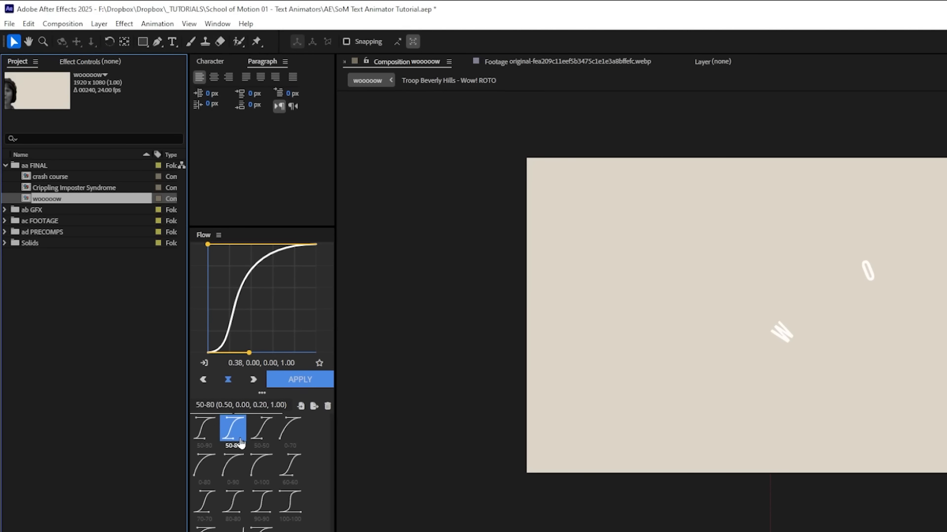
key(ctrl+d)
key(Return)
text(ar)
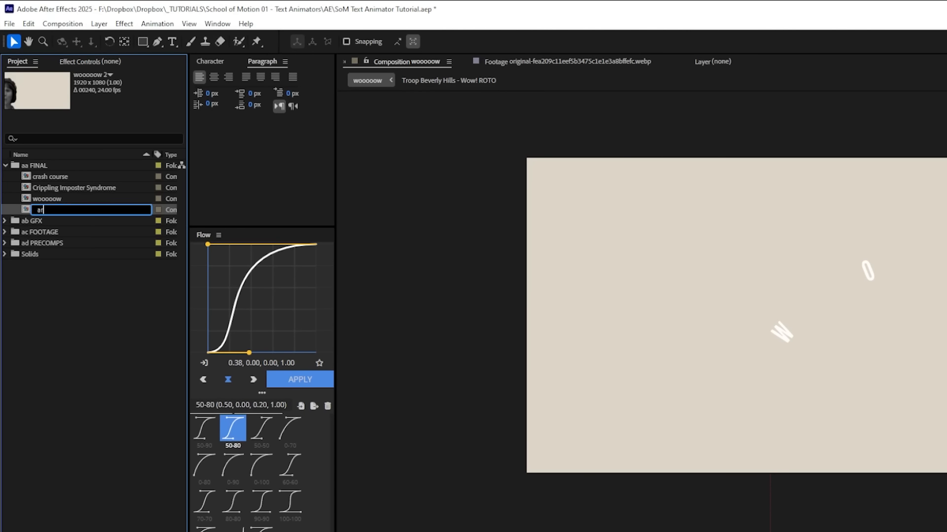
text(gggghhh!!!)
key(Return)
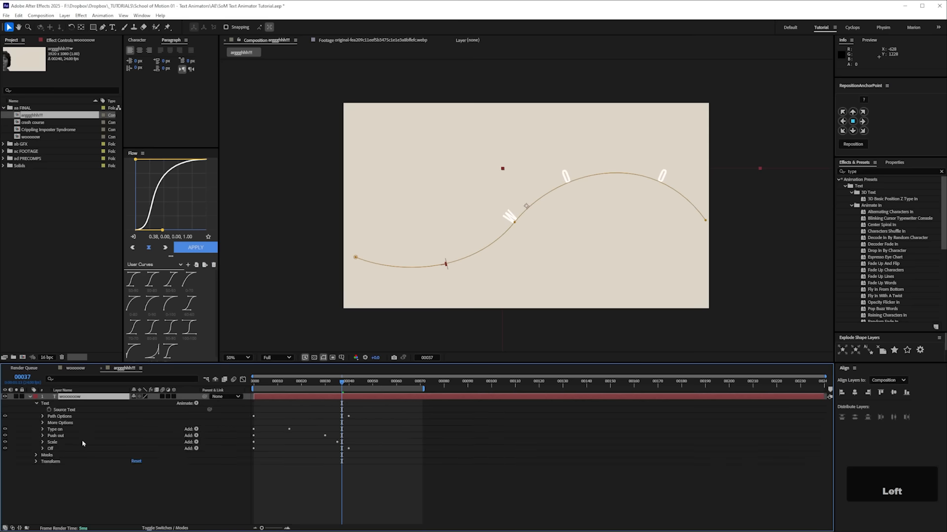
Step: Strip the text animators and mask from the copied text layer and retype it as "arrrgghhhh!!!!!!!!!"
click(55, 431)
shift+click(54, 449)
key(Delete)
click(126, 474)
click(63, 398)
key(m)
key(Delete)
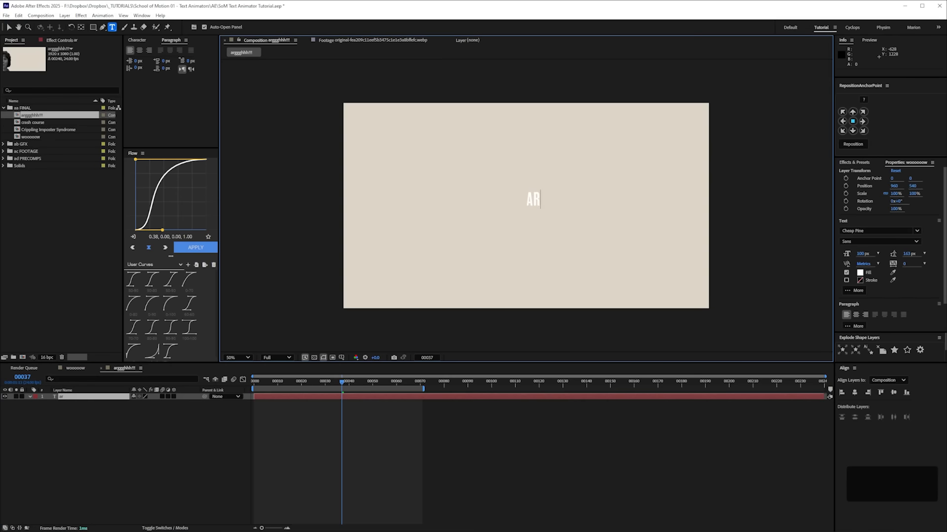
text(rrgghhhh!!!!!!!!!!)
Step: Back in the wooooow composition, save the Type on, Push out, Scale and Off animators as an animation preset named "wooooow"
click(75, 373)
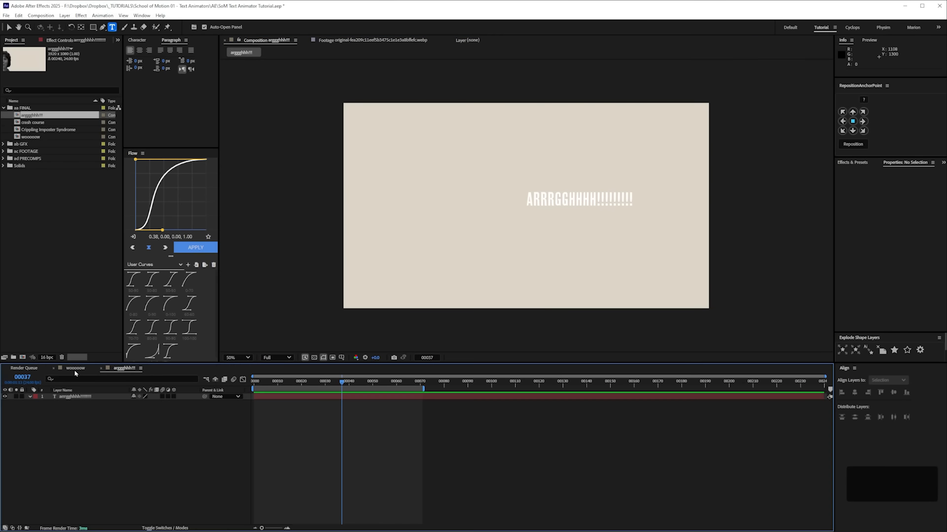
click(68, 370)
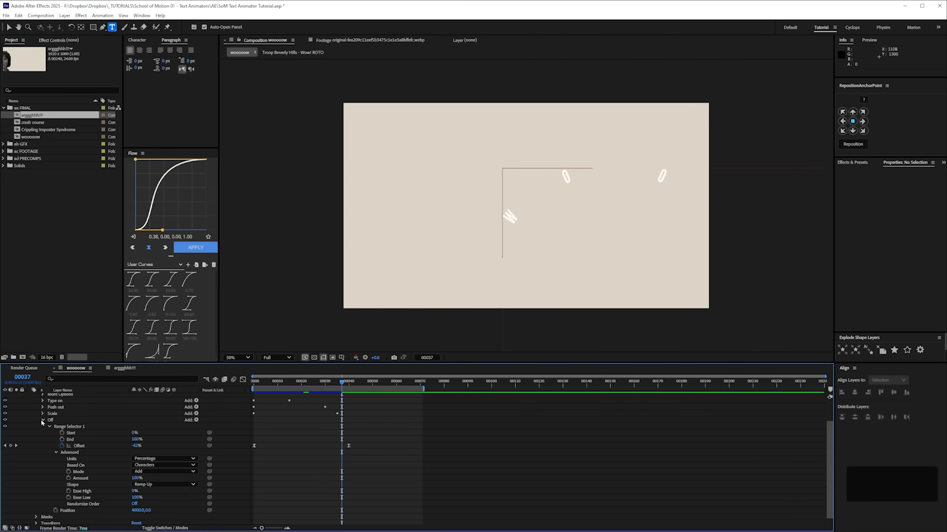
click(42, 420)
click(79, 397)
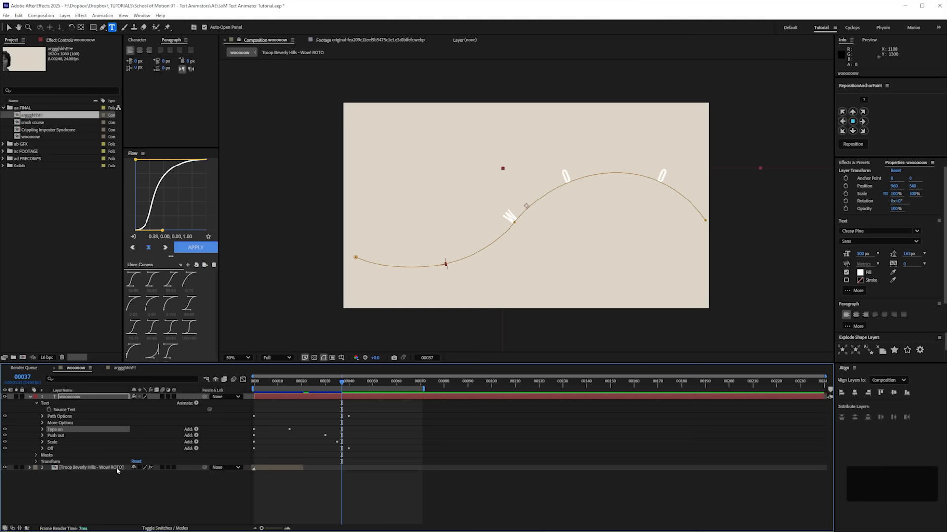
click(103, 16)
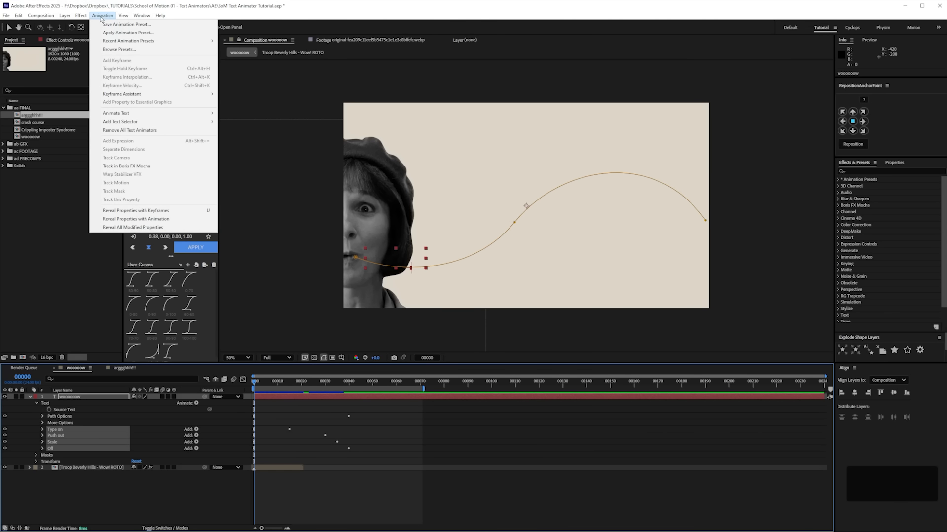
click(114, 25)
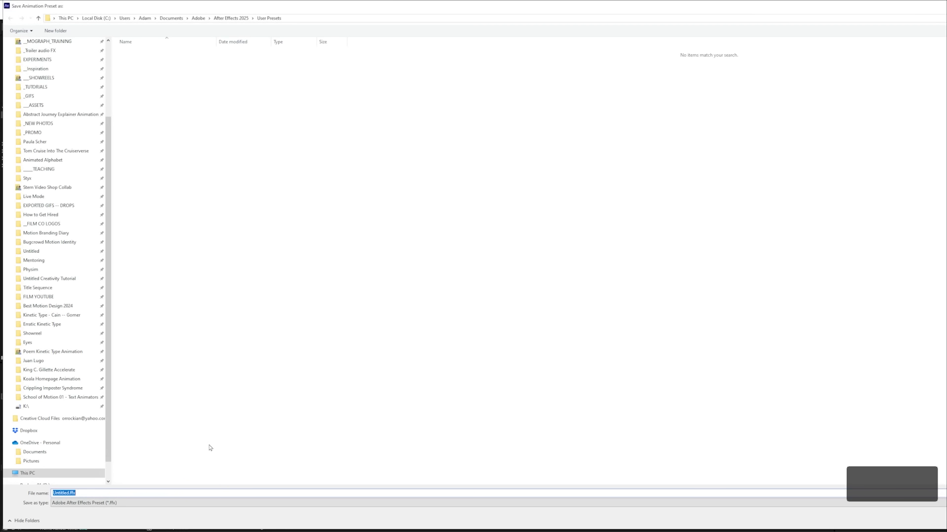
text(wo)
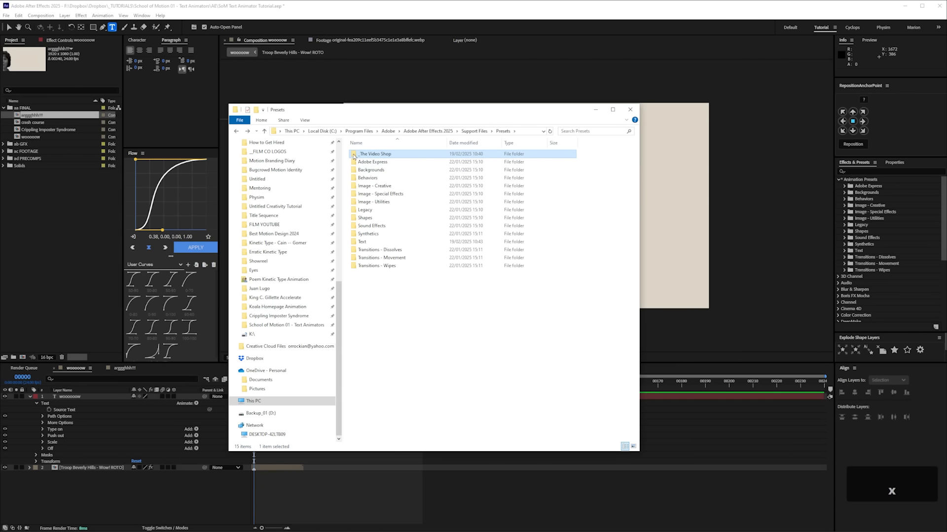
Step: Move the preset file into the _The Video Shop folder under After Effects' Presets and reveal it among the animation presets
double_click(353, 156)
key(ctrl+v)
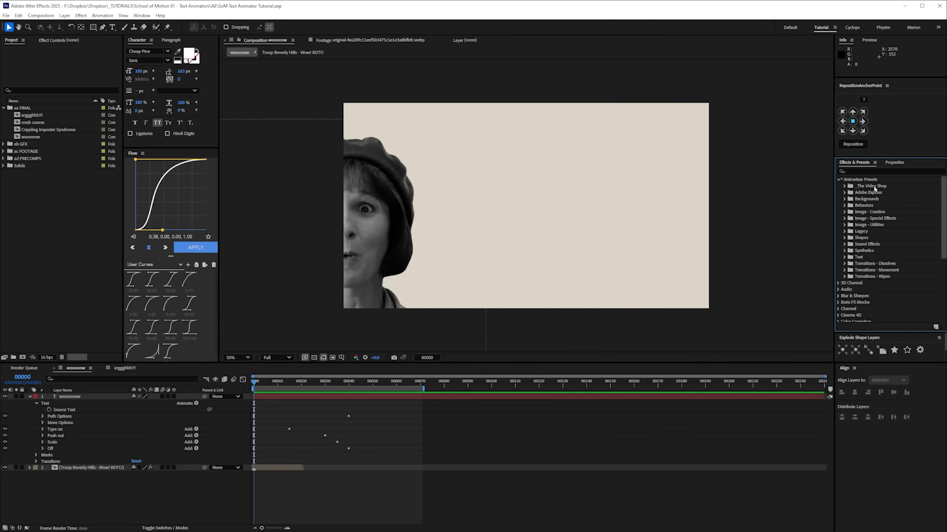
click(844, 186)
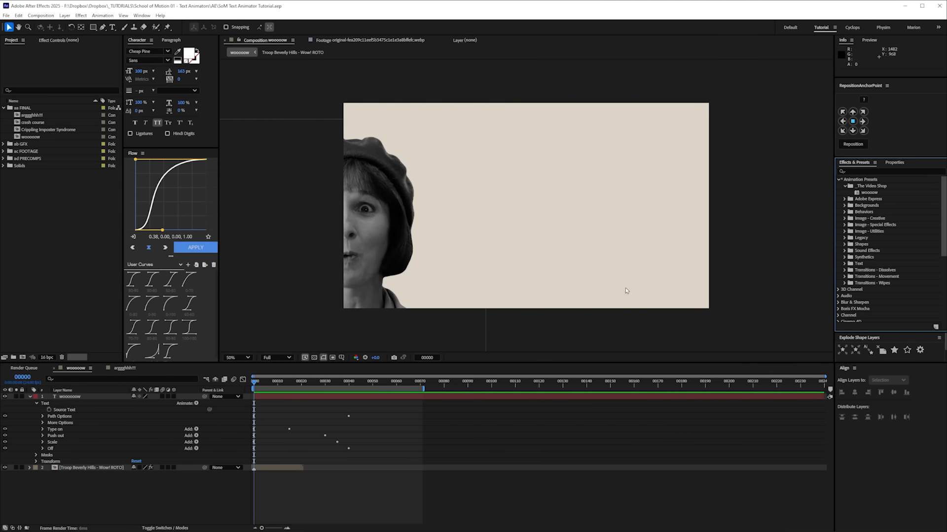
Step: Apply the wooooow preset to the text layer in the argggghhh!!! composition and preview it
click(124, 368)
drag(869, 192, 84, 397)
click(114, 452)
key(space)
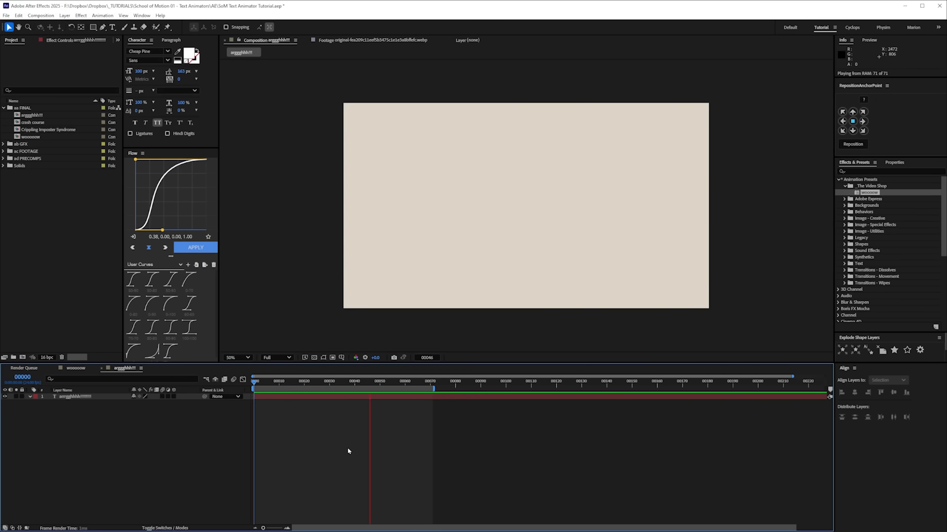
click(57, 398)
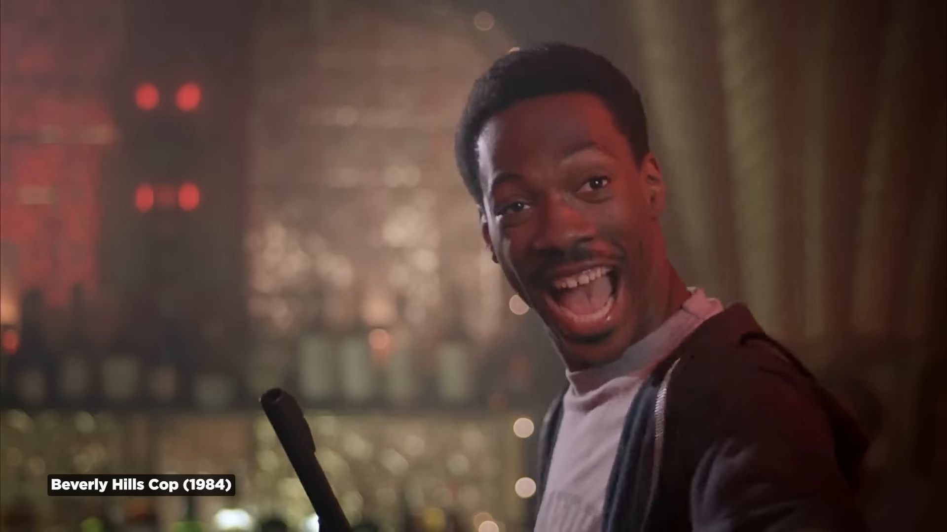
key(space)
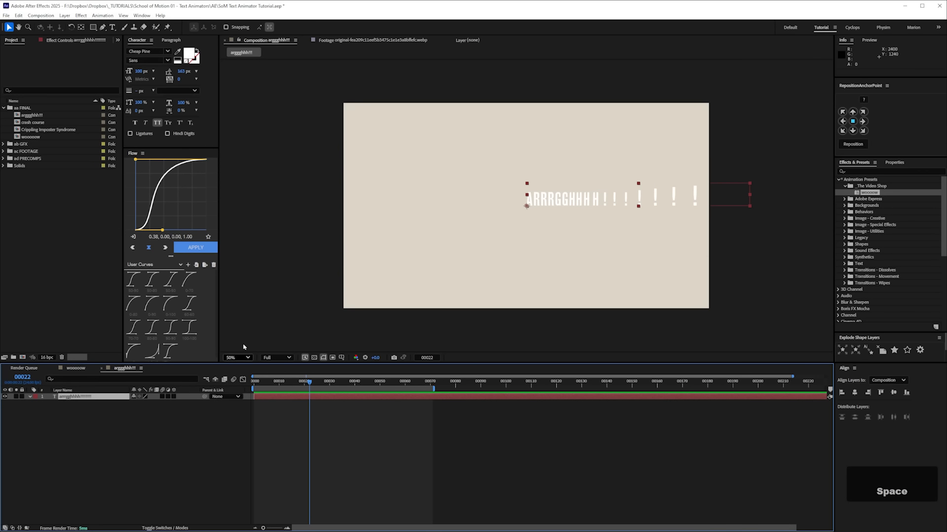
Step: Remove all text animators from the scream text layer
click(103, 16)
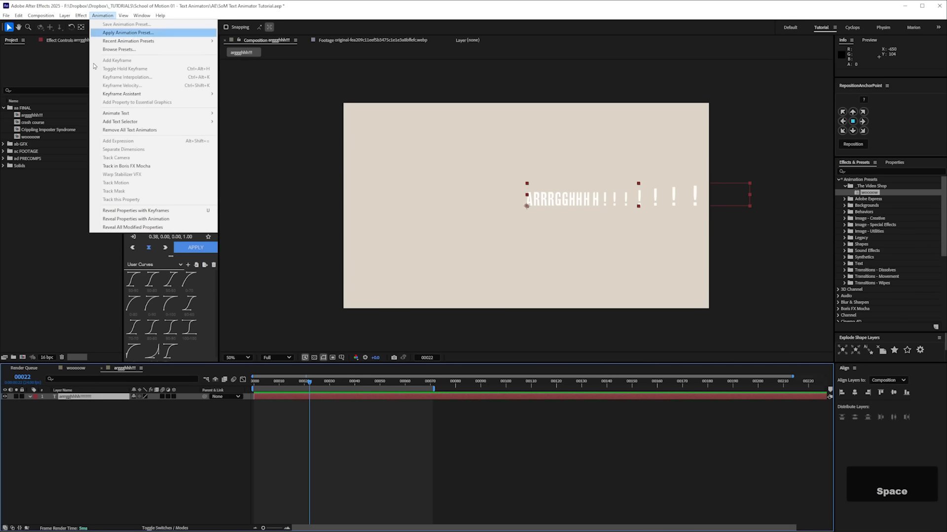
click(125, 132)
click(111, 449)
Step: Find the Full Metal Jacket - Argghhh!!.mp4 clip in the project, place it beneath the scream text layer and shift it toward the frame's right side
key(ctrl+f)
text(meta)
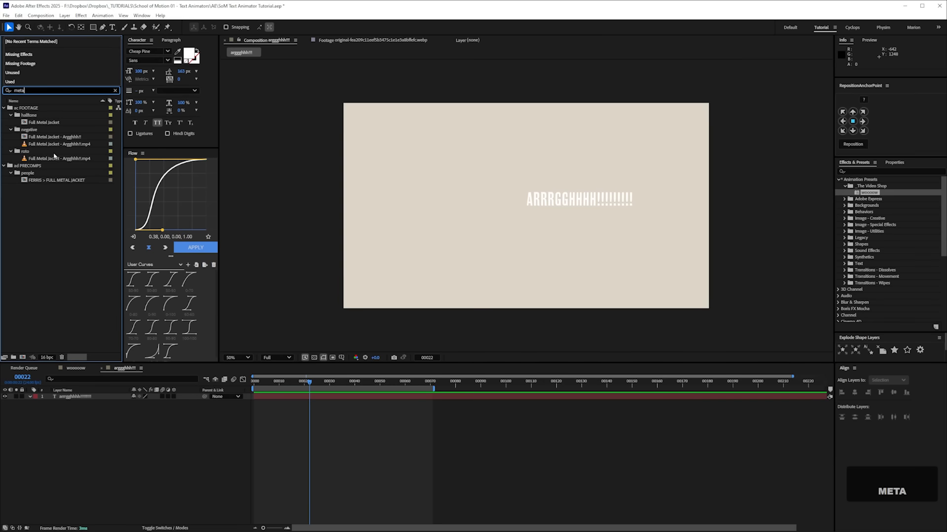
drag(54, 156, 119, 424)
click(115, 90)
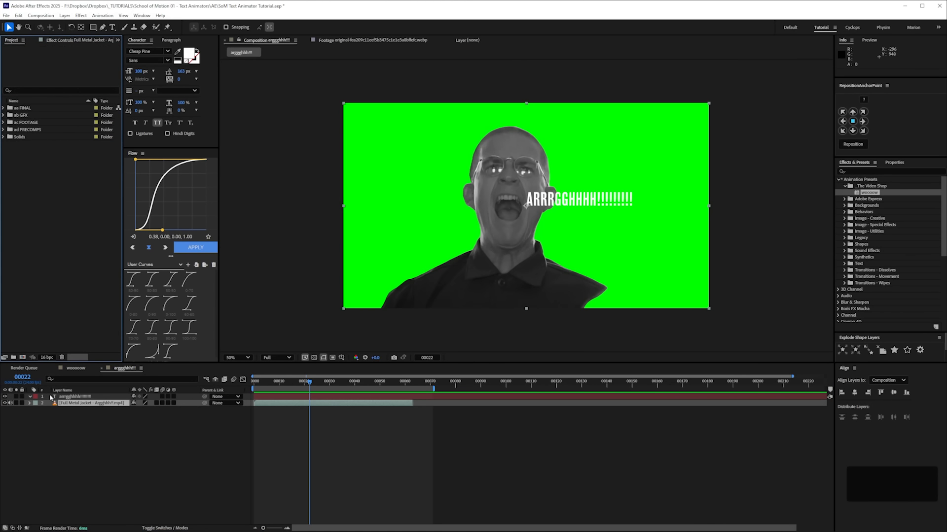
drag(526, 294, 683, 301)
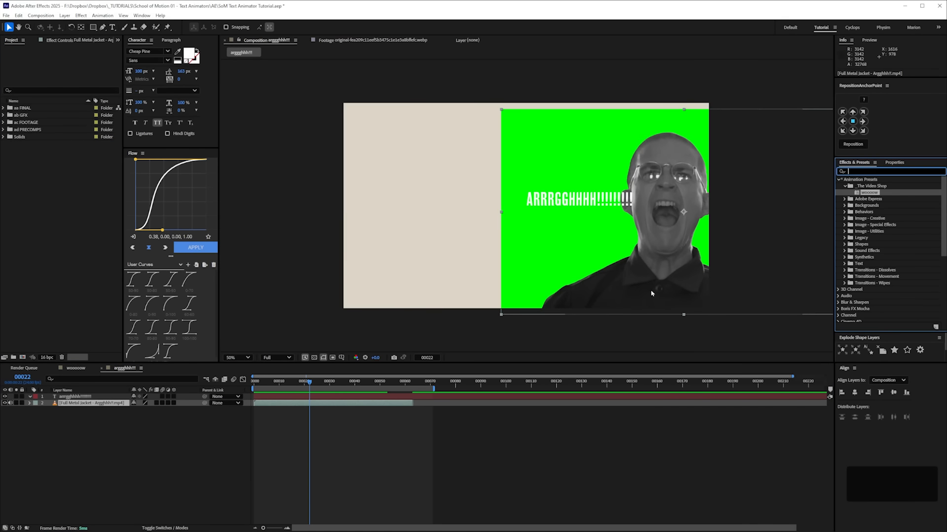
Step: Apply Keylight (1.2) to the Full Metal Jacket clip with the green background as screen colour, and nudge the clip slightly further right
text(key)
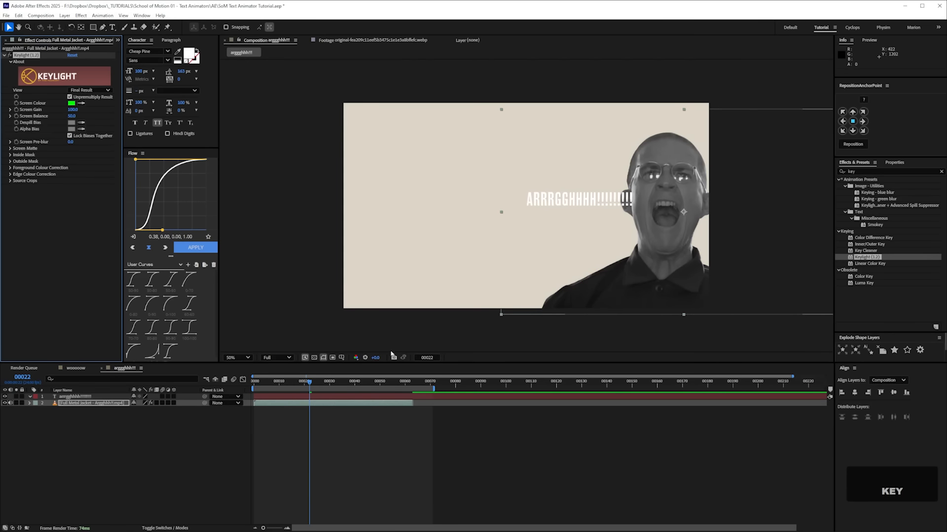
click(82, 406)
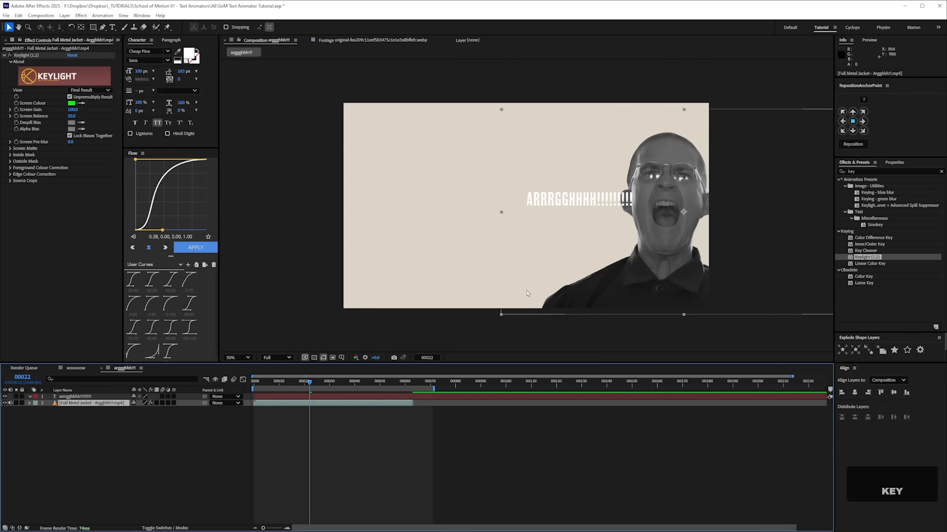
drag(514, 299, 527, 299)
click(92, 463)
Step: Draw a wavy mask path on the scream text layer leading to the man's mouth and attach the text to Mask 1 with Last Margin -468
click(97, 397)
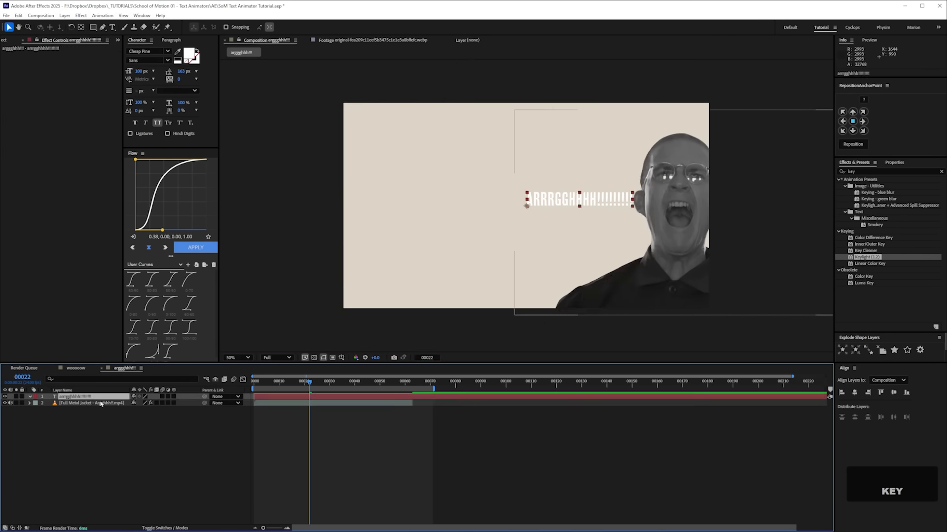
click(103, 27)
drag(361, 224, 393, 211)
key(v)
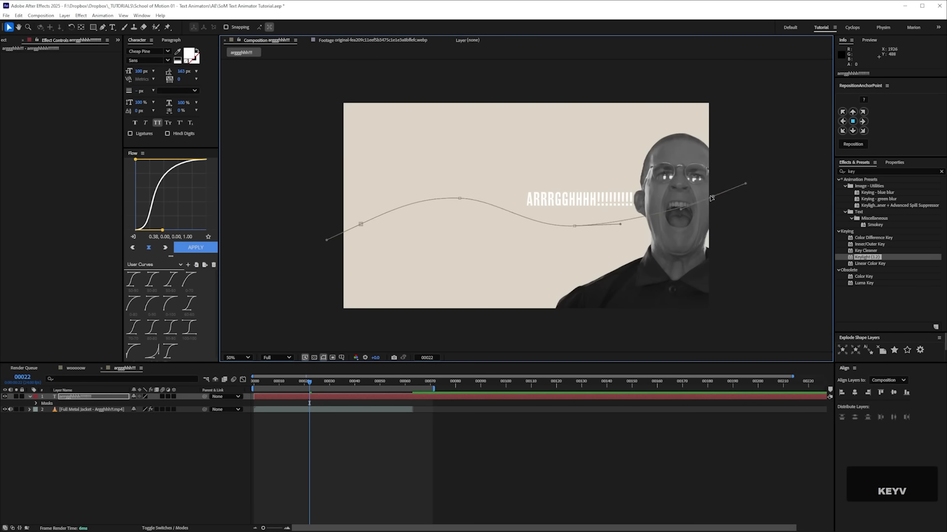
drag(450, 198, 449, 189)
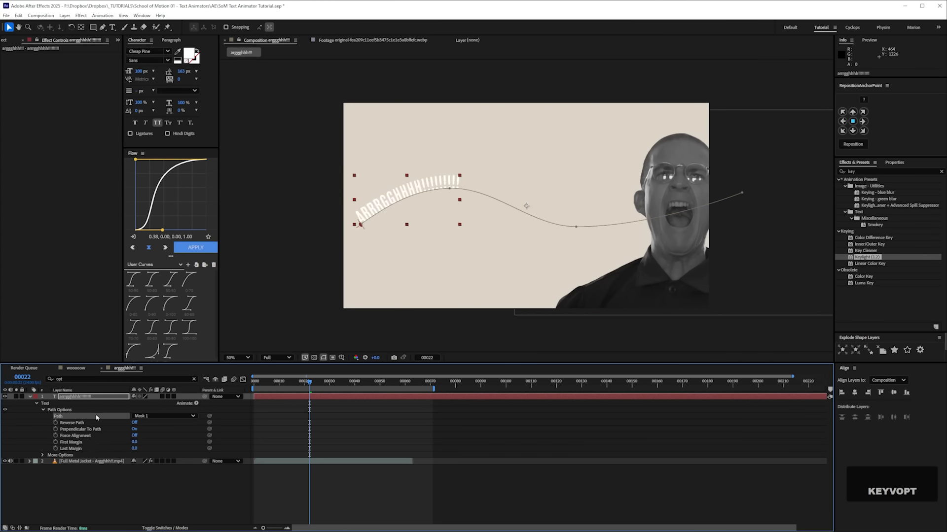
drag(138, 449, 114, 449)
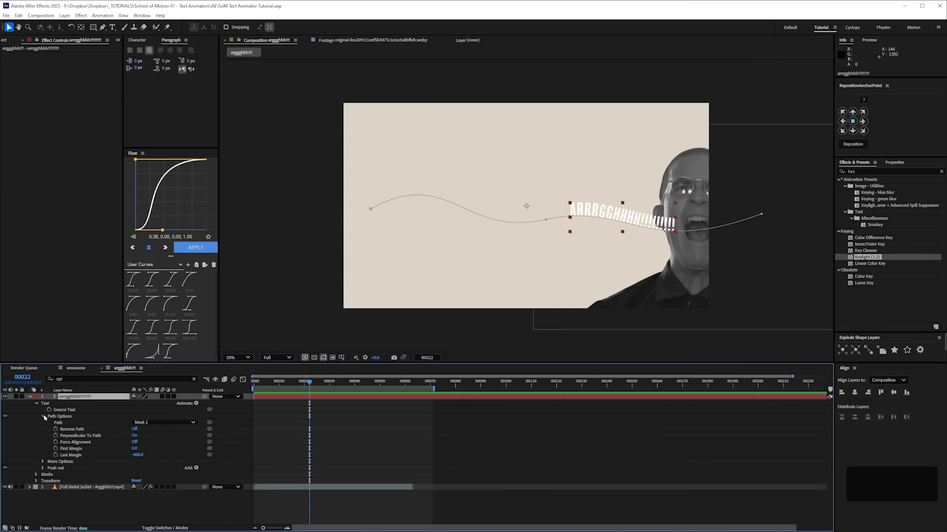
click(43, 417)
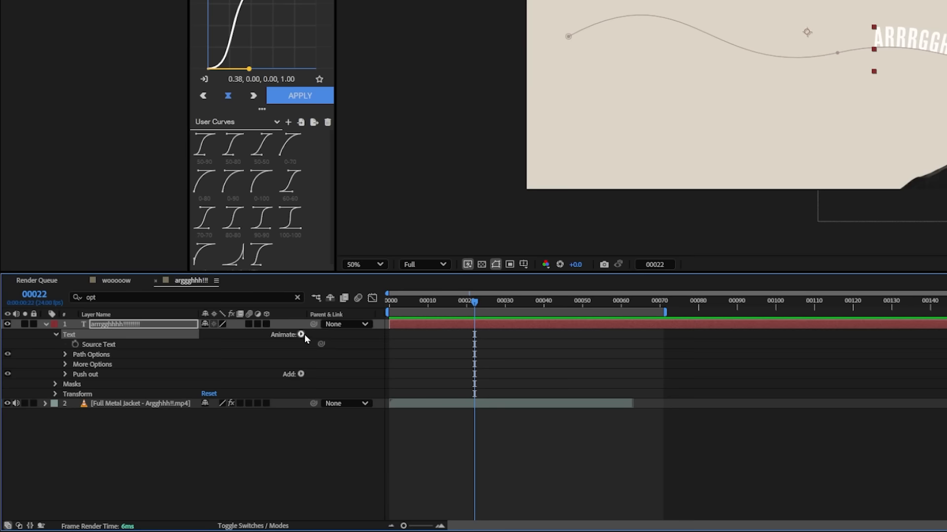
Step: Add a Position text animator to the scream text layer and rename it Push out
click(196, 403)
click(242, 268)
click(89, 384)
key(Return)
text(Push out)
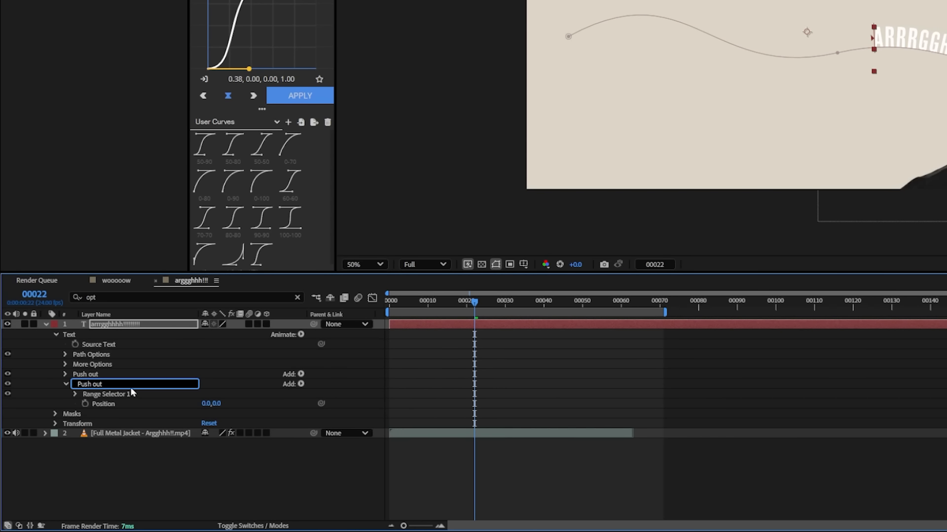
key(Return)
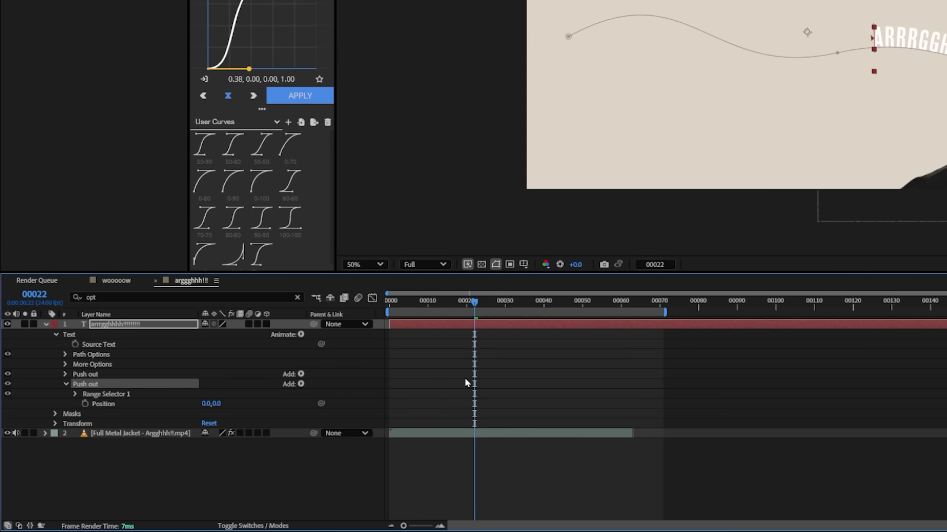
Step: Set the Push out animator's Position to -600, 0
click(210, 403)
text(-600)
key(Return)
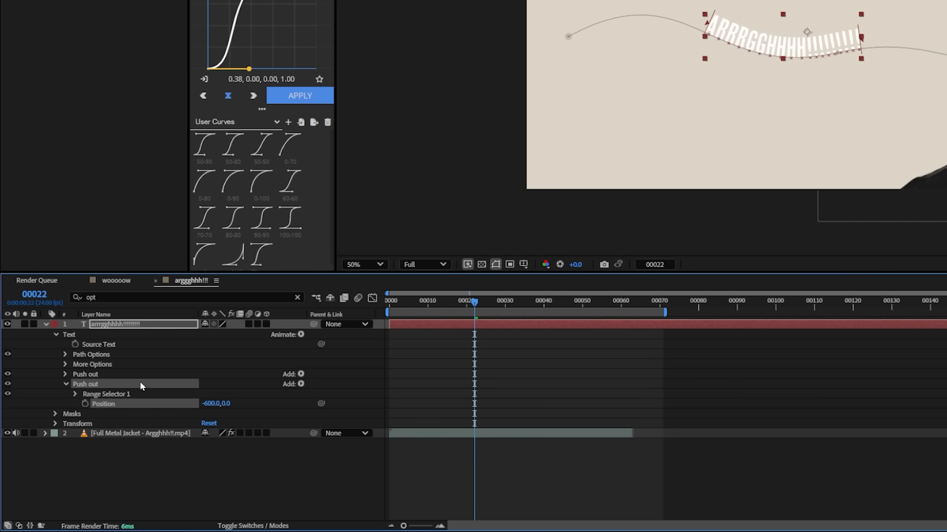
Step: Change the Push out range selector's advanced Shape option to Ramp Down
click(114, 325)
click(75, 395)
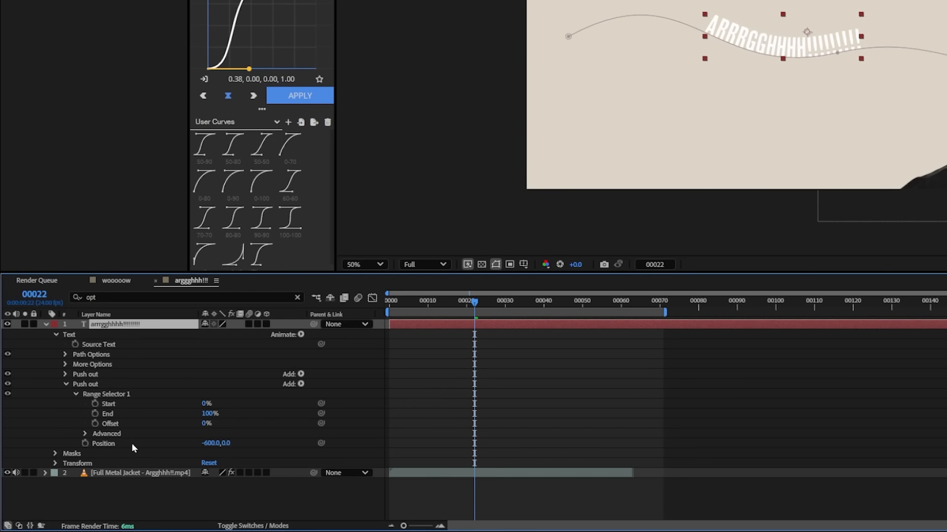
click(85, 433)
click(237, 483)
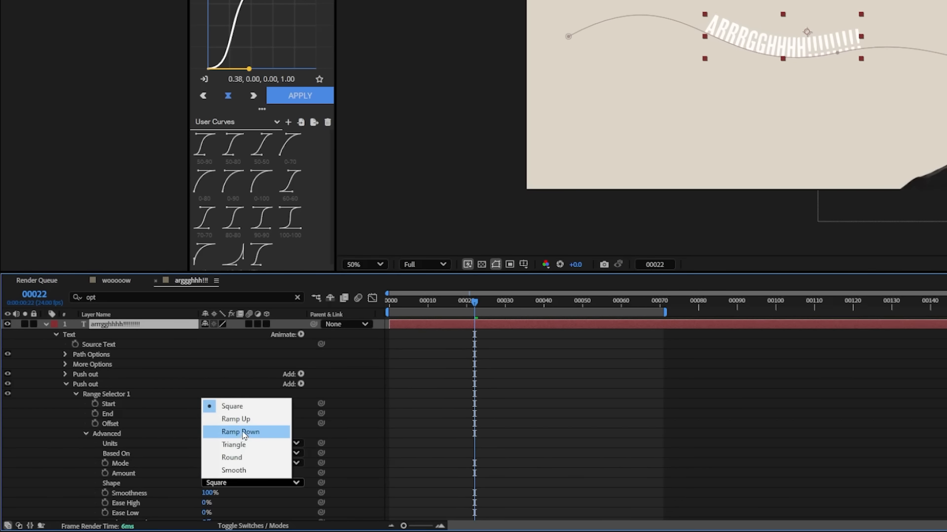
key(Return)
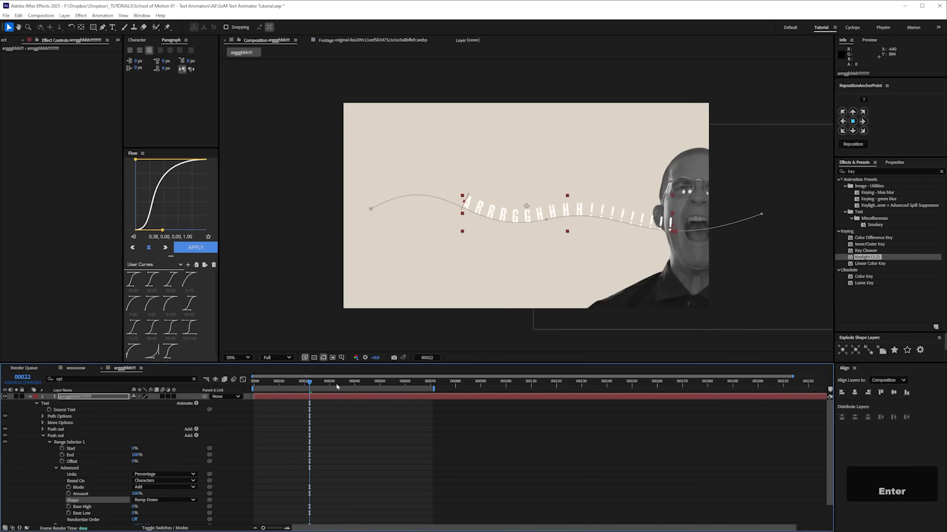
Step: Keyframe the Push out range selector's Offset from -100% at frame 0 to 100% at frame 25
click(306, 383)
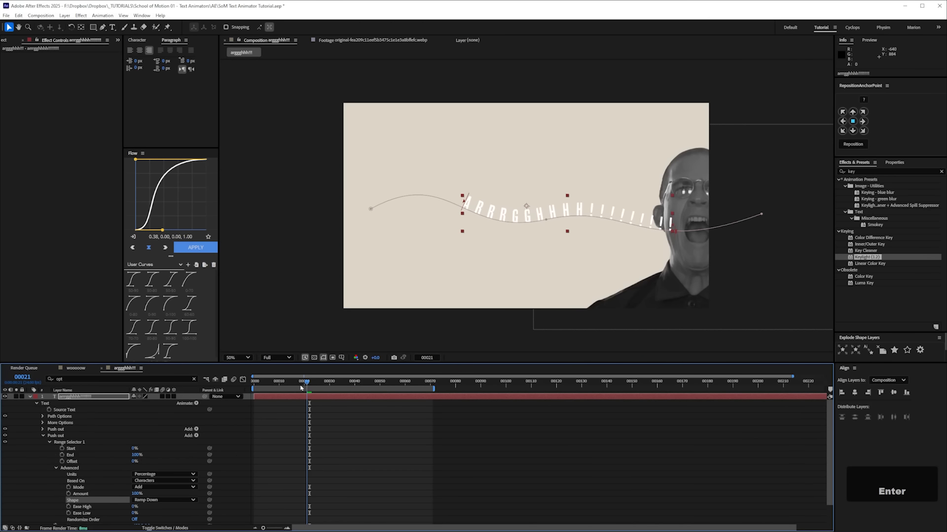
drag(301, 388, 146, 401)
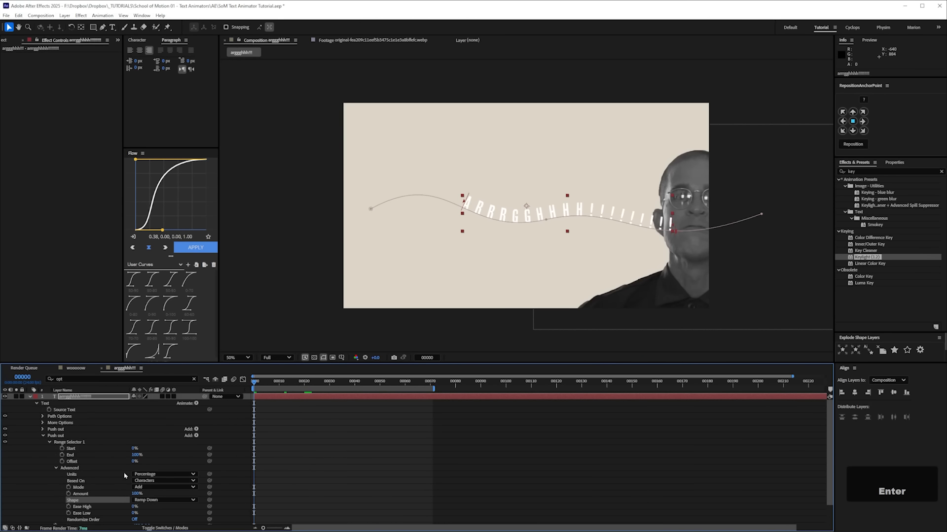
drag(132, 465, 1, 469)
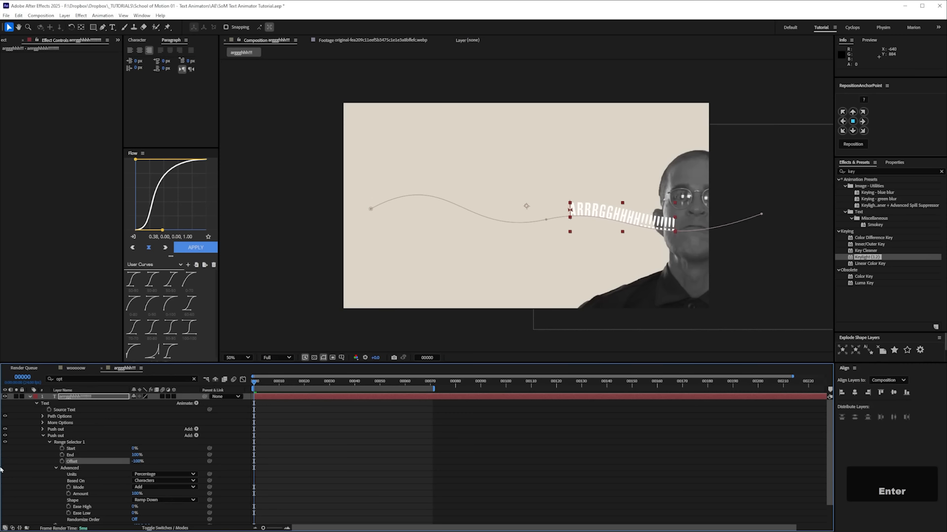
click(63, 461)
drag(321, 384, 317, 388)
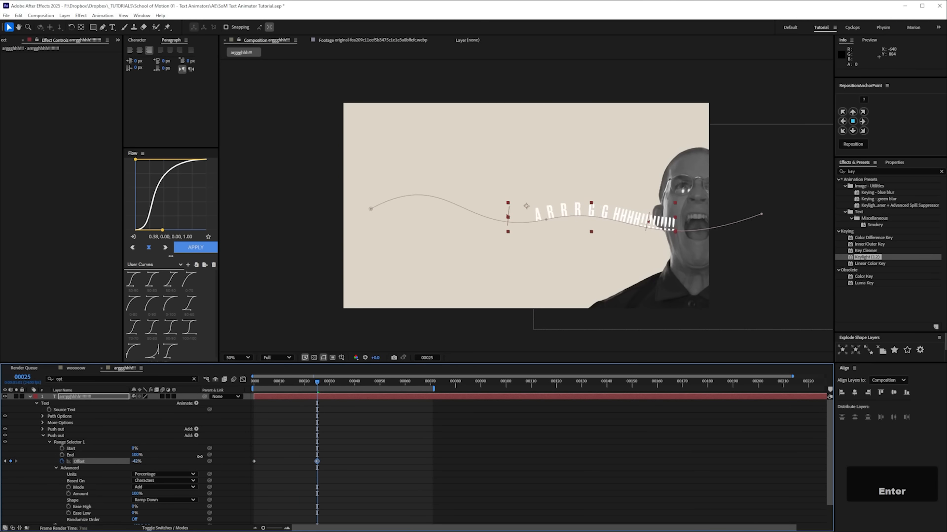
drag(137, 461, 378, 448)
Step: End the work area at frame 35 and preview the scream text's push-out animation
drag(340, 387, 343, 387)
key(n)
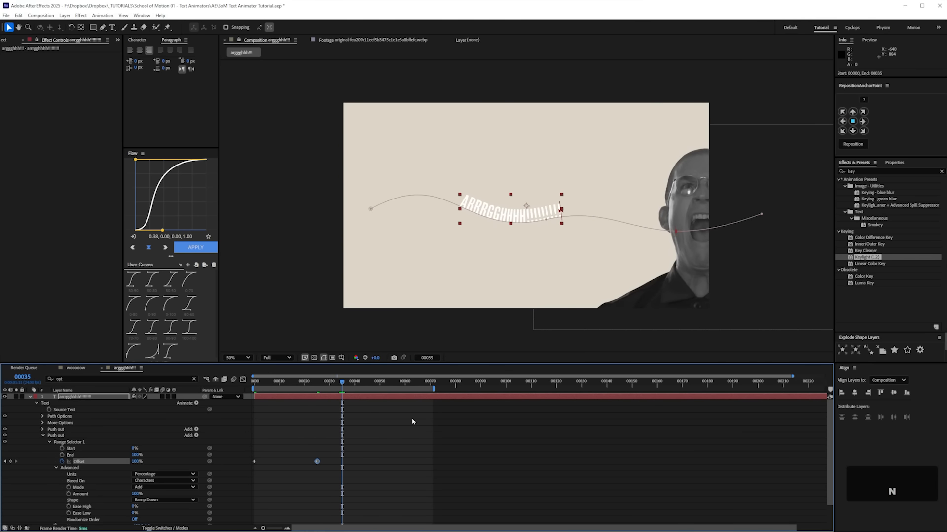
key(KP_0)
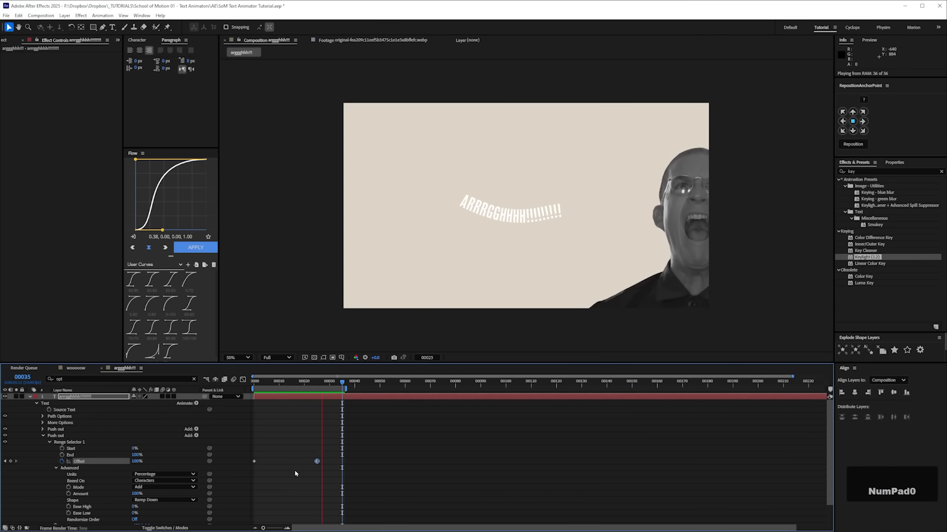
key(space)
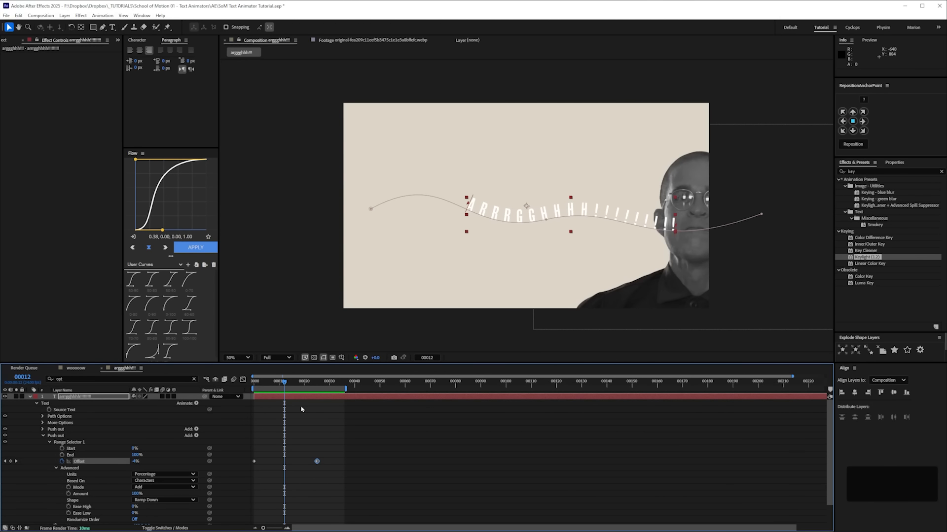
key(KP_0)
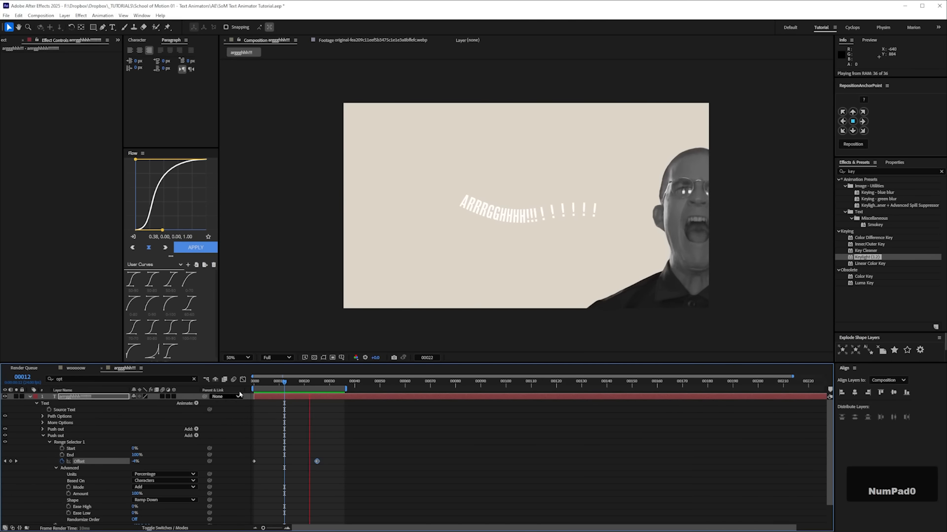
key(space)
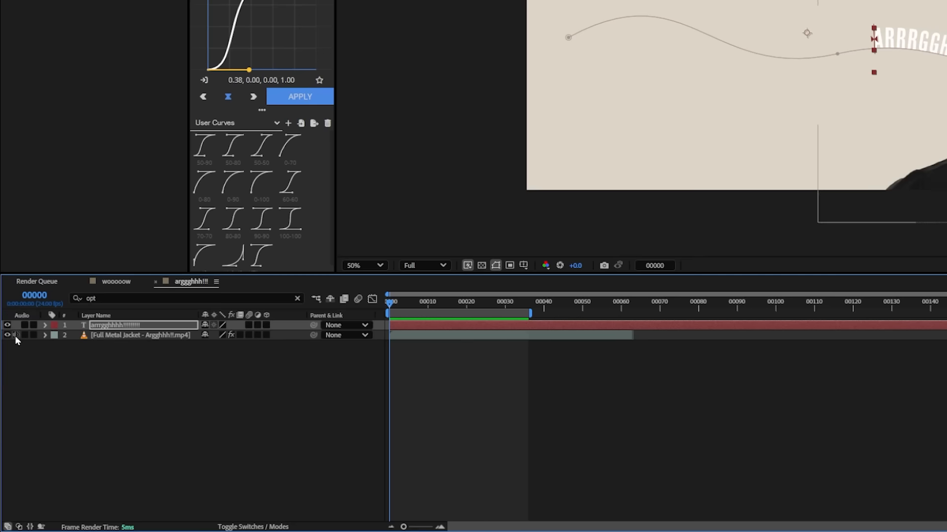
Step: Set the Push out range selector's Ease High to 100% and Ease Low to -50%, previewing the motion
click(253, 415)
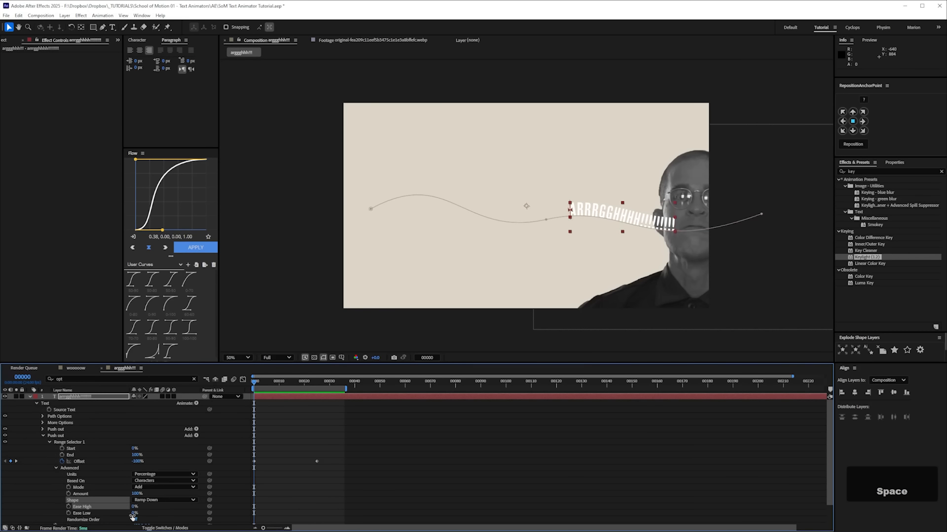
drag(144, 507, 243, 519)
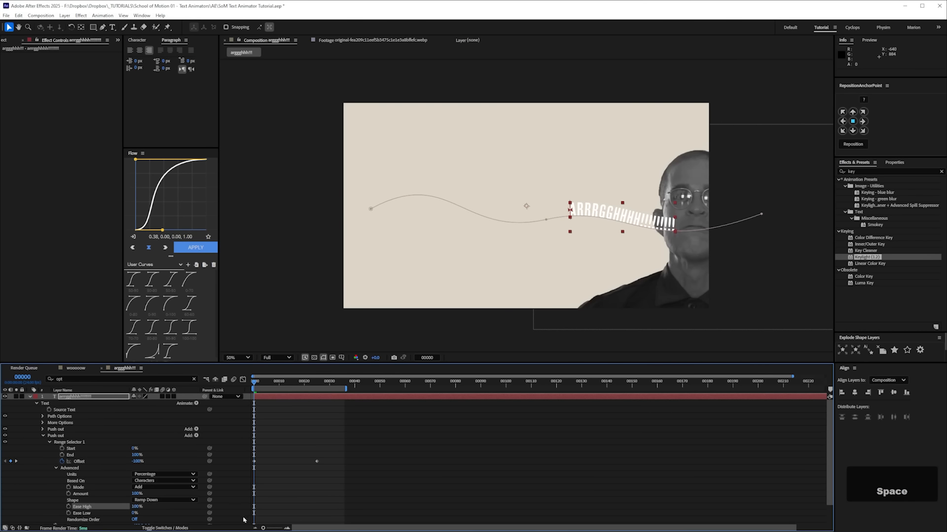
key(KP_0)
key(space)
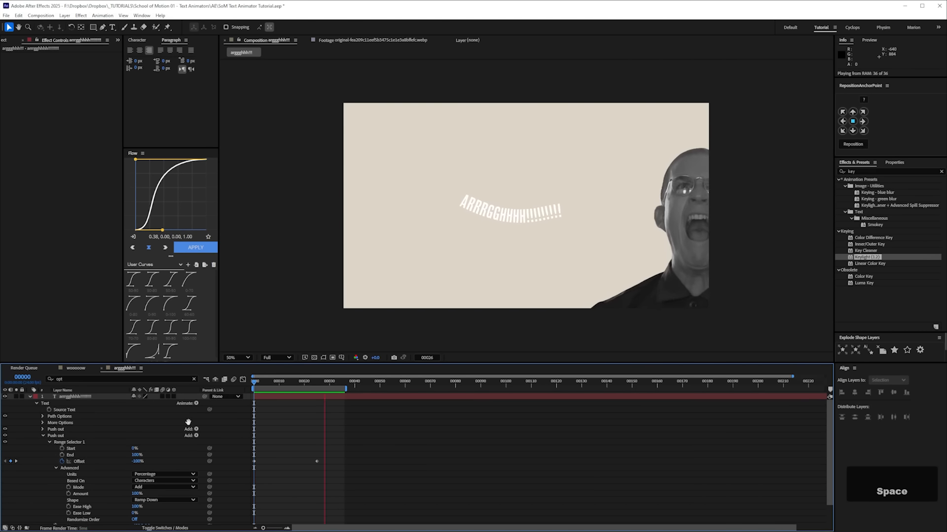
click(136, 513)
text(-50)
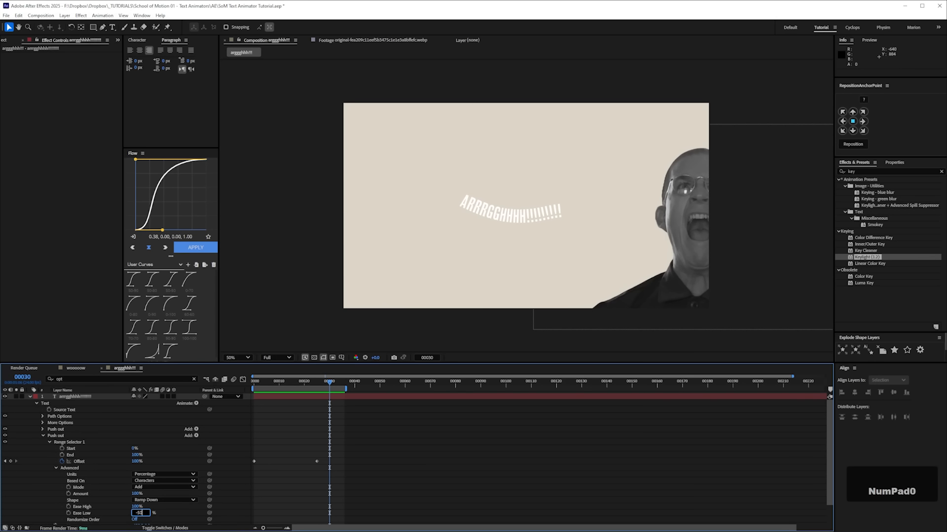
key(KP_Enter)
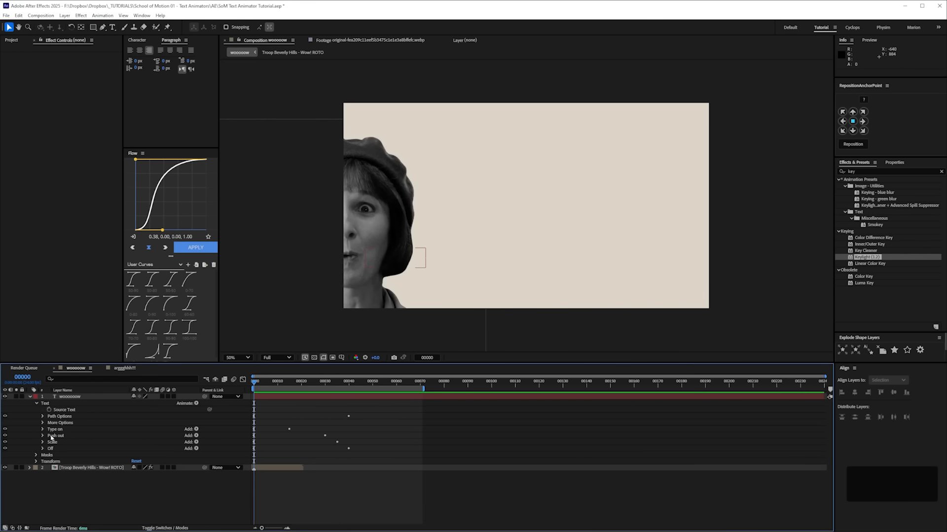
Step: Copy the Type on animator from the wooooow text layer onto the scream text layer and reveal its keyframes
click(56, 430)
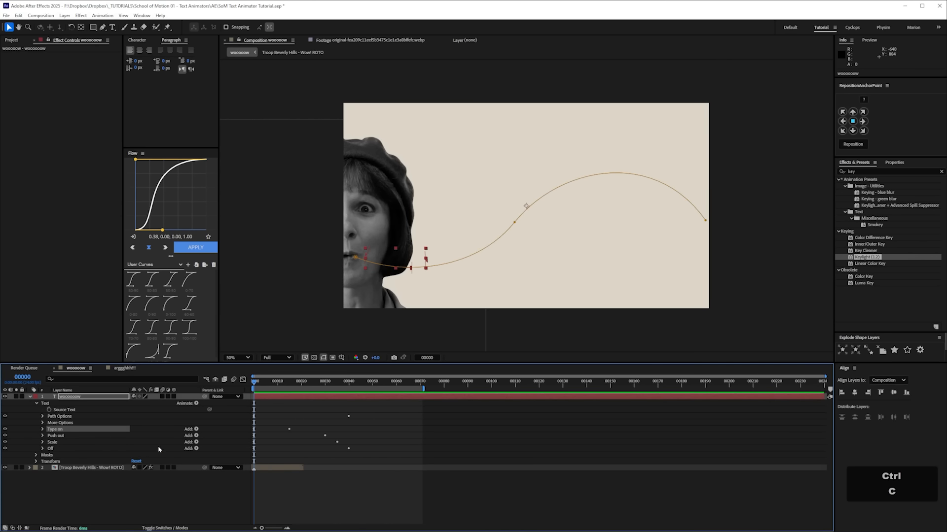
click(124, 368)
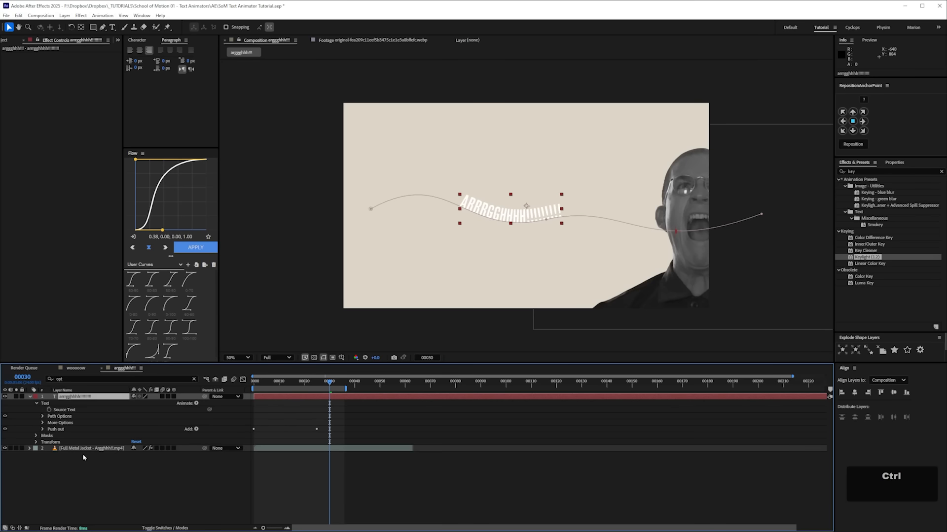
key(ctrl+v)
key(u)
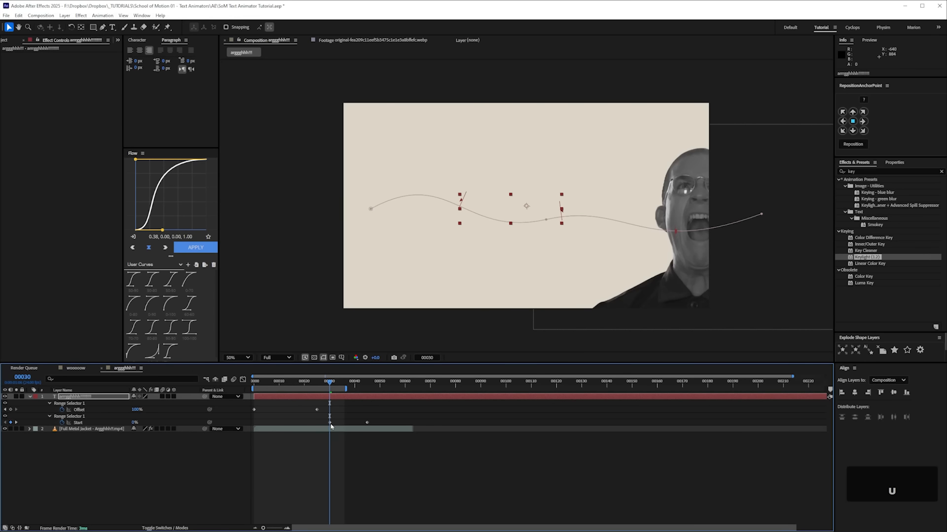
Step: Move the pasted Type on animator's Start keyframes to frame 0 and frame 25, aligned with the Offset keyframes
click(329, 423)
drag(329, 423, 253, 423)
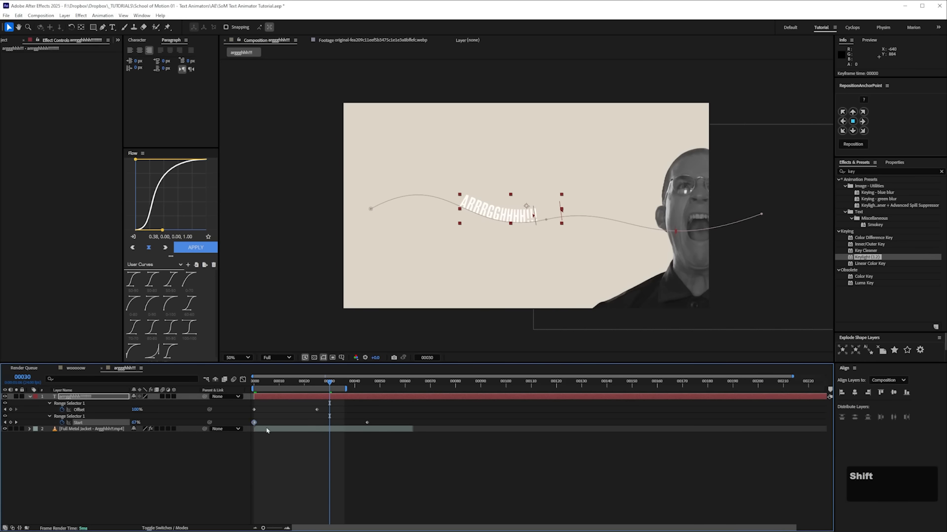
drag(367, 423, 317, 423)
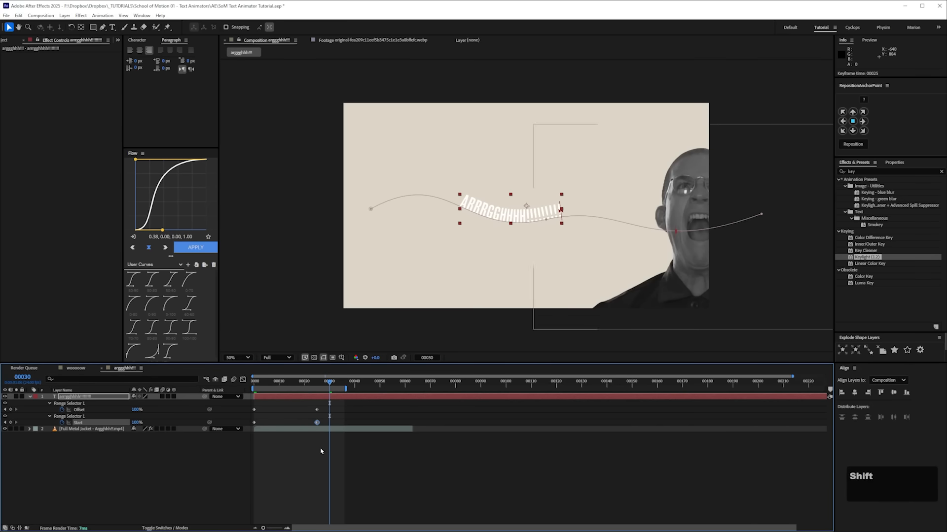
Step: Preview the scream text's combined Push out and Type on animation
click(321, 450)
drag(321, 384, 317, 384)
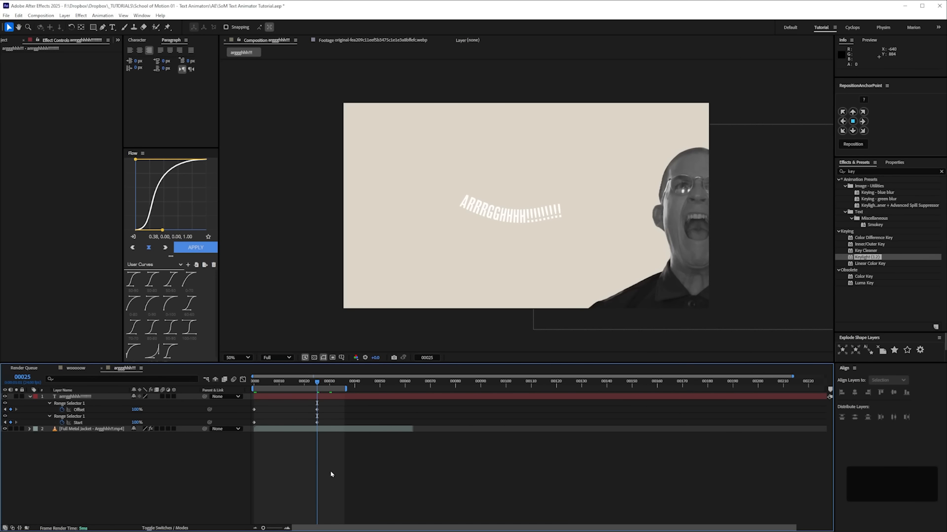
key(KP_0)
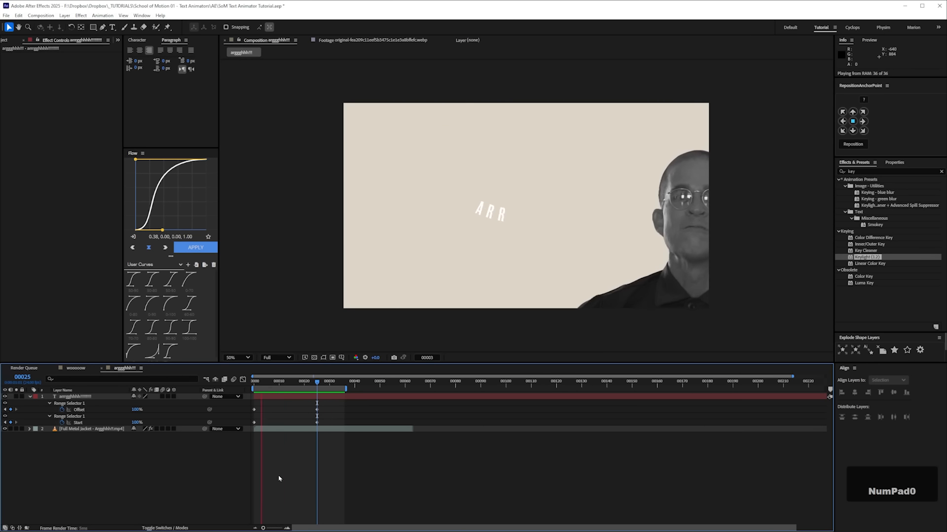
key(space)
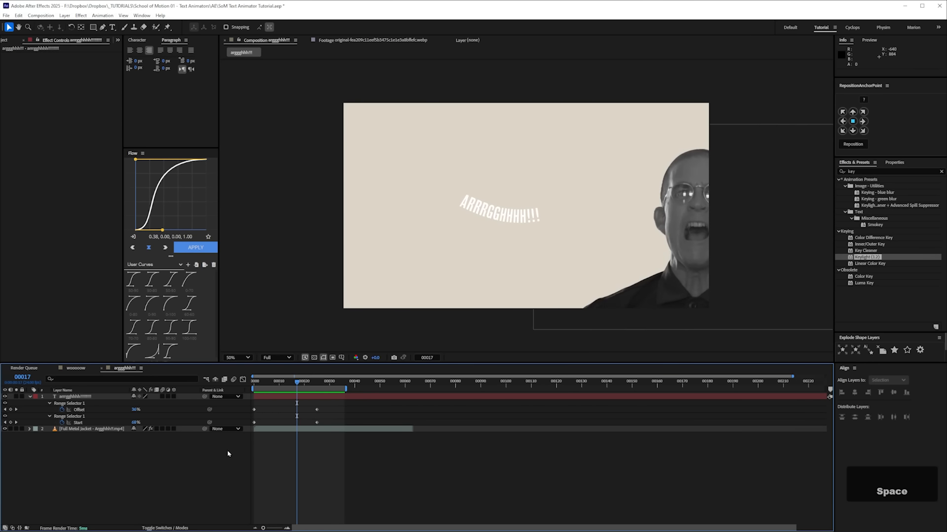
Step: Add a Scale text animator to the scream layer, name it Scale, and expand its range selector's Advanced options
drag(262, 383, 252, 383)
click(43, 436)
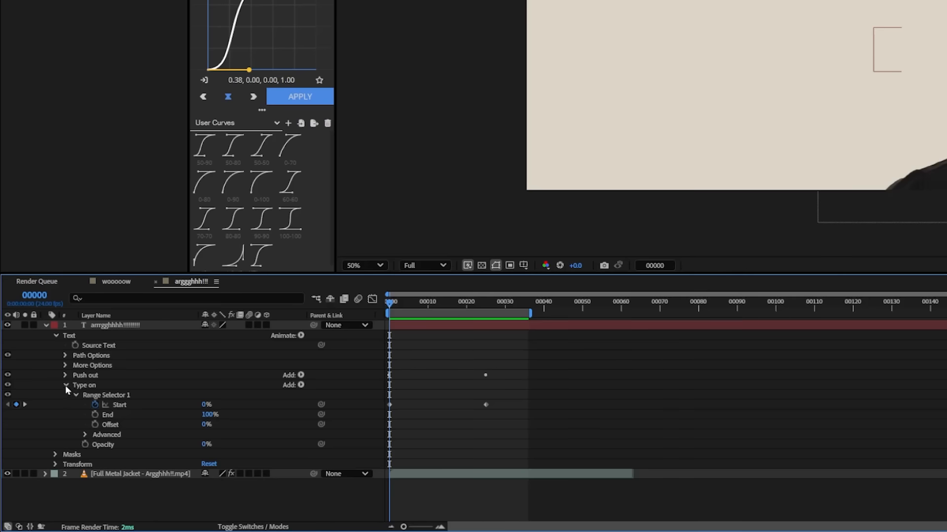
click(66, 386)
click(301, 335)
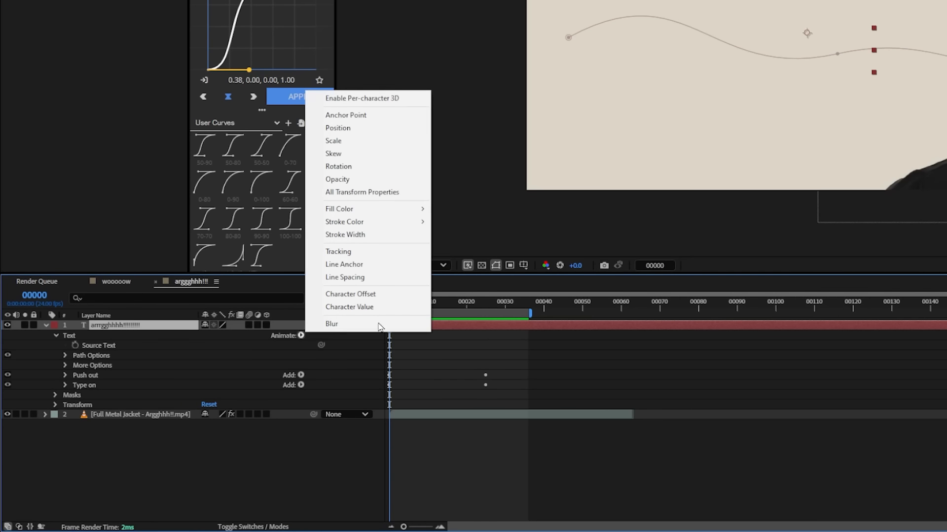
click(345, 144)
click(97, 395)
key(Return)
text(S)
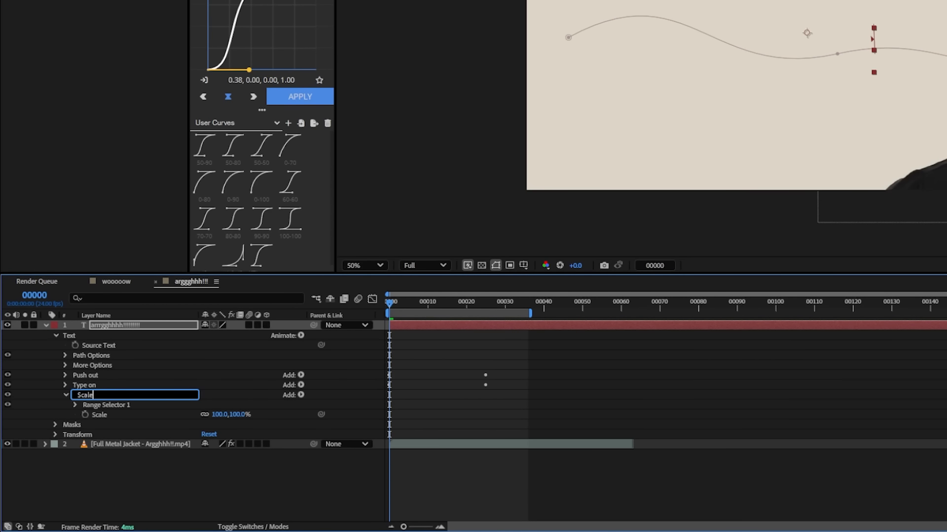
text(cale)
key(Return)
click(76, 406)
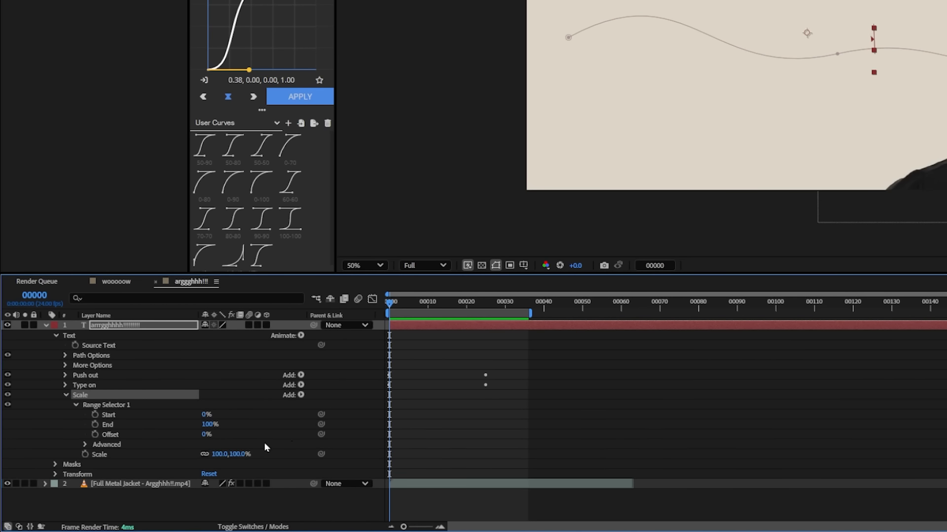
click(87, 445)
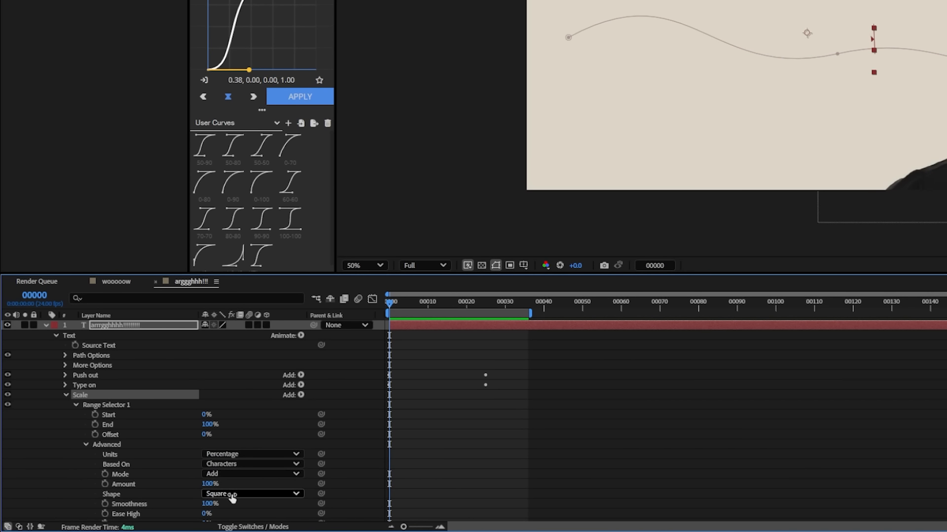
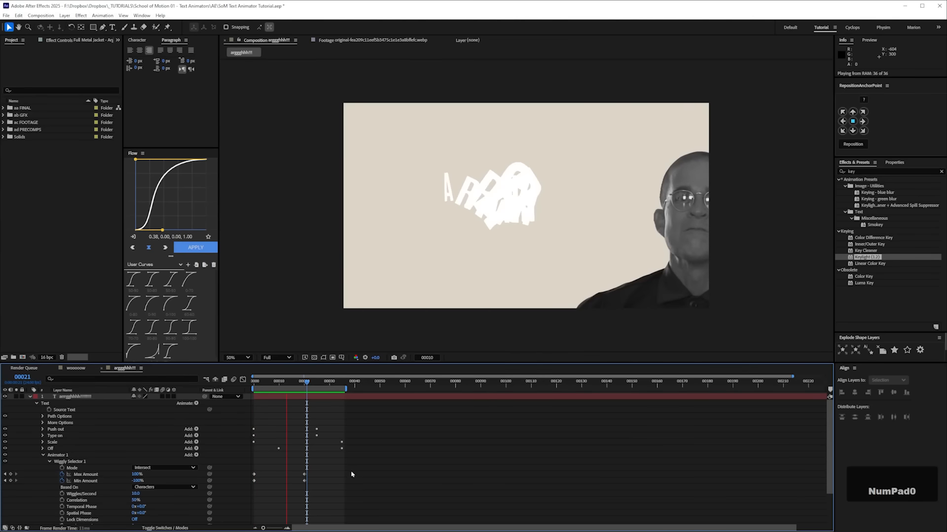
Step: Ease the Type on animator's Start keyframes, check their curve in the graph editor, and preview the scream animation
key(space)
click(43, 436)
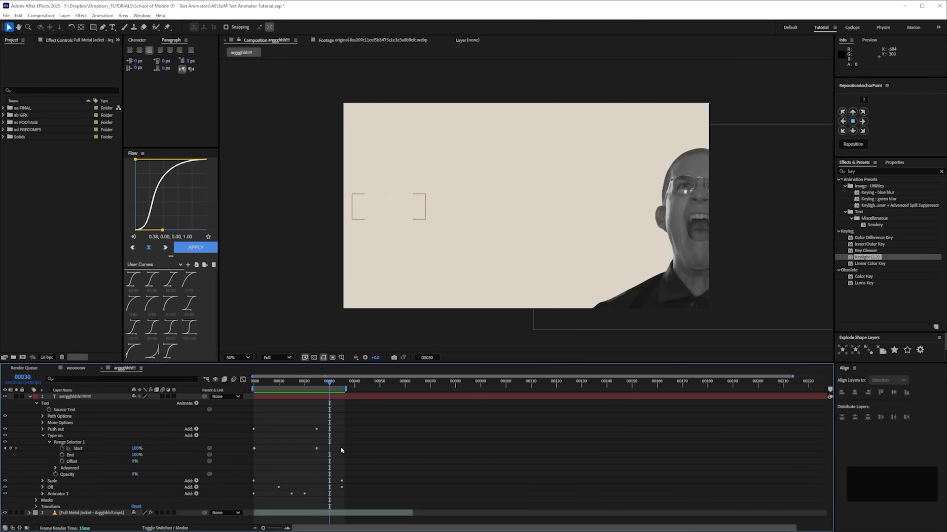
drag(371, 442, 243, 463)
key(F9)
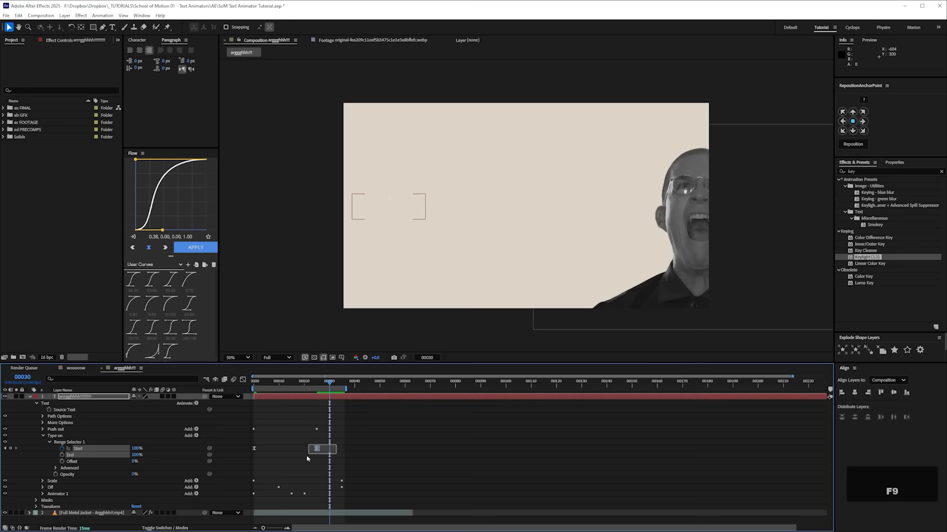
click(243, 381)
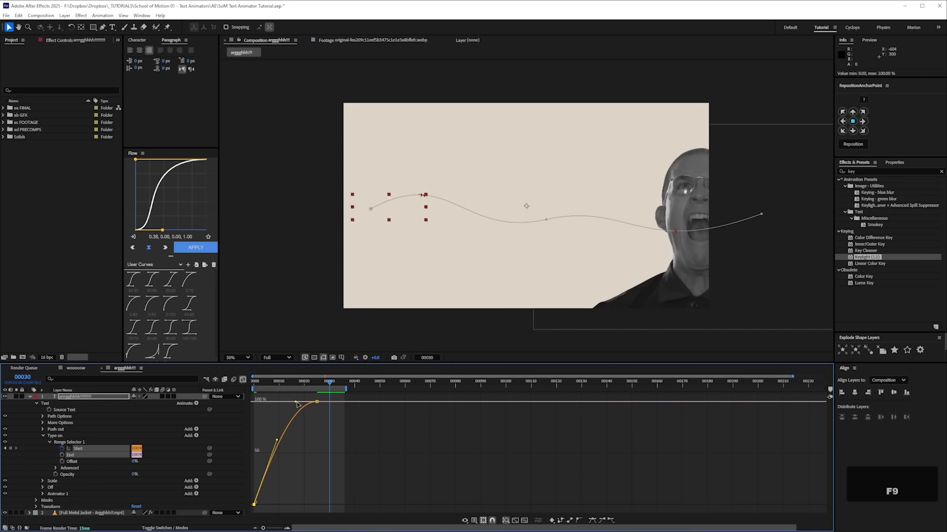
click(243, 380)
key(KP_0)
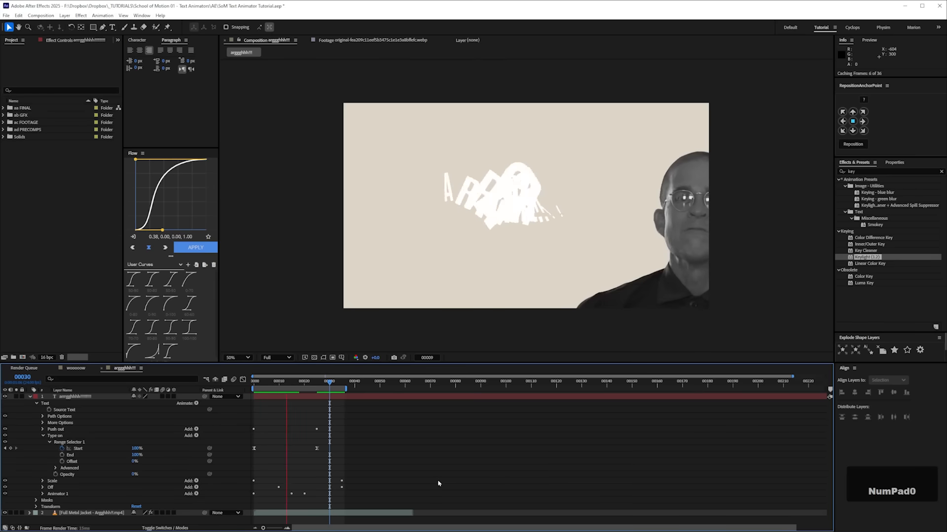
key(space)
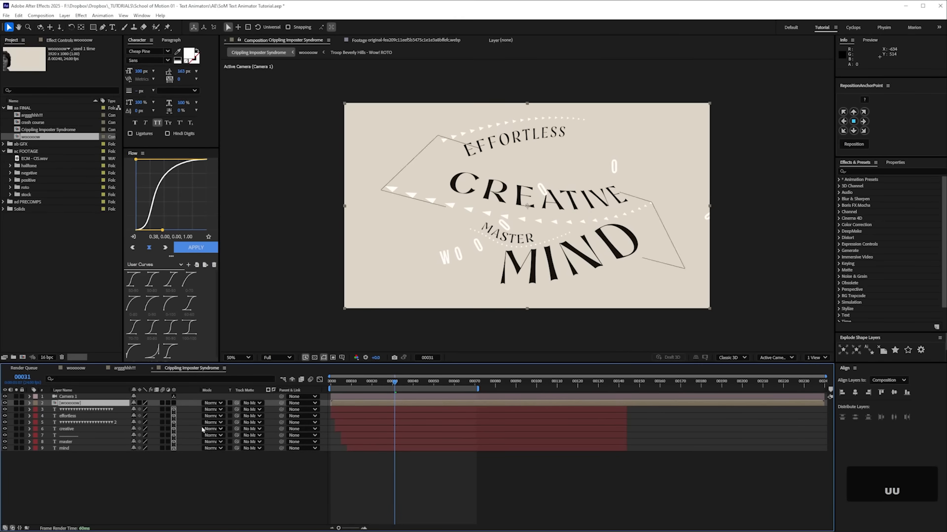
Step: Retime the wooooow precomp layer in the Crippling Imposter Syndrome comp, scale it to 25%, and rotate and position it beside the EFFORTLESS text
drag(363, 406, 388, 406)
key(r)
drag(147, 422, 114, 409)
key(s)
drag(527, 206, 661, 167)
drag(143, 410, 136, 410)
drag(679, 141, 682, 148)
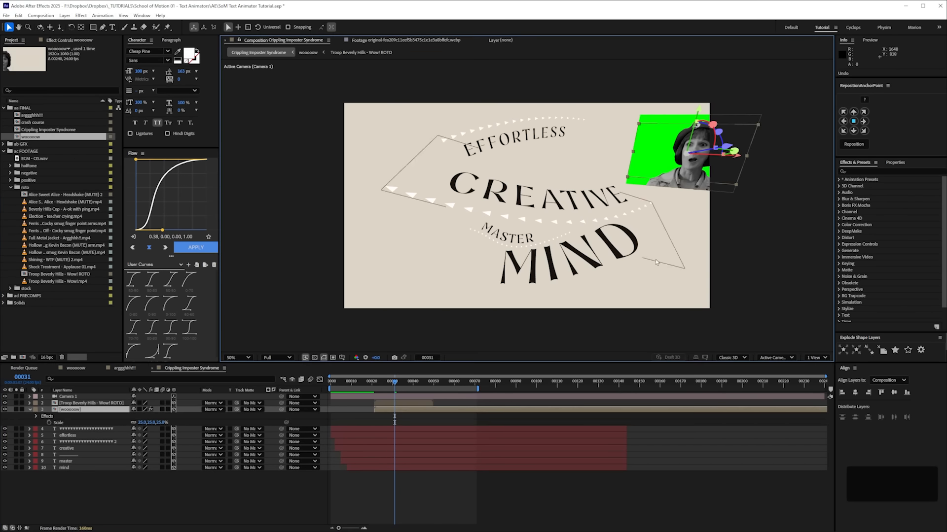
Step: Move the Troop Beverly Hills roto layer beside the EFFORTLESS text, lower its opacity, and scale it to 20%
drag(695, 162, 663, 163)
key(t)
mouse_move(141, 410)
mouse_down()
mouse_move(118, 410)
mouse_move(139, 410)
mouse_up()
key(s)
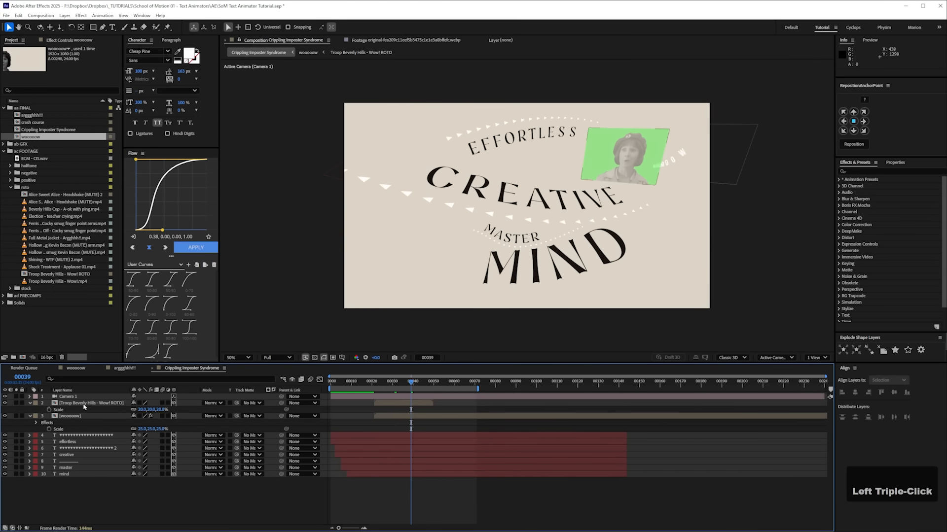
click(77, 416)
click(81, 403)
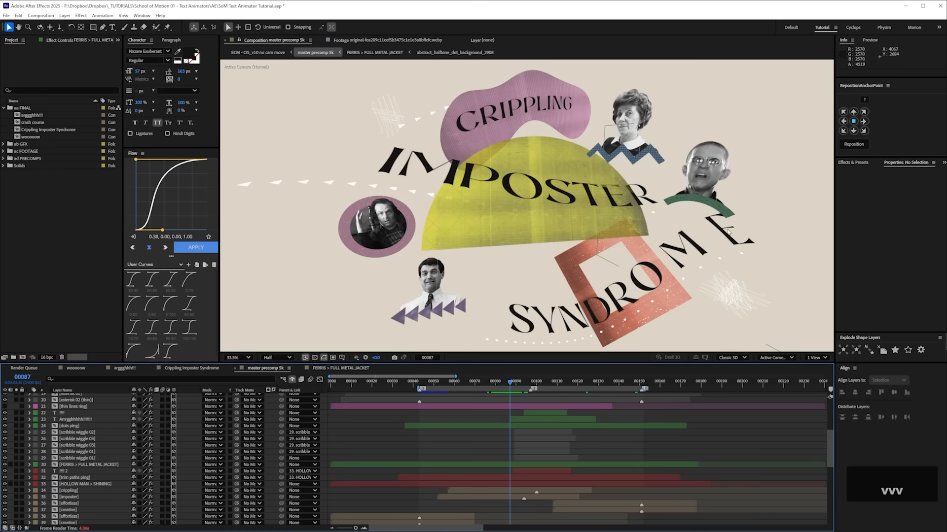
Step: Open the FERRIS > FULL METAL JACKET precomp from the master precomp and scrub through its screaming-man footage
click(699, 223)
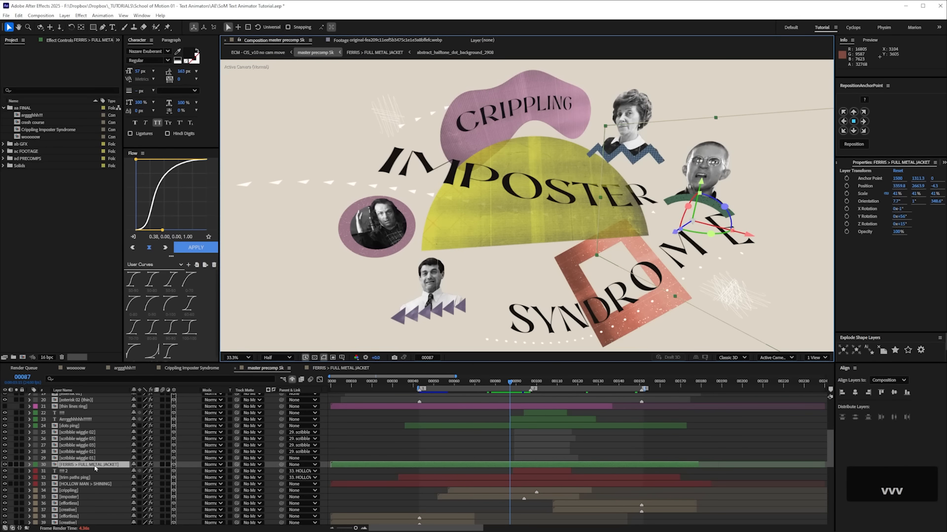
double_click(95, 466)
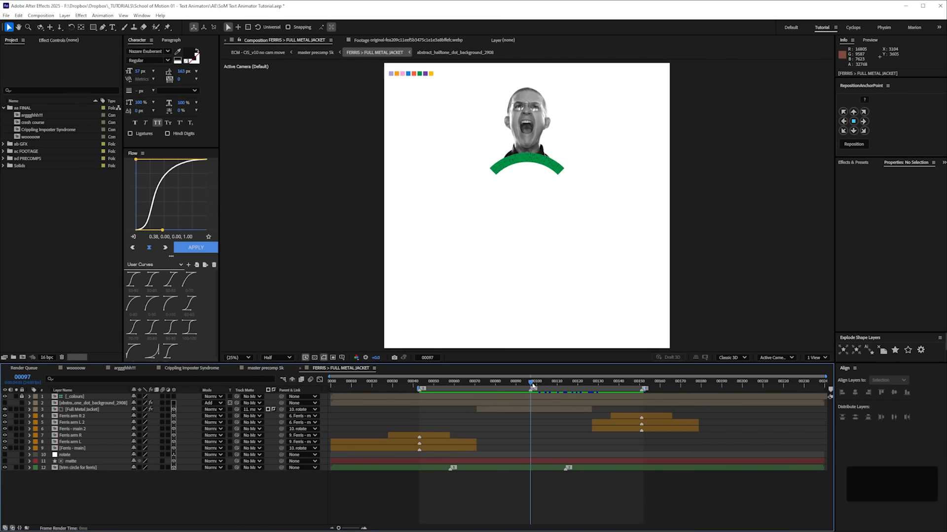
drag(578, 384, 627, 384)
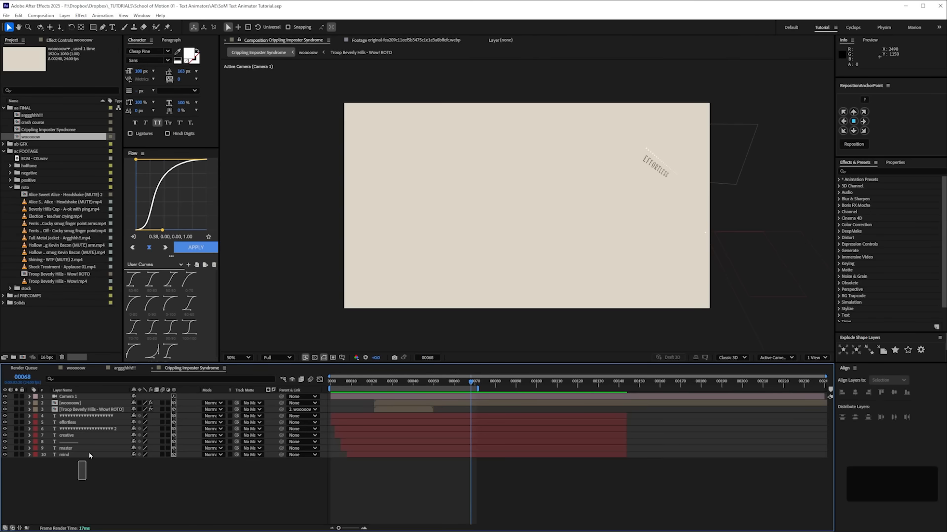
Step: Duplicate the seven text layers above the originals, label the copies yellow, and shift them to start at about frame 57
drag(79, 416, 155, 463)
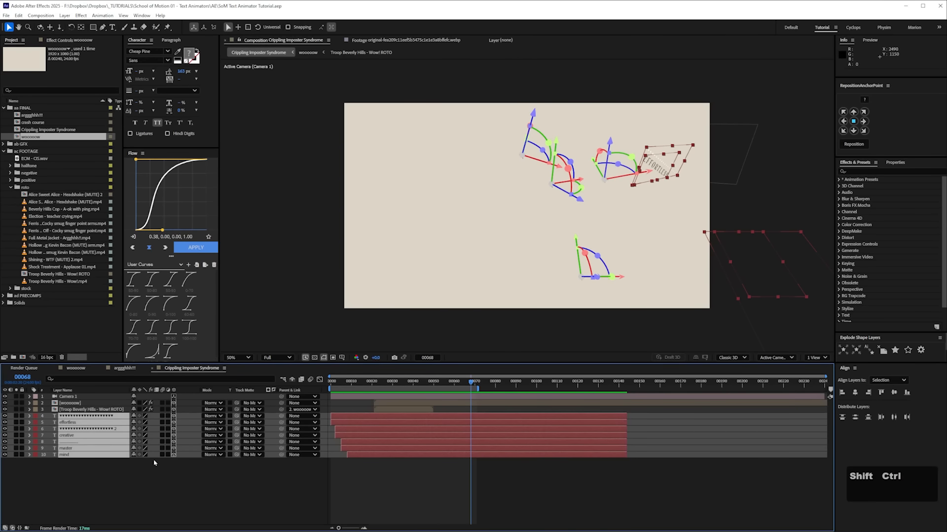
key(ctrl+d)
drag(74, 448, 66, 422)
drag(65, 422, 65, 414)
click(35, 416)
click(68, 297)
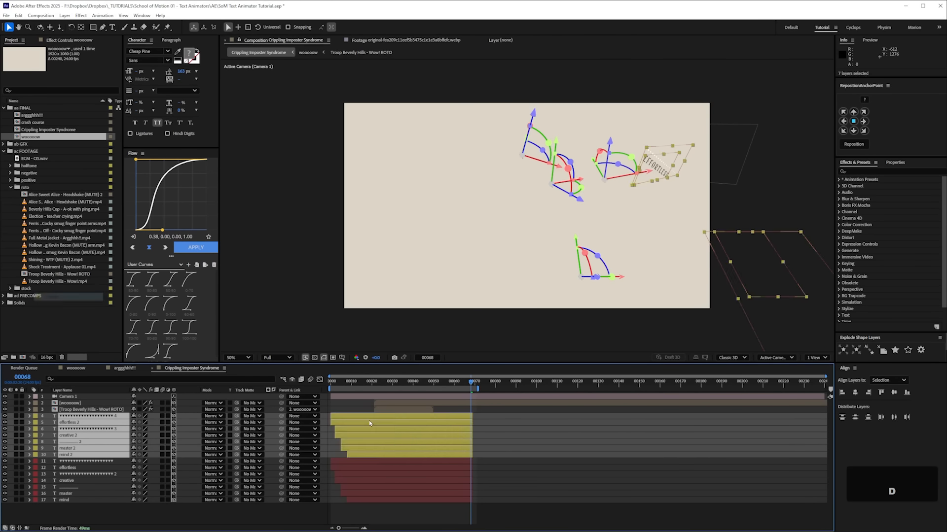
drag(369, 422, 487, 422)
Step: Retype the duplicated "effortless" text as "crippling" and the duplicated "creative" text as "imposter", viewing them at frame 93
drag(446, 384, 522, 387)
click(68, 436)
double_click(80, 416)
click(80, 423)
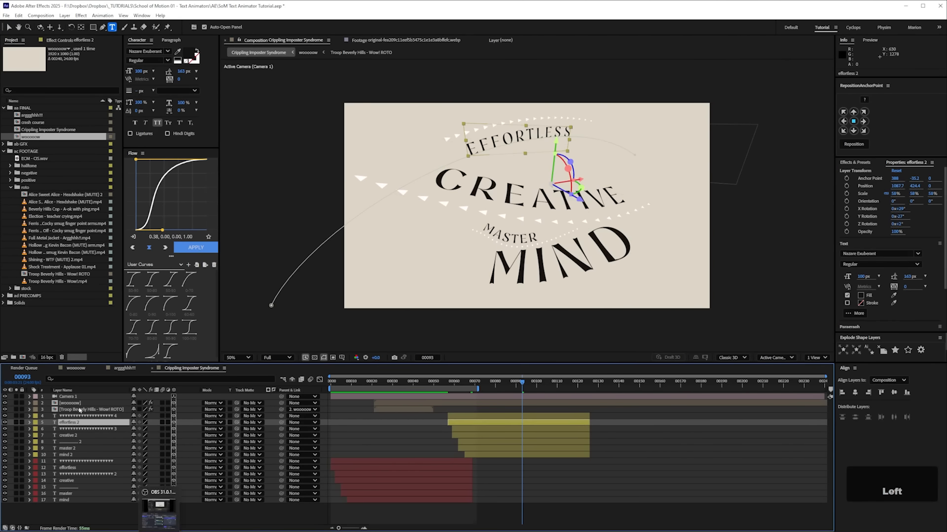
double_click(80, 423)
double_click(68, 435)
text(imposter)
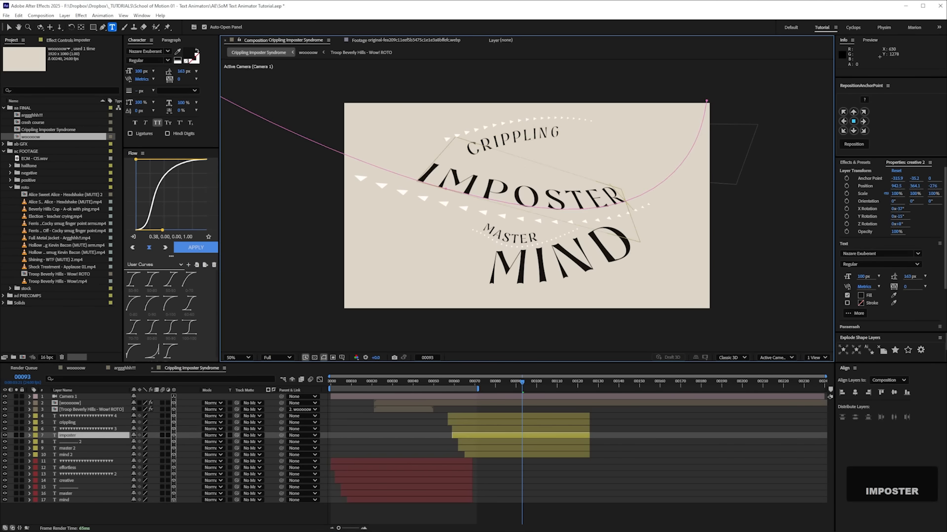
Step: Delete the duplicated "master" text layer and the duplicated dotted-line layer beneath it
click(69, 518)
key(v)
click(510, 237)
key(Delete)
click(498, 245)
key(Delete)
Step: Retype the duplicated "mind" text as "syndrome" and reduce its font size
triple_click(500, 270)
text(sydnrome)
click(76, 442)
drag(142, 71, 127, 70)
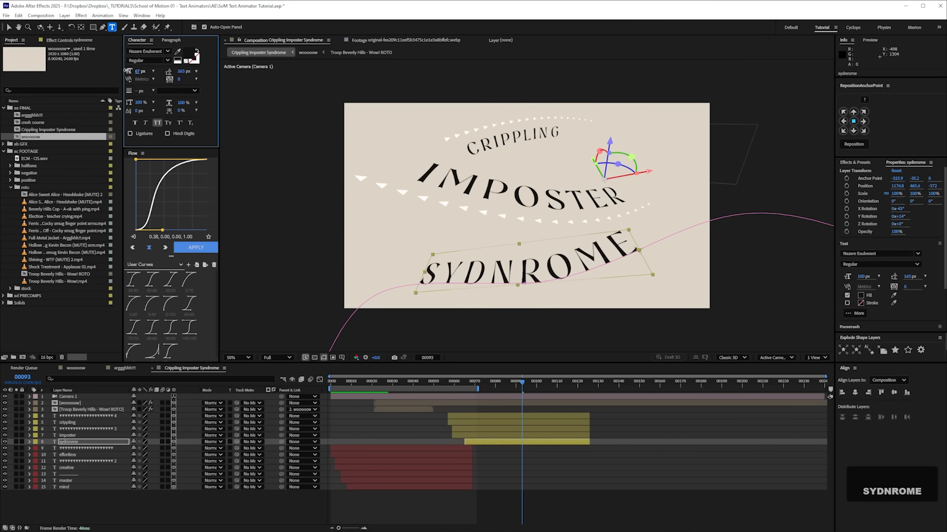
click(495, 282)
key(BackSpace)
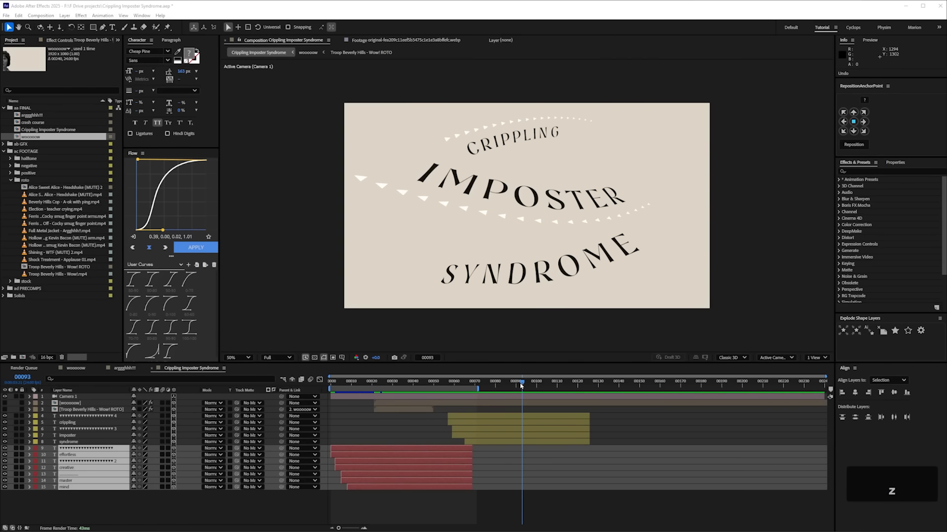
Step: Duplicate the seven red "effortless creative master mind" layers, move the copies above the yellow layers, and start them at about frame 115
drag(520, 386, 389, 388)
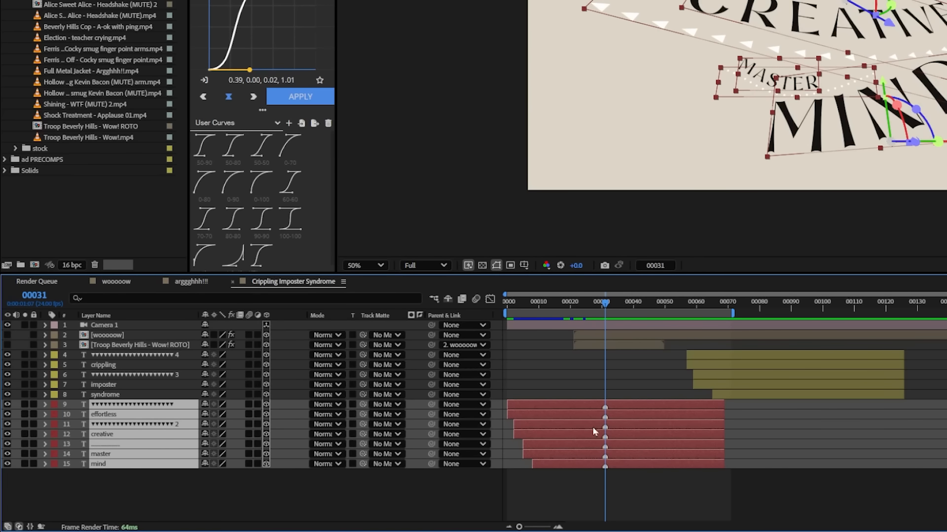
key(ctrl+d)
drag(112, 405, 172, 349)
drag(698, 364, 874, 363)
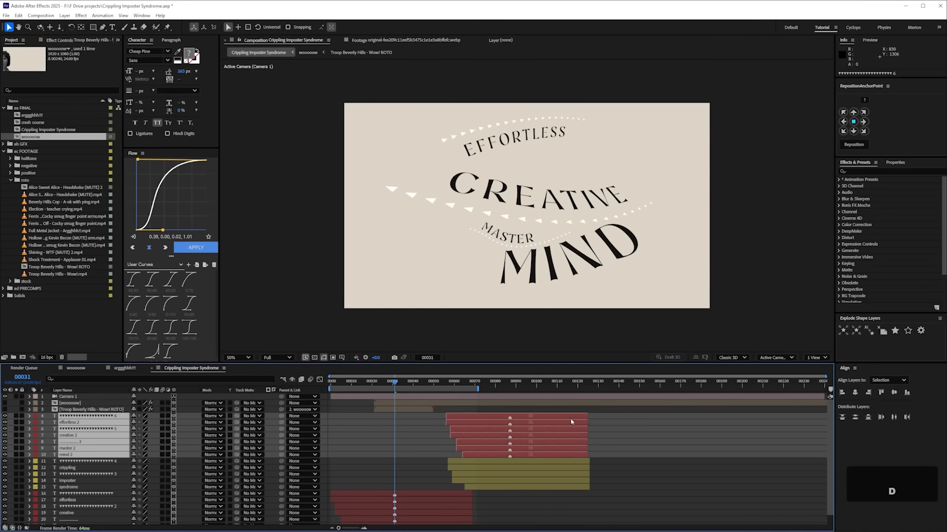
drag(548, 388, 588, 385)
drag(573, 422, 581, 422)
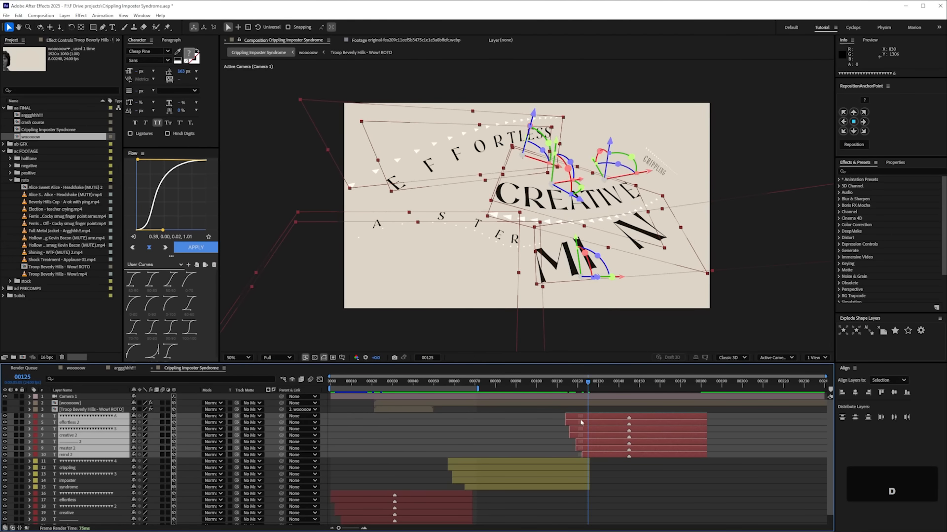
Step: Place composition marker 1 at frame 31 and marker 2 at frame 145, where the two matching phrases align
drag(572, 388, 628, 389)
key(shift)
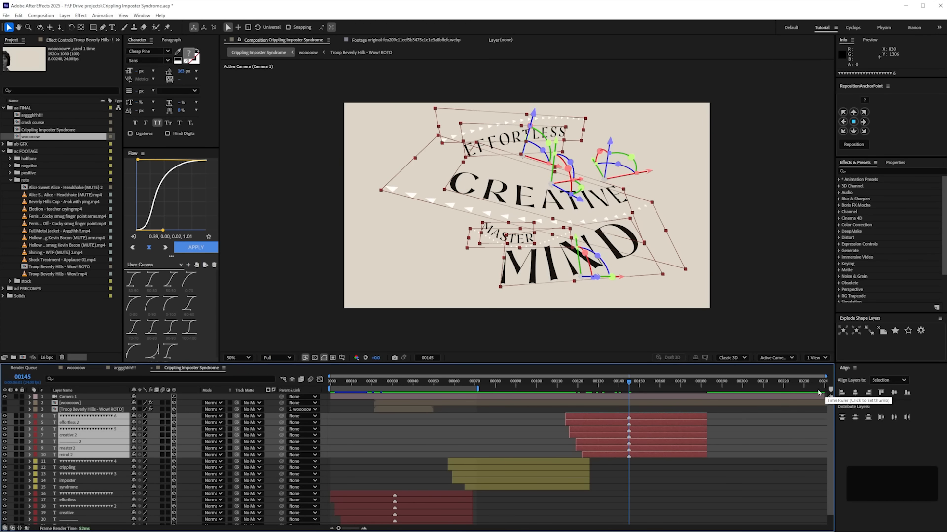
key(j)
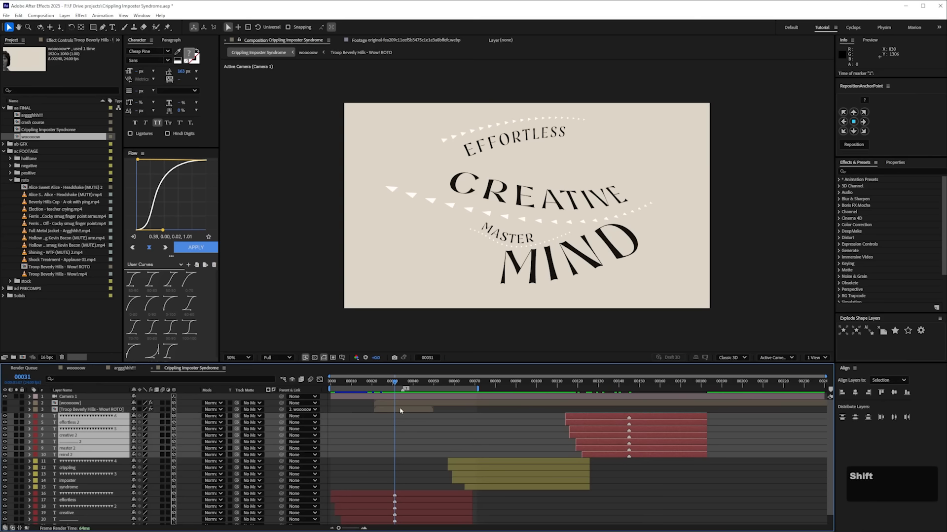
shift+click(637, 389)
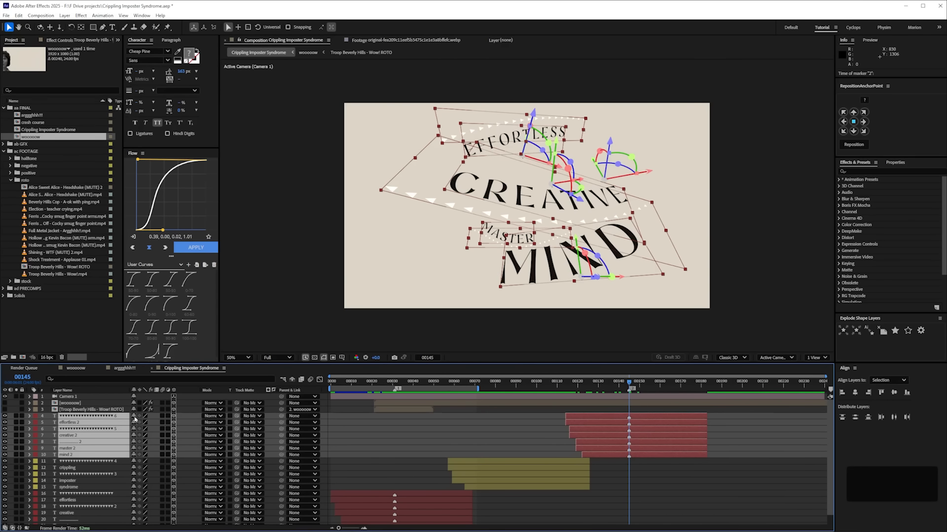
key(F2)
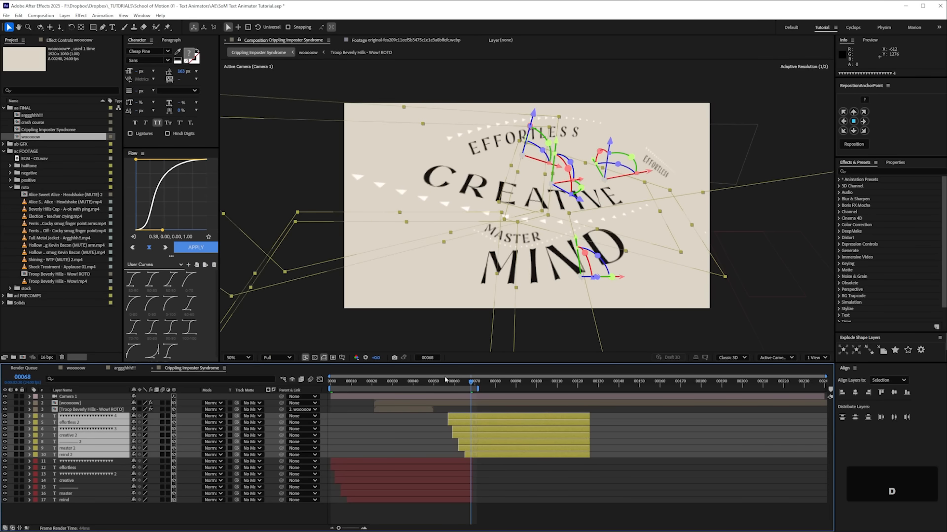
Step: Scrub the timeline around frame 68 to check the transition between the original and duplicated phrases
click(442, 385)
drag(442, 385, 469, 389)
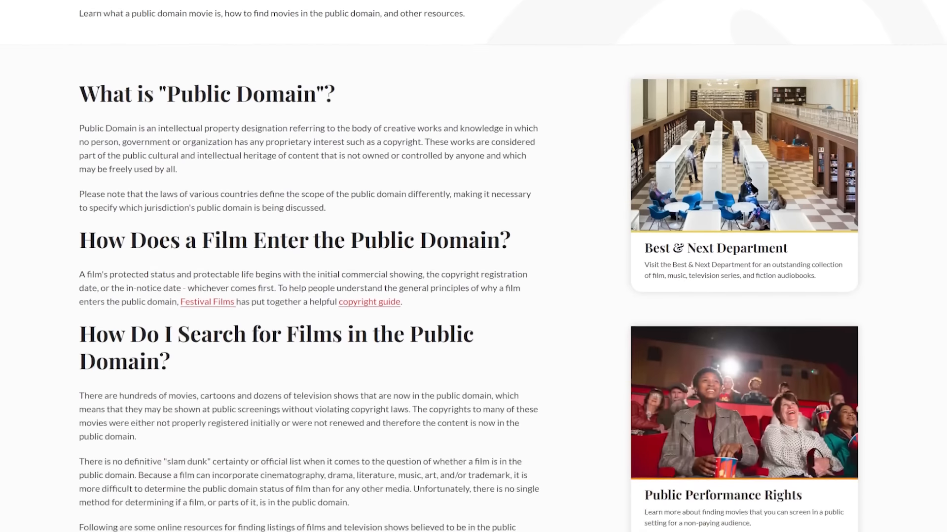
Step: Switch to the web browser and read the library guide on finding public domain films
scroll(474, 267, down, 5)
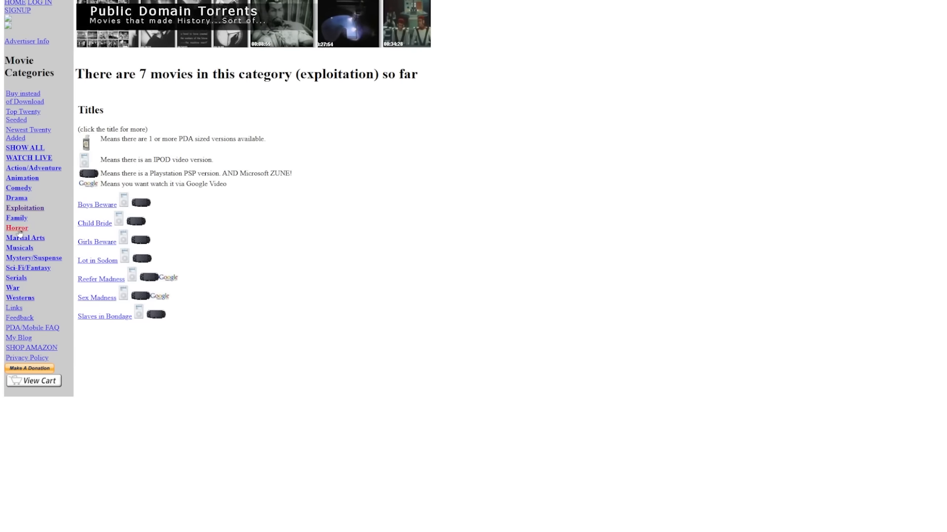
Step: Browse public-domain film collections and Creative Commons pages, then look up the CC BY license explanation for the hot air balloon results
click(19, 228)
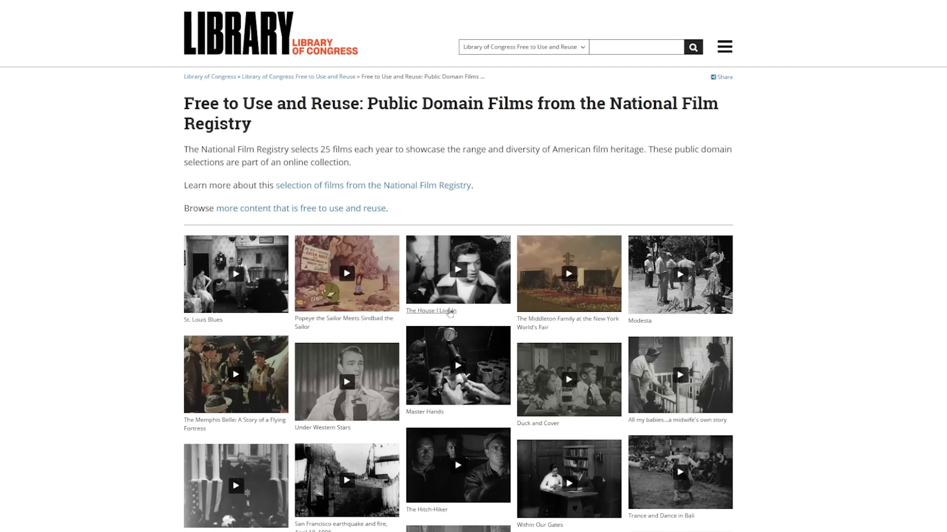
click(450, 313)
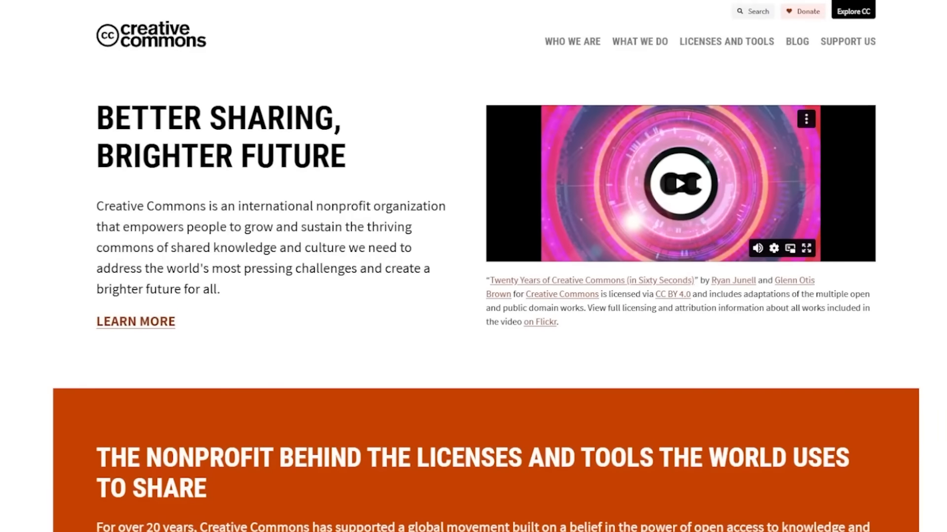
scroll(473, 267, down, 8)
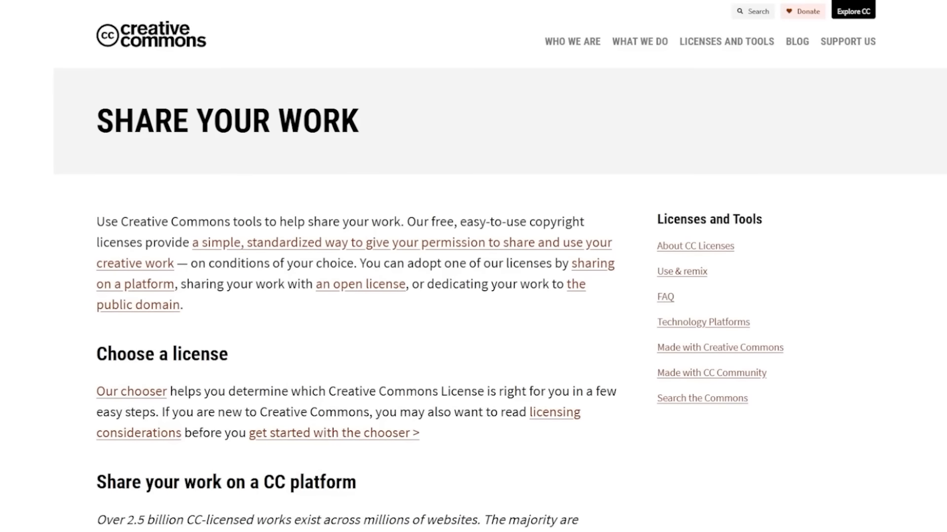
scroll(474, 266, down, 8)
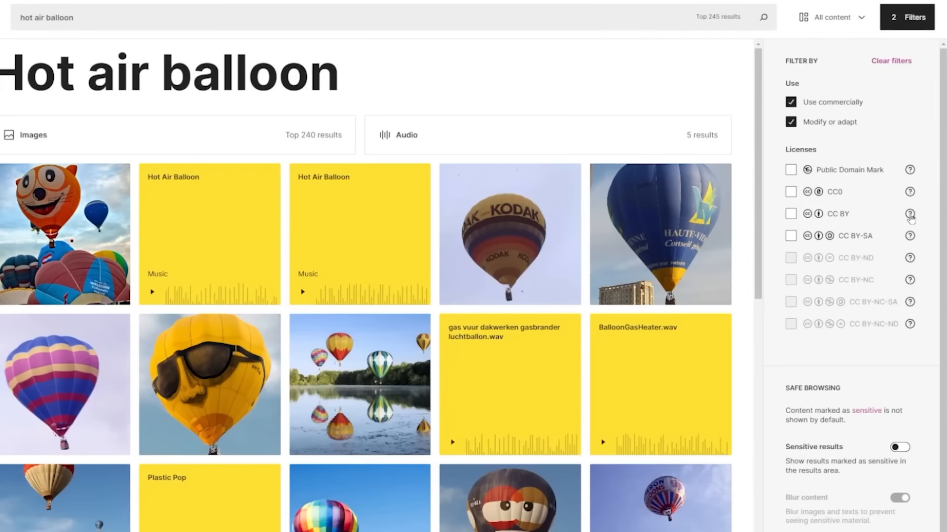
click(909, 214)
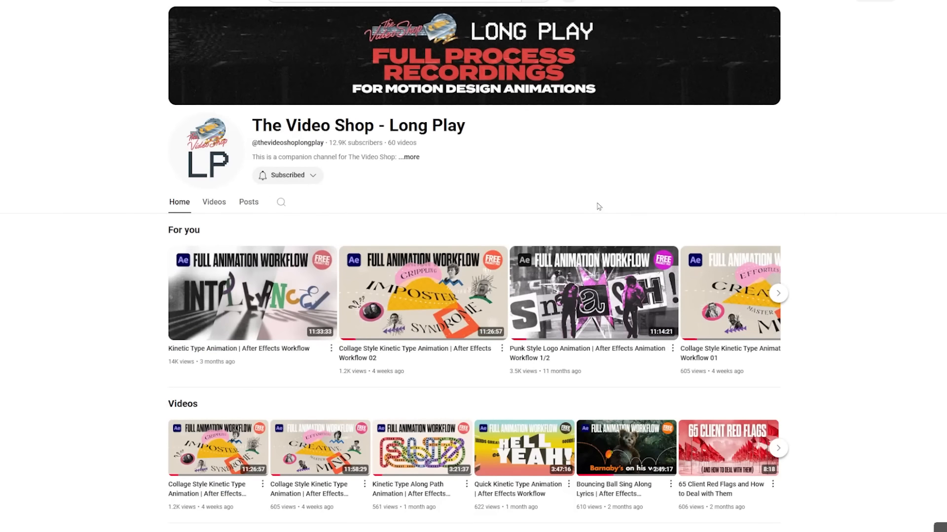
Step: Open the Long Play channel's video list and choose "Collage Style Kinetic Type Animation | After Effects Workflow 01"
click(209, 208)
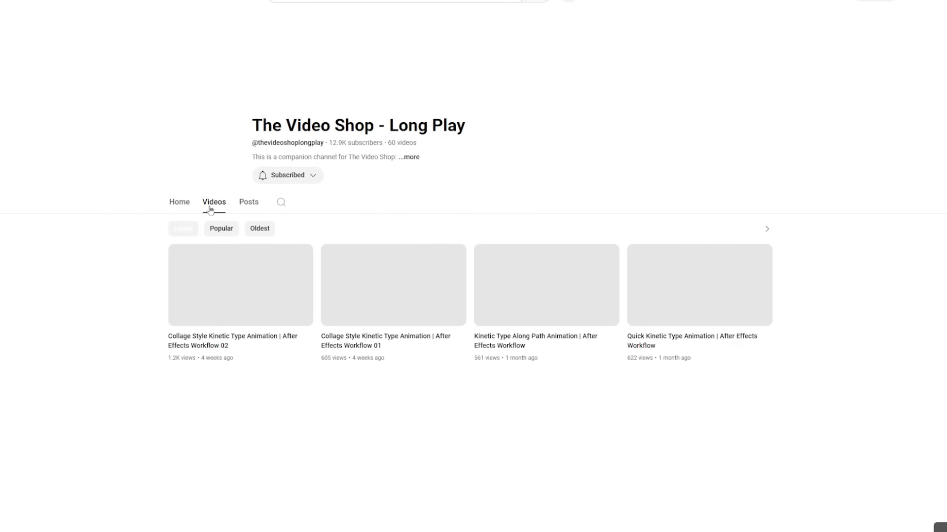
click(367, 309)
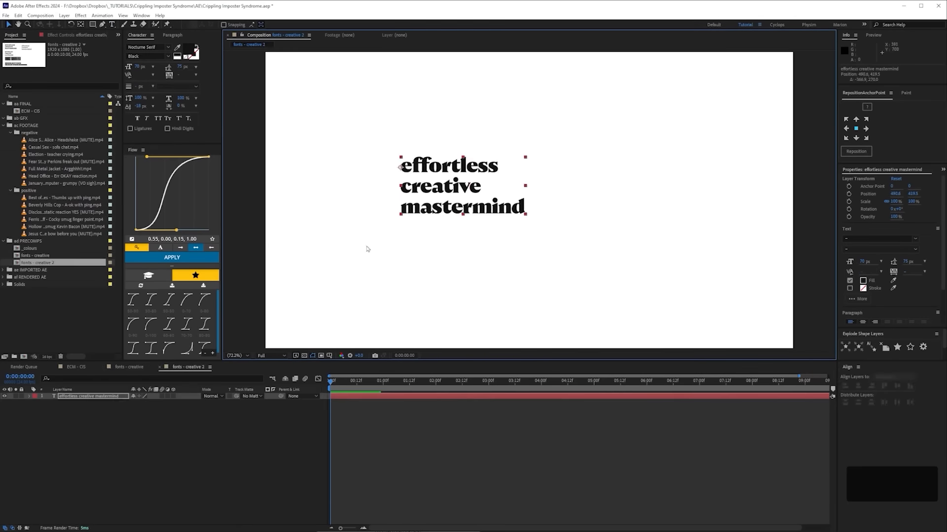
click(261, 398)
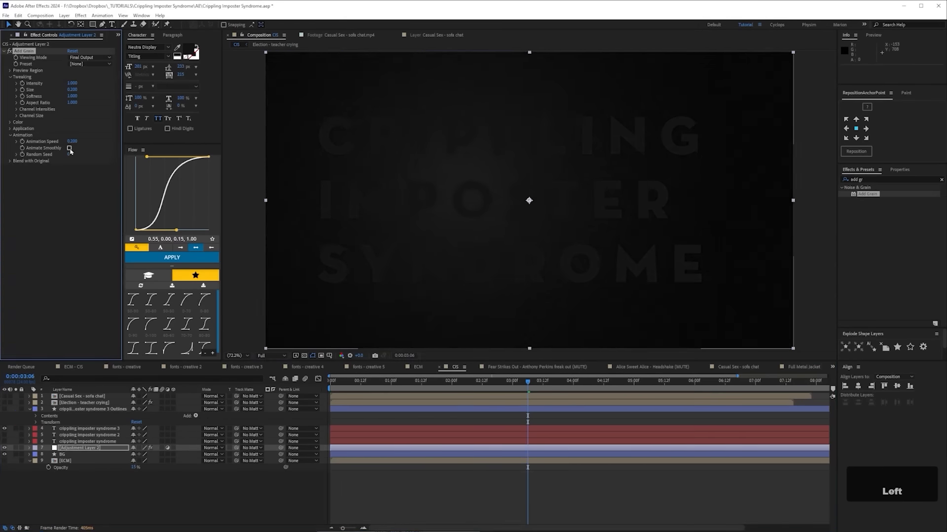
key(t)
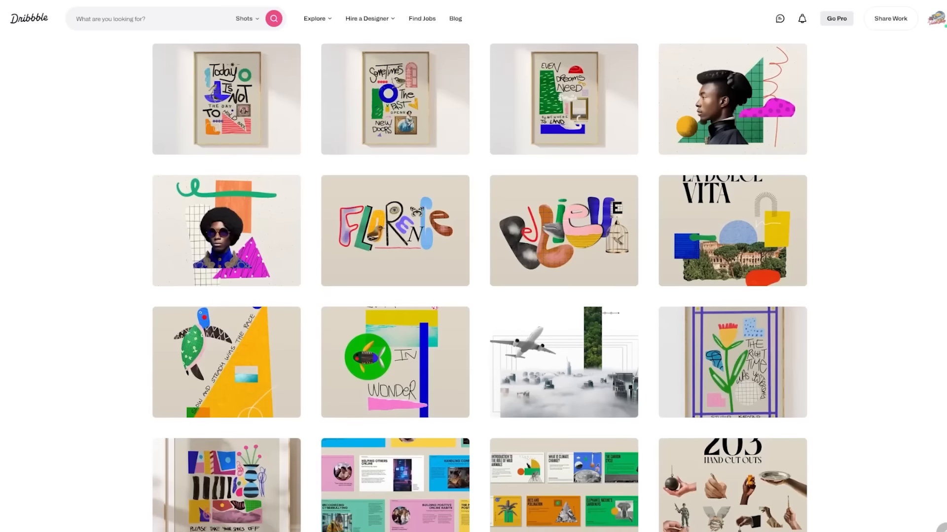
Step: Browse the collage-style artwork on Dribbble for visual references
scroll(480, 285, down, 2)
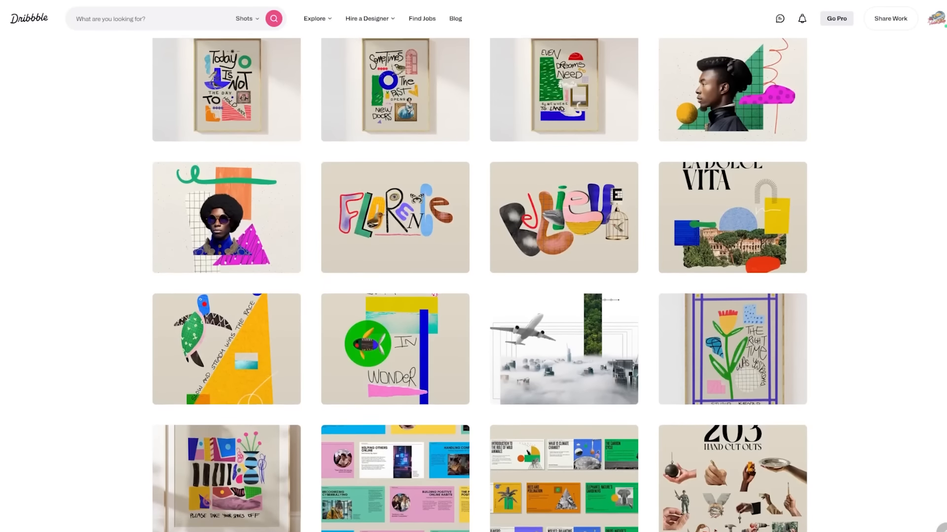
scroll(480, 285, down, 1)
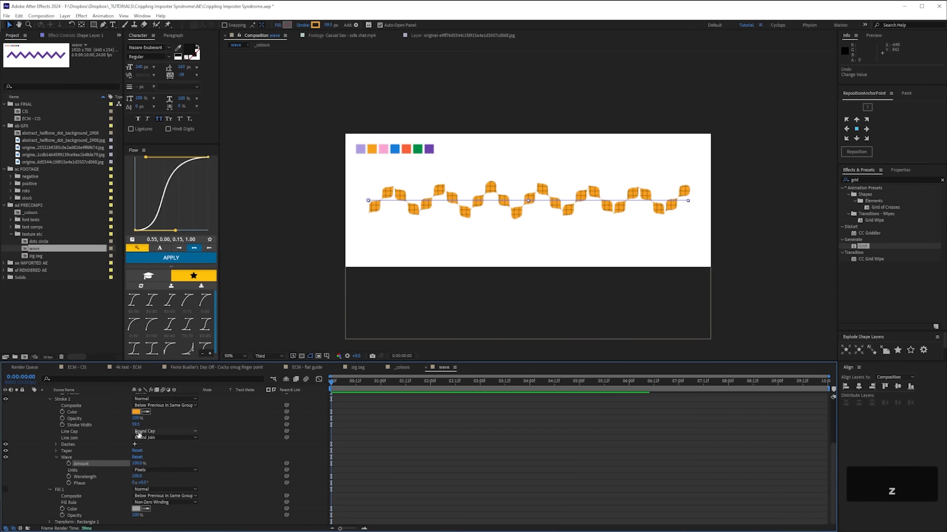
scroll(138, 434, up, 3)
click(148, 461)
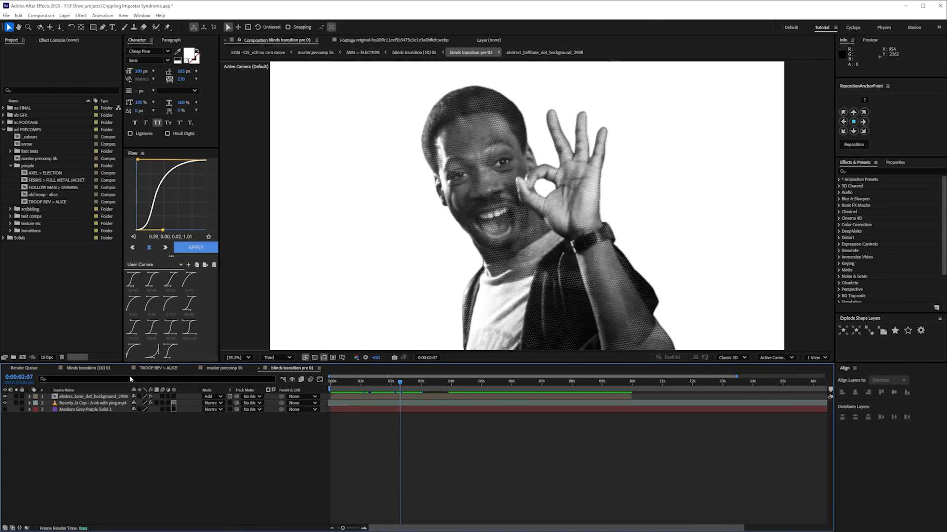
Step: Open the blinds transition (10) 01 composition, examine the slice layers' X Position keyframes, and check how the slices move
click(97, 369)
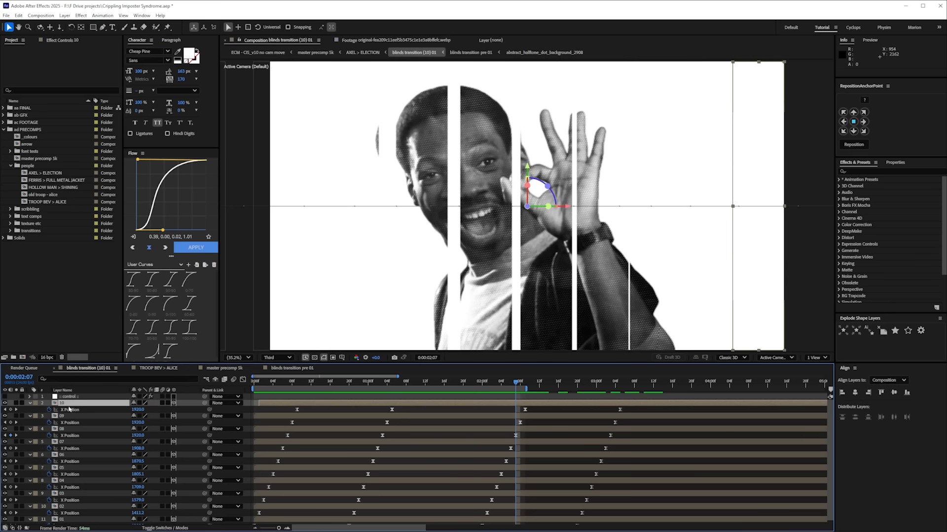
click(48, 408)
click(67, 404)
key(space)
drag(76, 486, 137, 360)
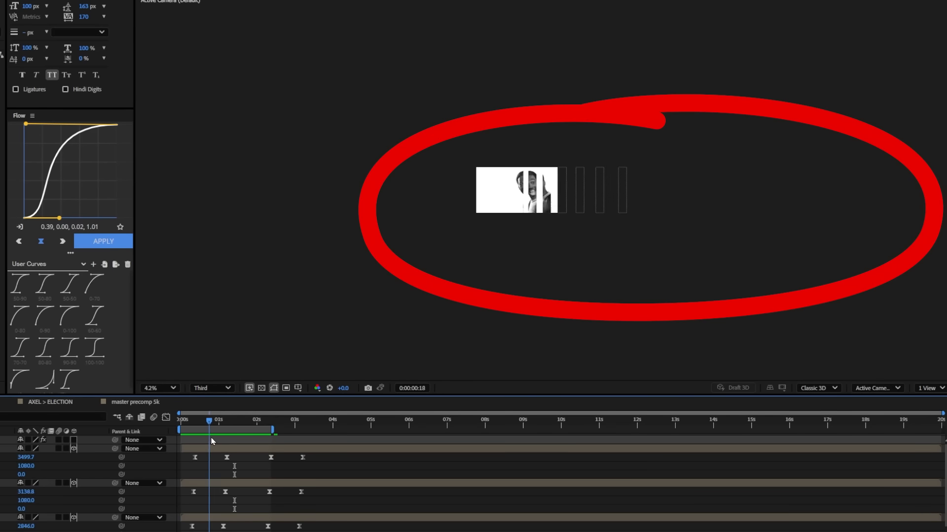
drag(255, 435, 285, 433)
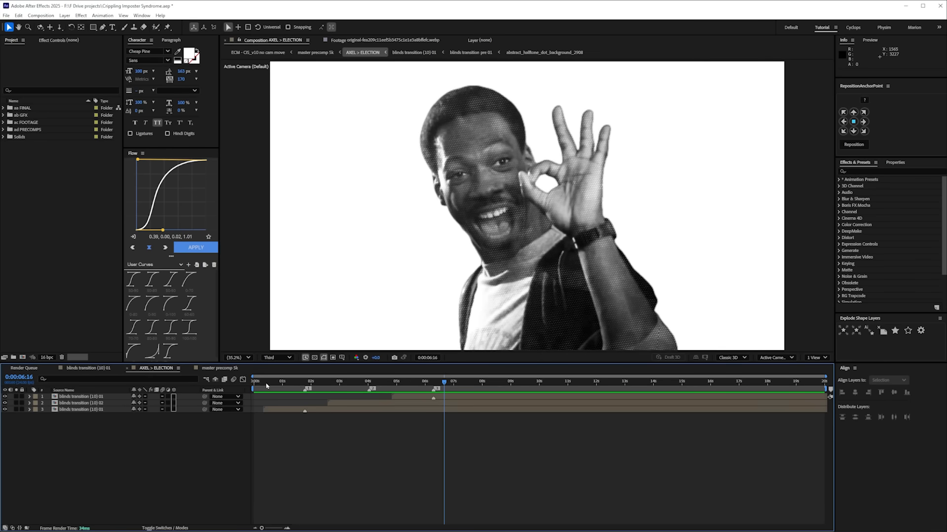
Step: Scrub the AXEL > ELECTION composition to review its sequence of blinds transitions
click(259, 386)
drag(279, 386, 377, 384)
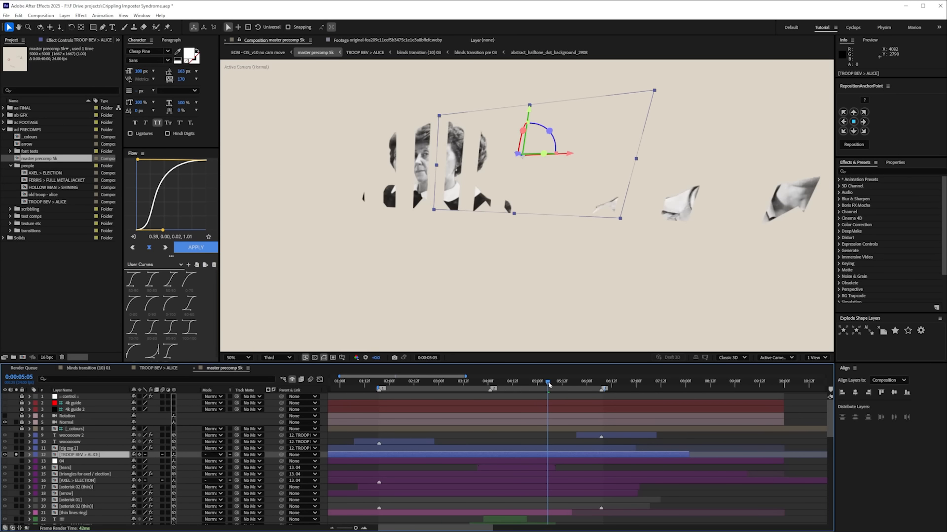
Step: Move to 0:00:05:06 in master precomp 5k and toggle Collapse Transformations on the TROOP BEV > ALICE layer
click(549, 383)
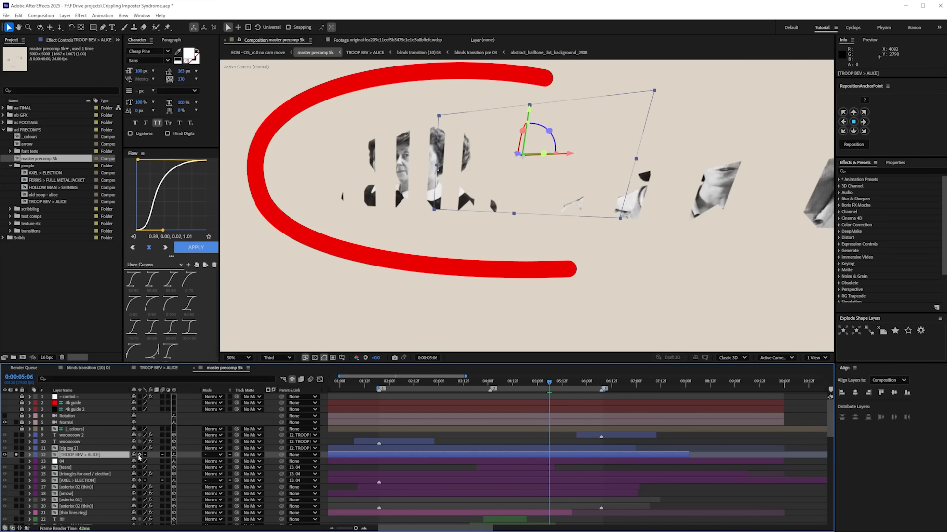
click(139, 455)
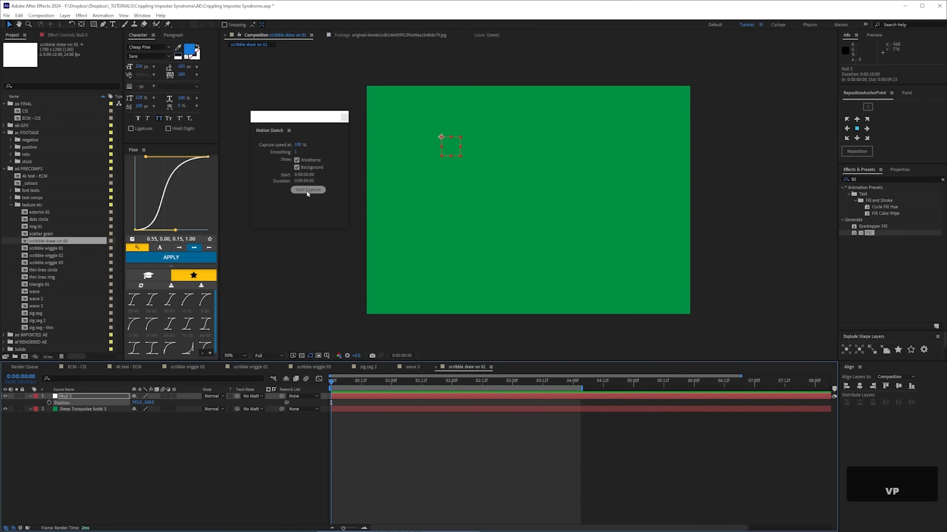
Step: Record a looping freehand scribble as the null's position with Motion Sketch at 100% capture speed
drag(441, 137, 449, 142)
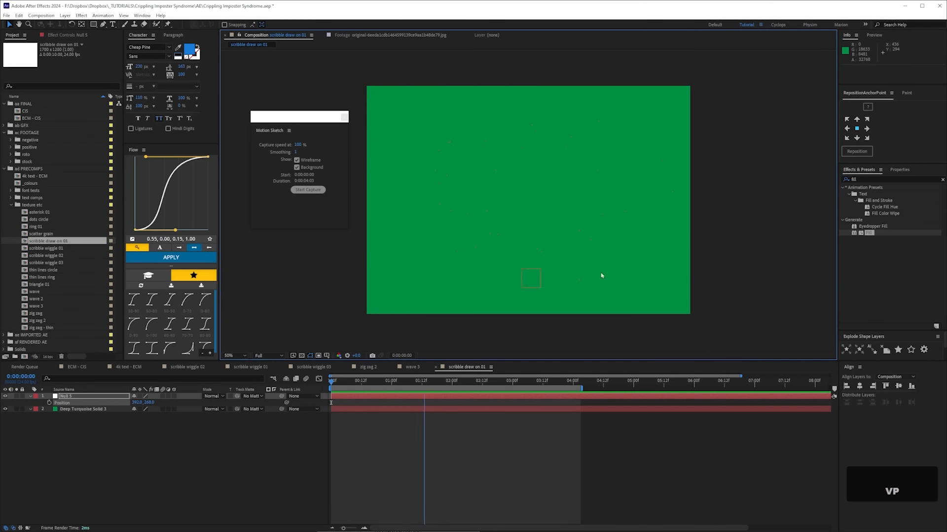
click(306, 415)
Step: Copy the null's position keyframes and paste them into the path of a new mask on the green solid
click(67, 403)
key(ctrl+c)
click(70, 409)
double_click(93, 24)
key(m)
click(71, 422)
key(ctrl+v)
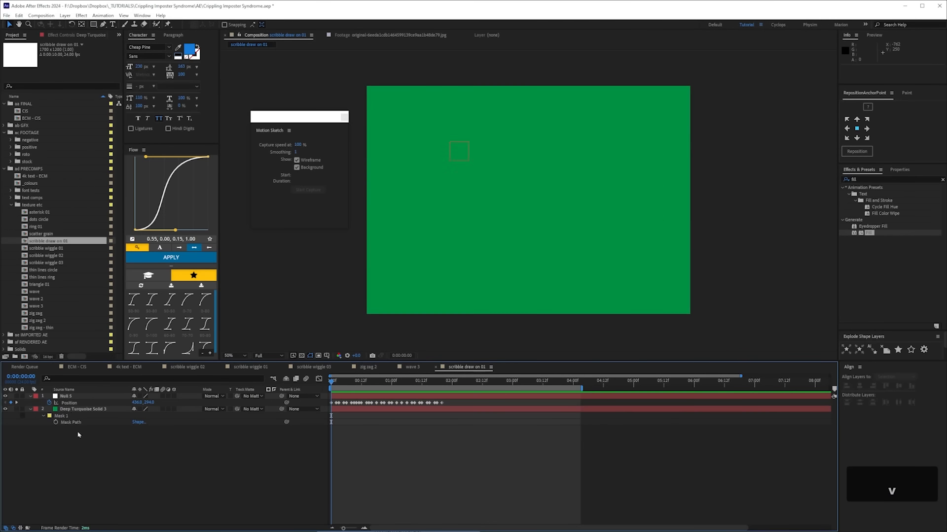
Step: Hide the null and apply the 3D Stroke effect to the green solid
click(5, 397)
click(74, 410)
key(ctrl+5)
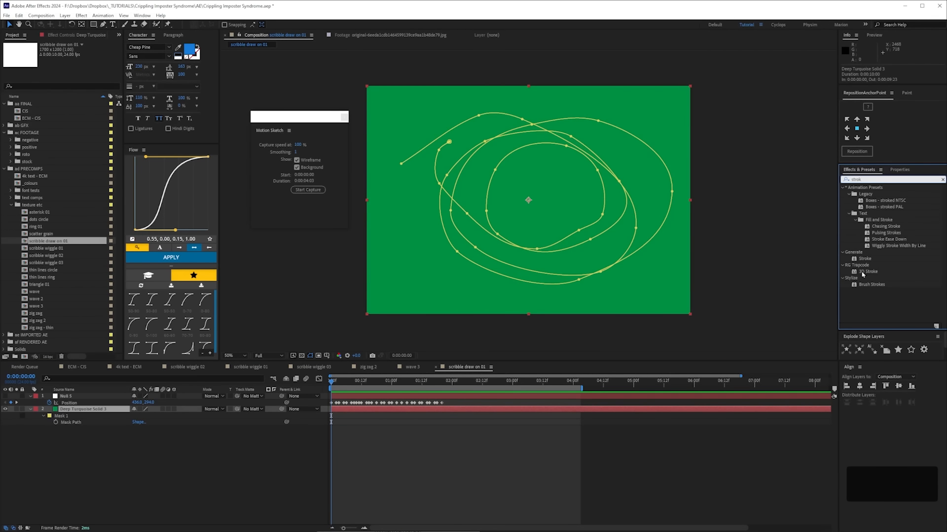
double_click(863, 274)
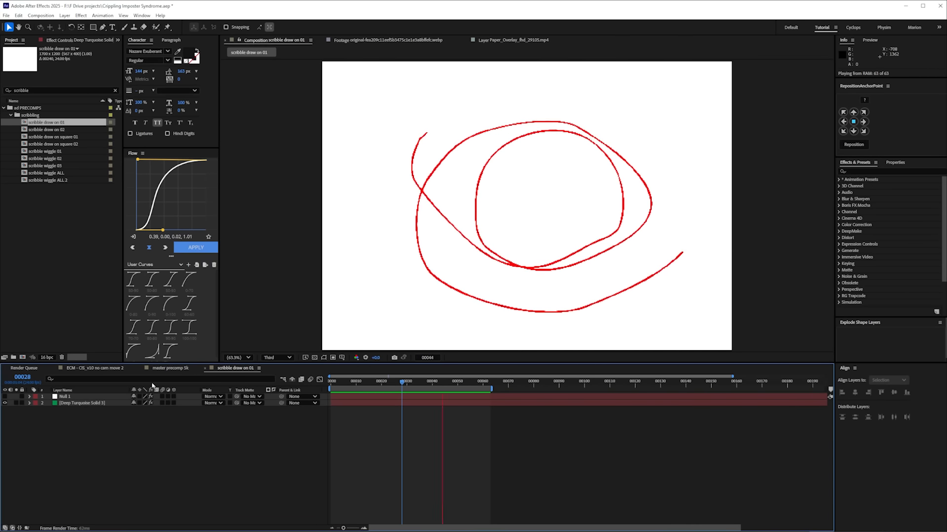
Step: Preview the scribble draw-on, the Scribble effect fill, and the 4k text - ECM composition
key(Return)
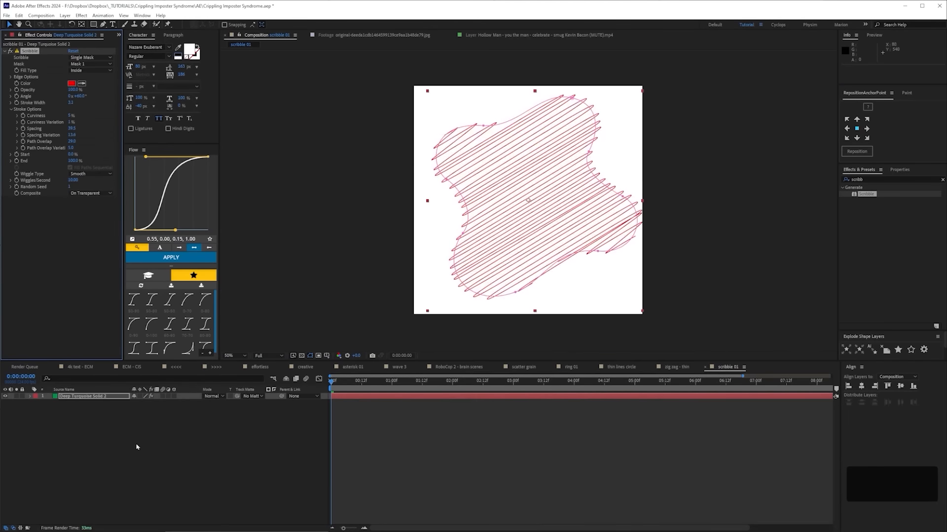
key(KP_0)
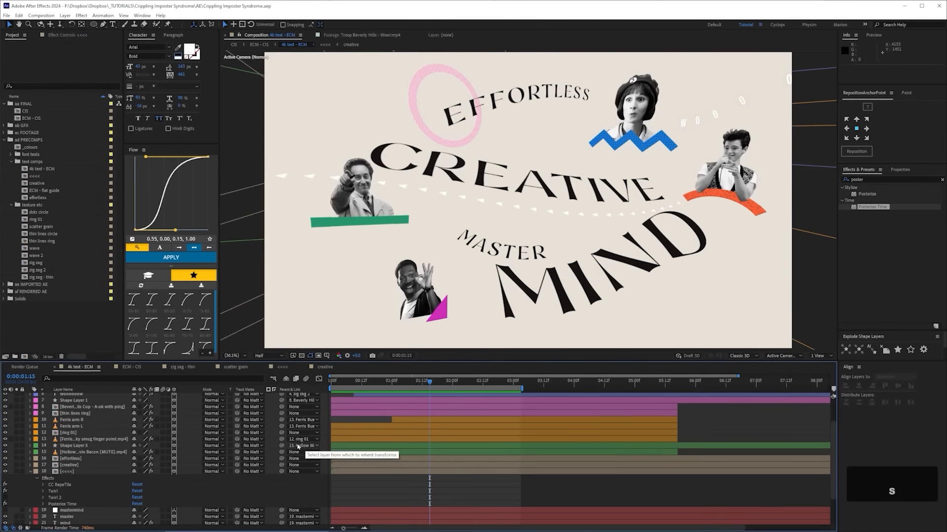
key(space)
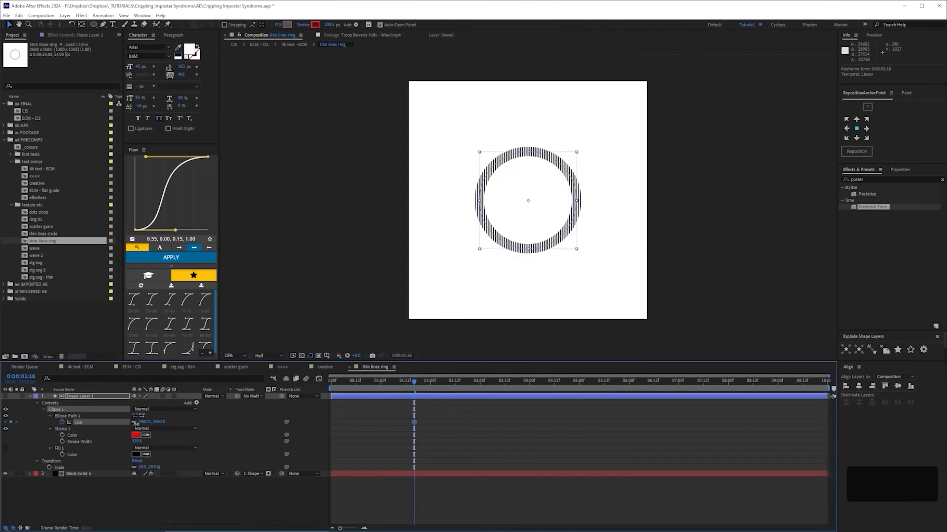